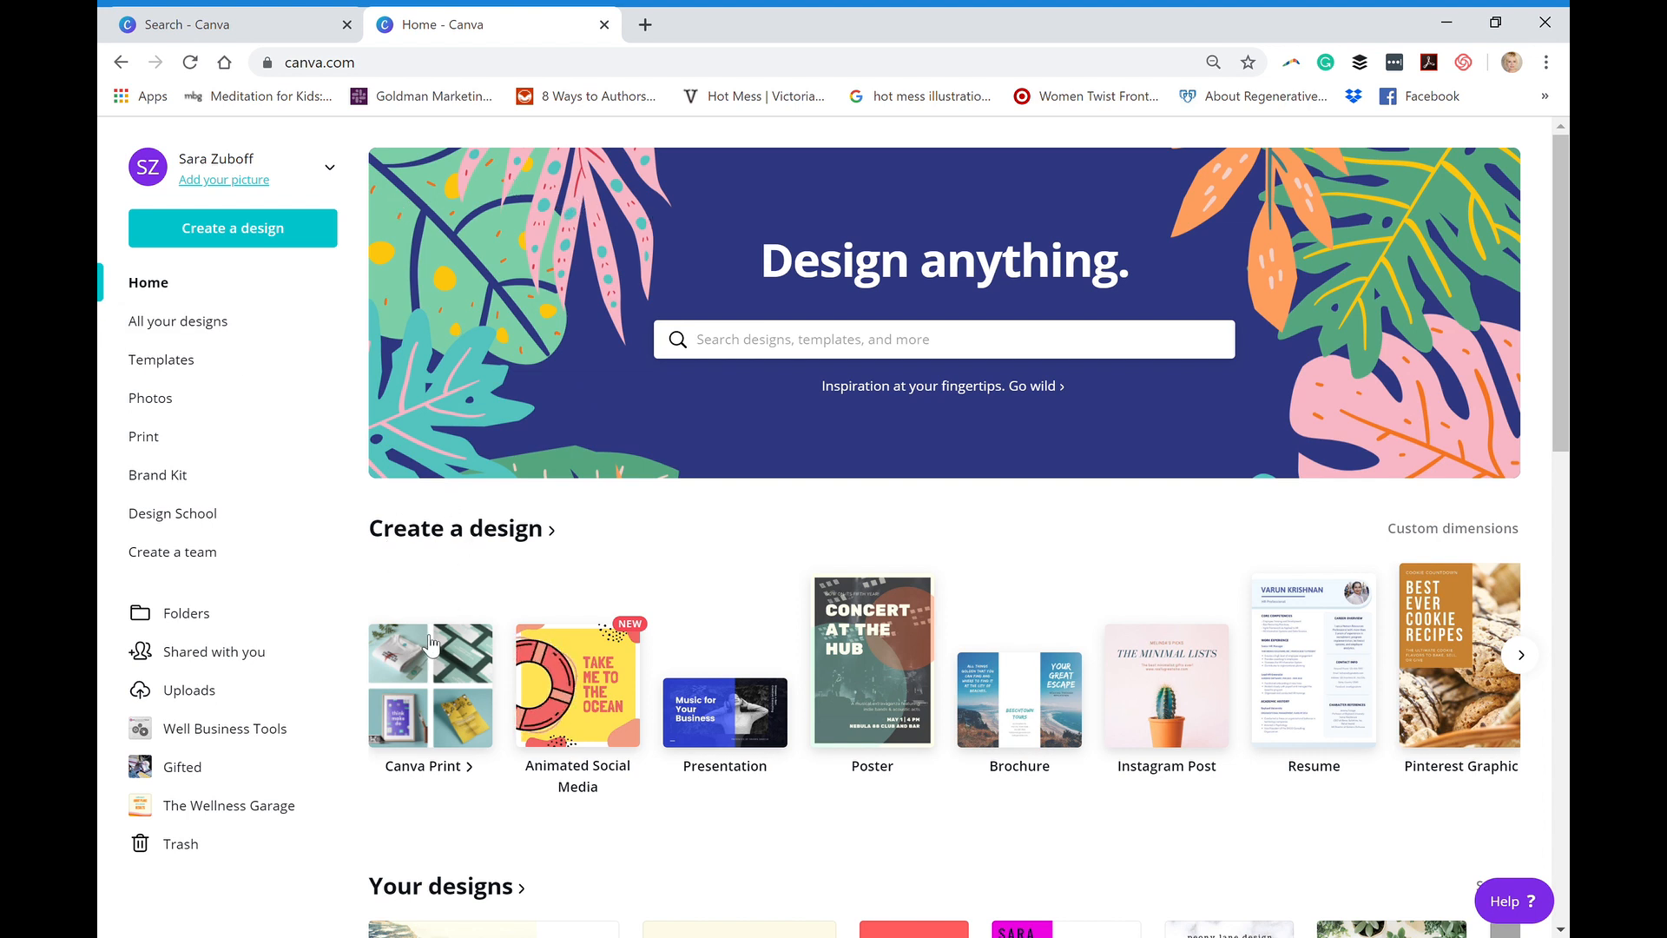
- Create a new blank Instagram Post design and select its empty page
{"action": "left_click", "coordinate": [1184, 718]}
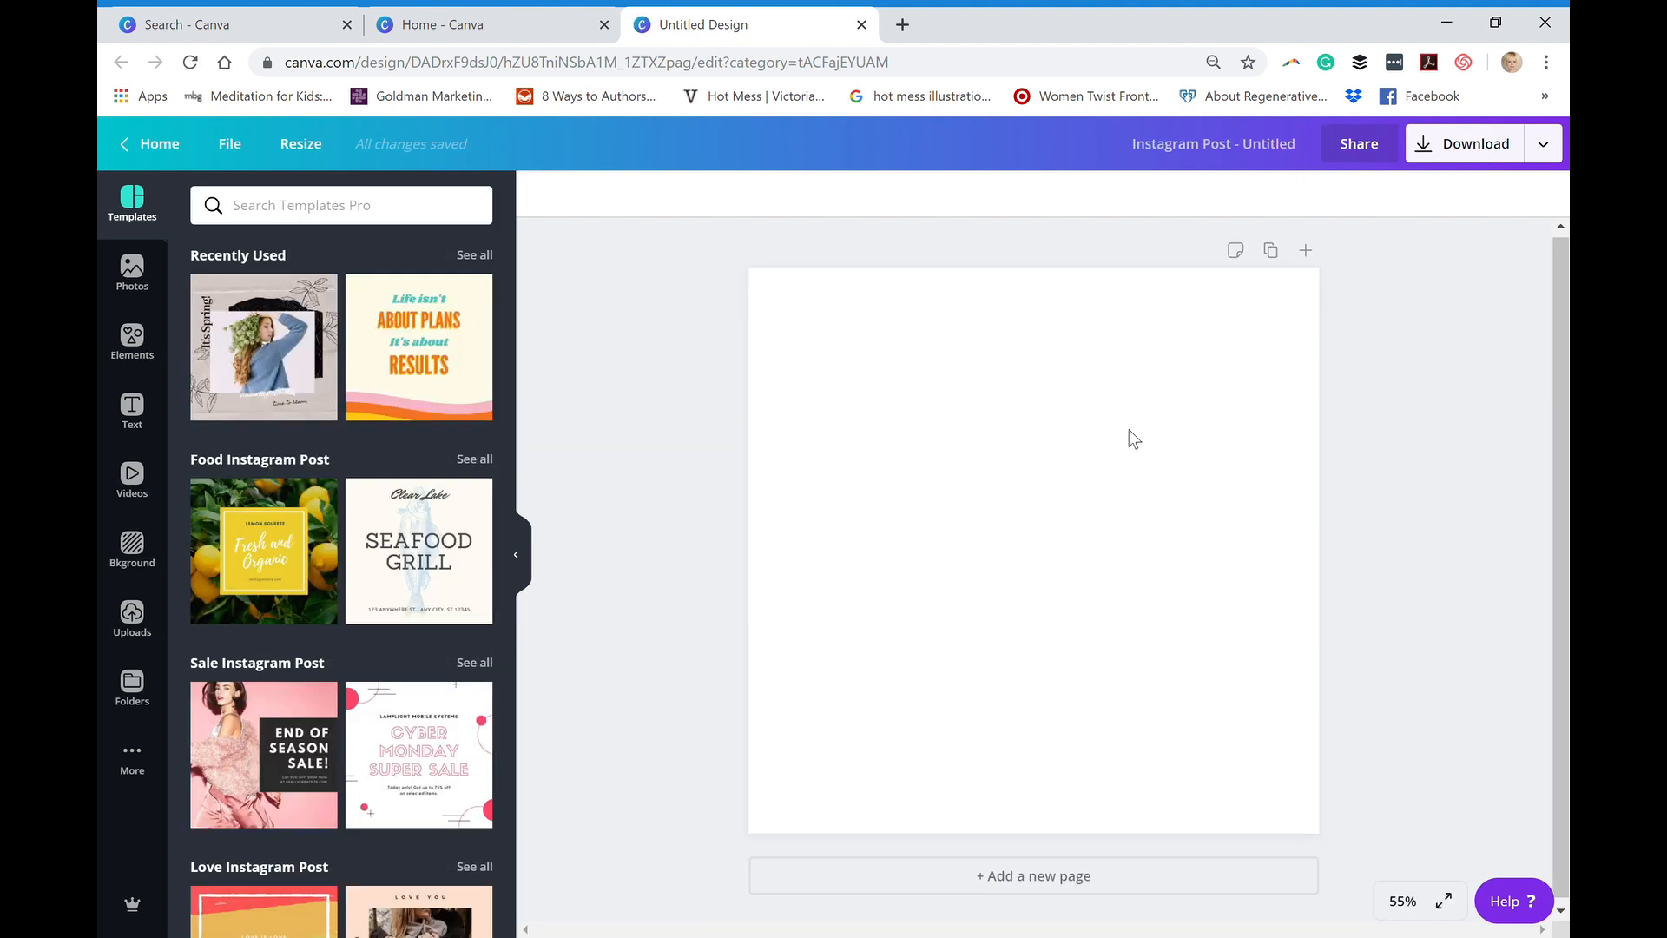
{"action": "left_click", "coordinate": [966, 428]}
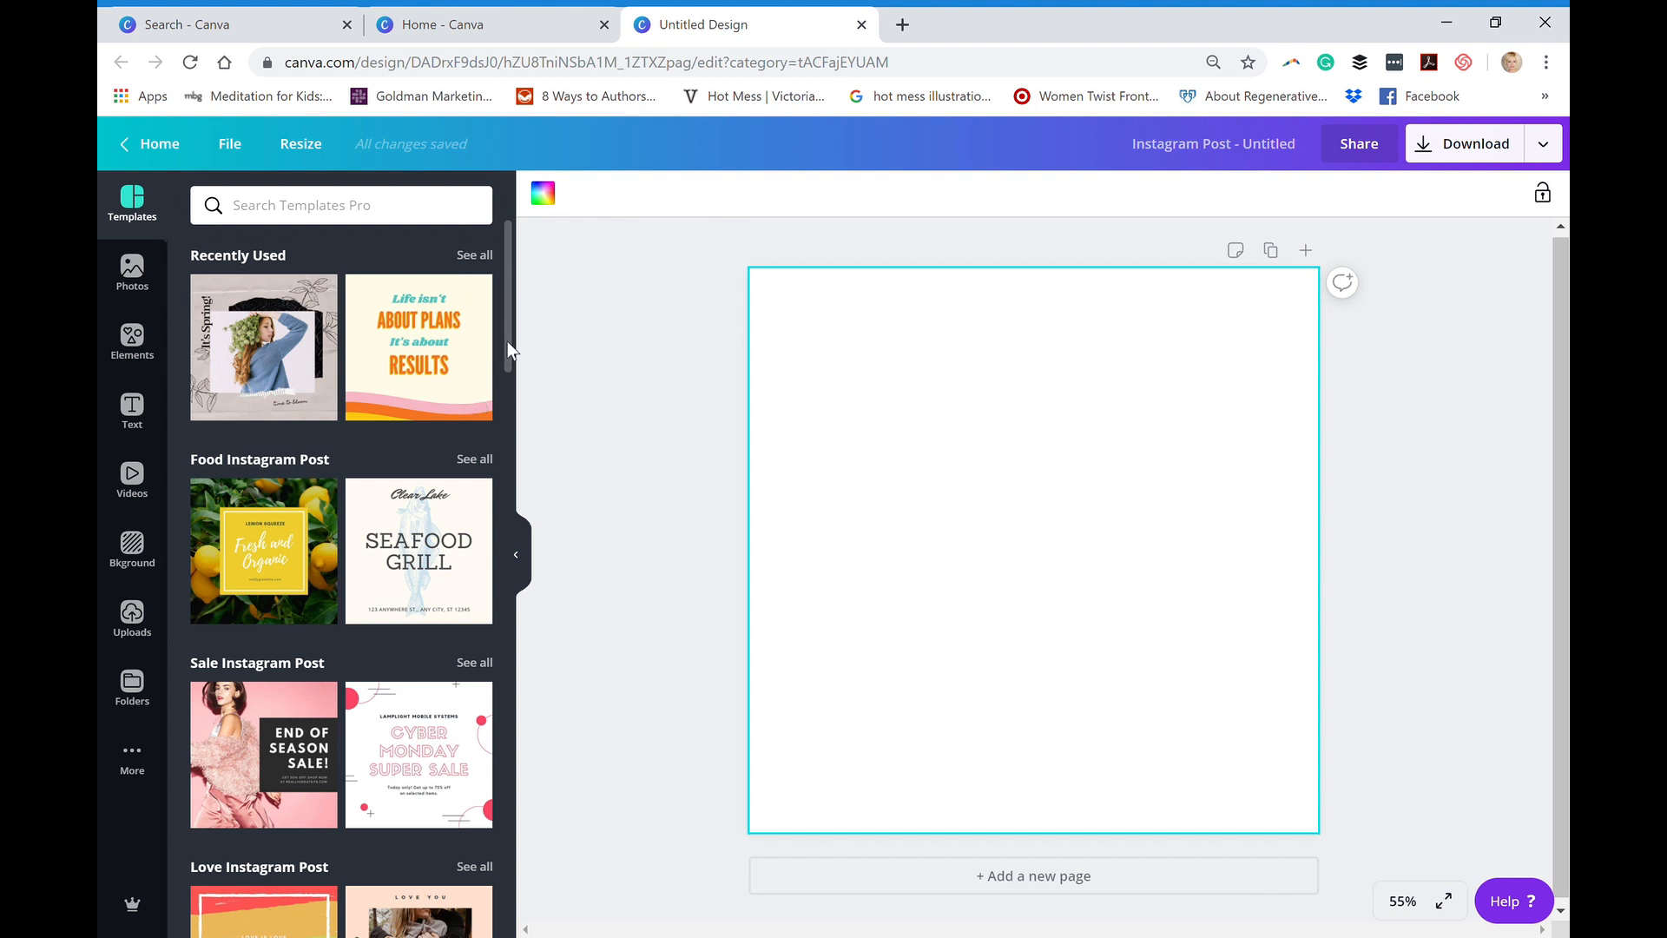
- Browse the Instagram Post templates and apply the recently used "It's Spring!" template to the page
{"action": "left_click_drag", "start_coordinate": [507, 342], "coordinate": [494, 400]}
{"action": "scroll", "coordinate": [491, 408], "scroll_direction": "down", "scroll_amount": 5}
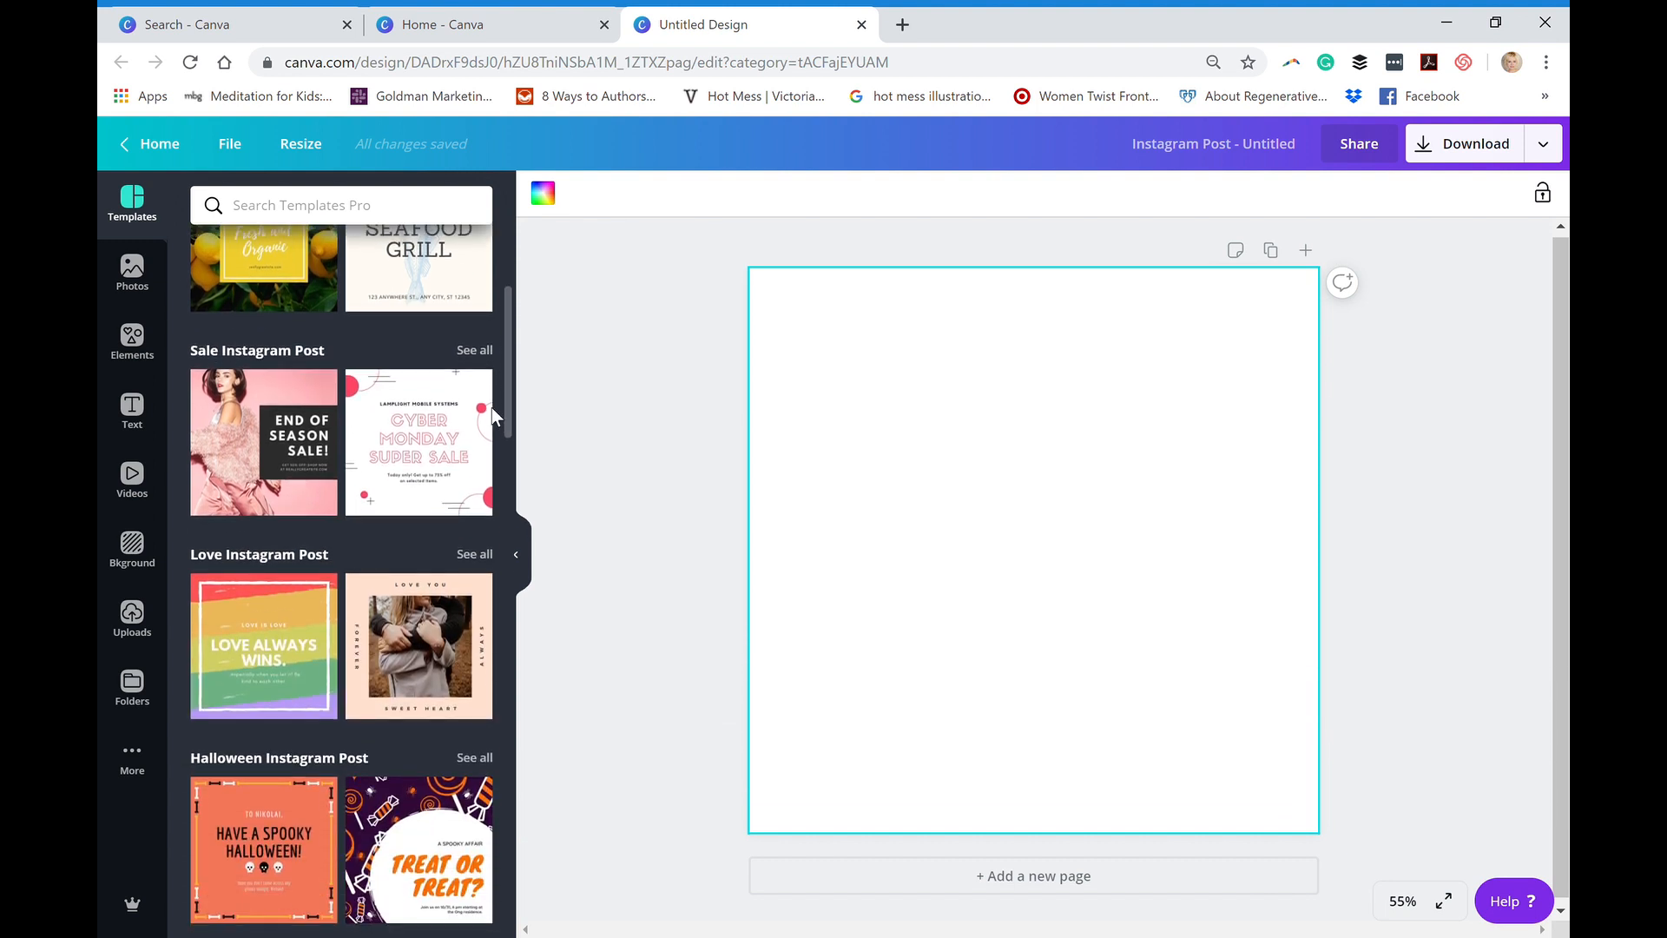
{"action": "scroll", "coordinate": [455, 535], "scroll_direction": "down", "scroll_amount": 2}
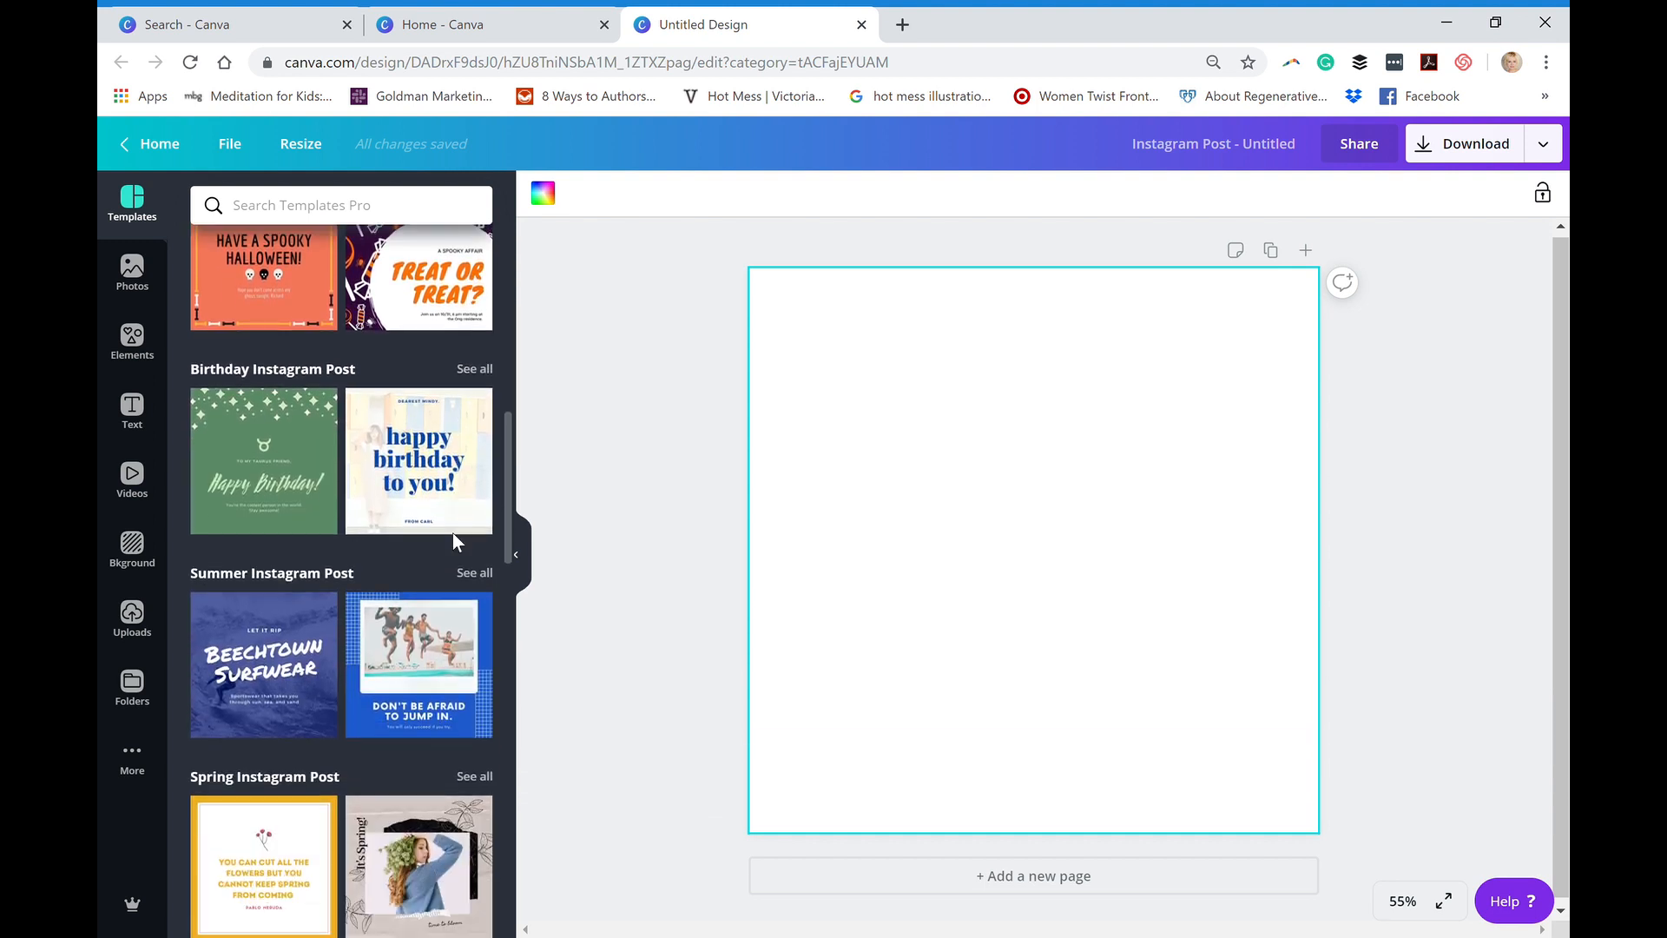
{"action": "scroll", "coordinate": [439, 577], "scroll_direction": "down", "scroll_amount": 2}
{"action": "scroll", "coordinate": [439, 580], "scroll_direction": "down", "scroll_amount": 2}
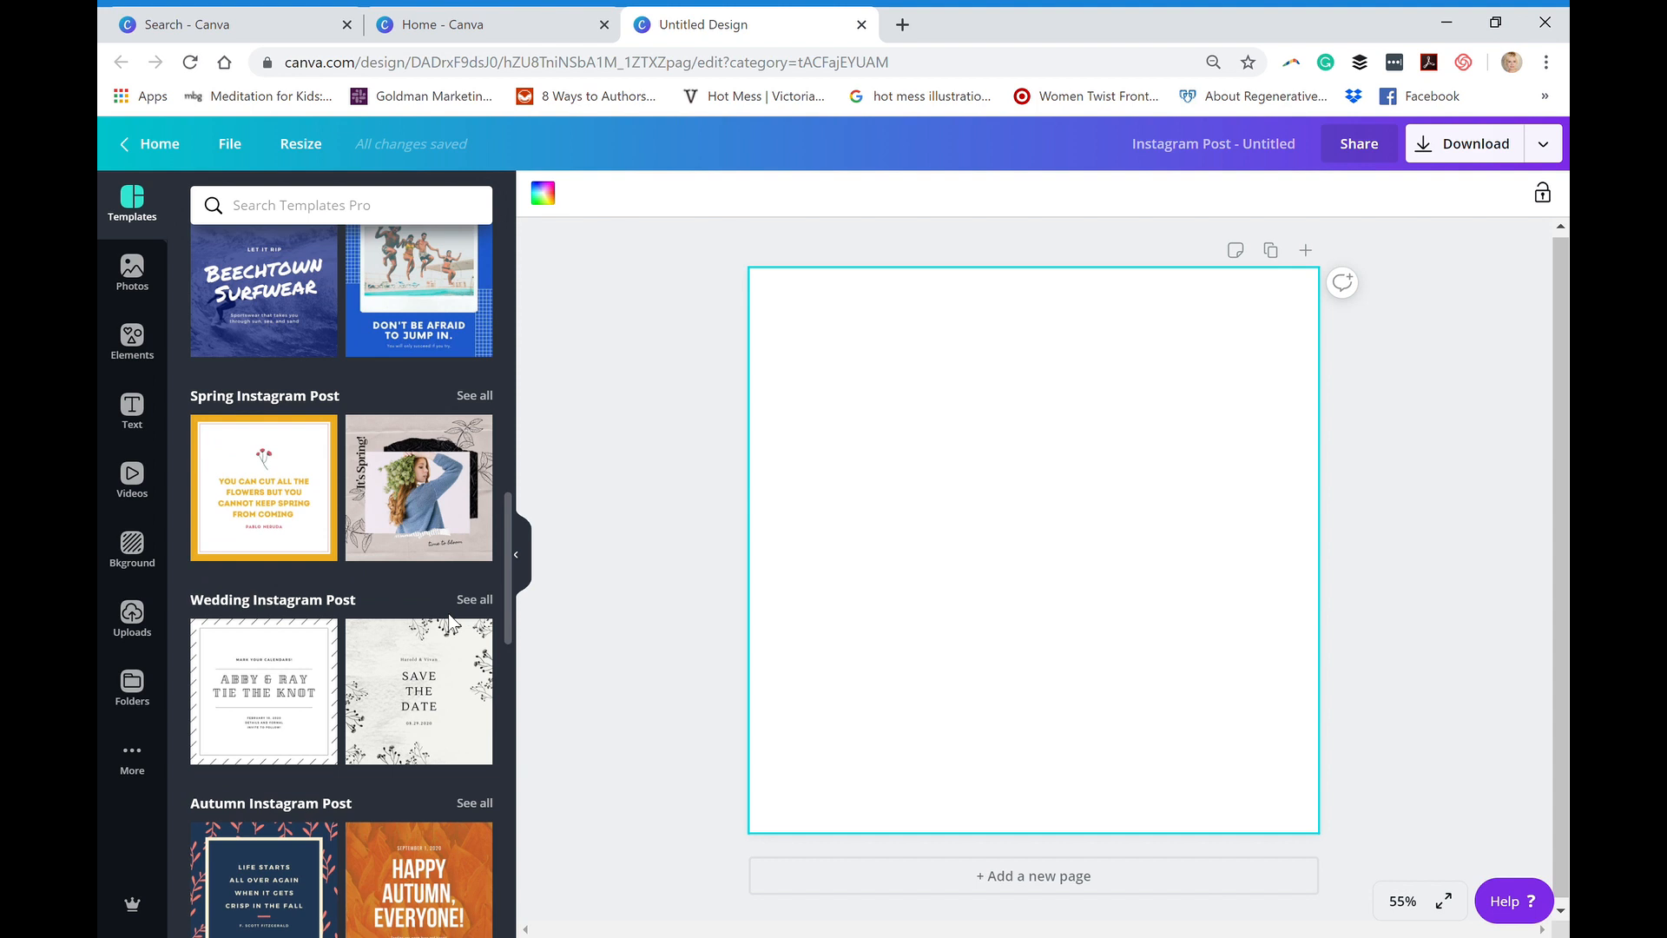
{"action": "scroll", "coordinate": [448, 625], "scroll_direction": "down", "scroll_amount": 3}
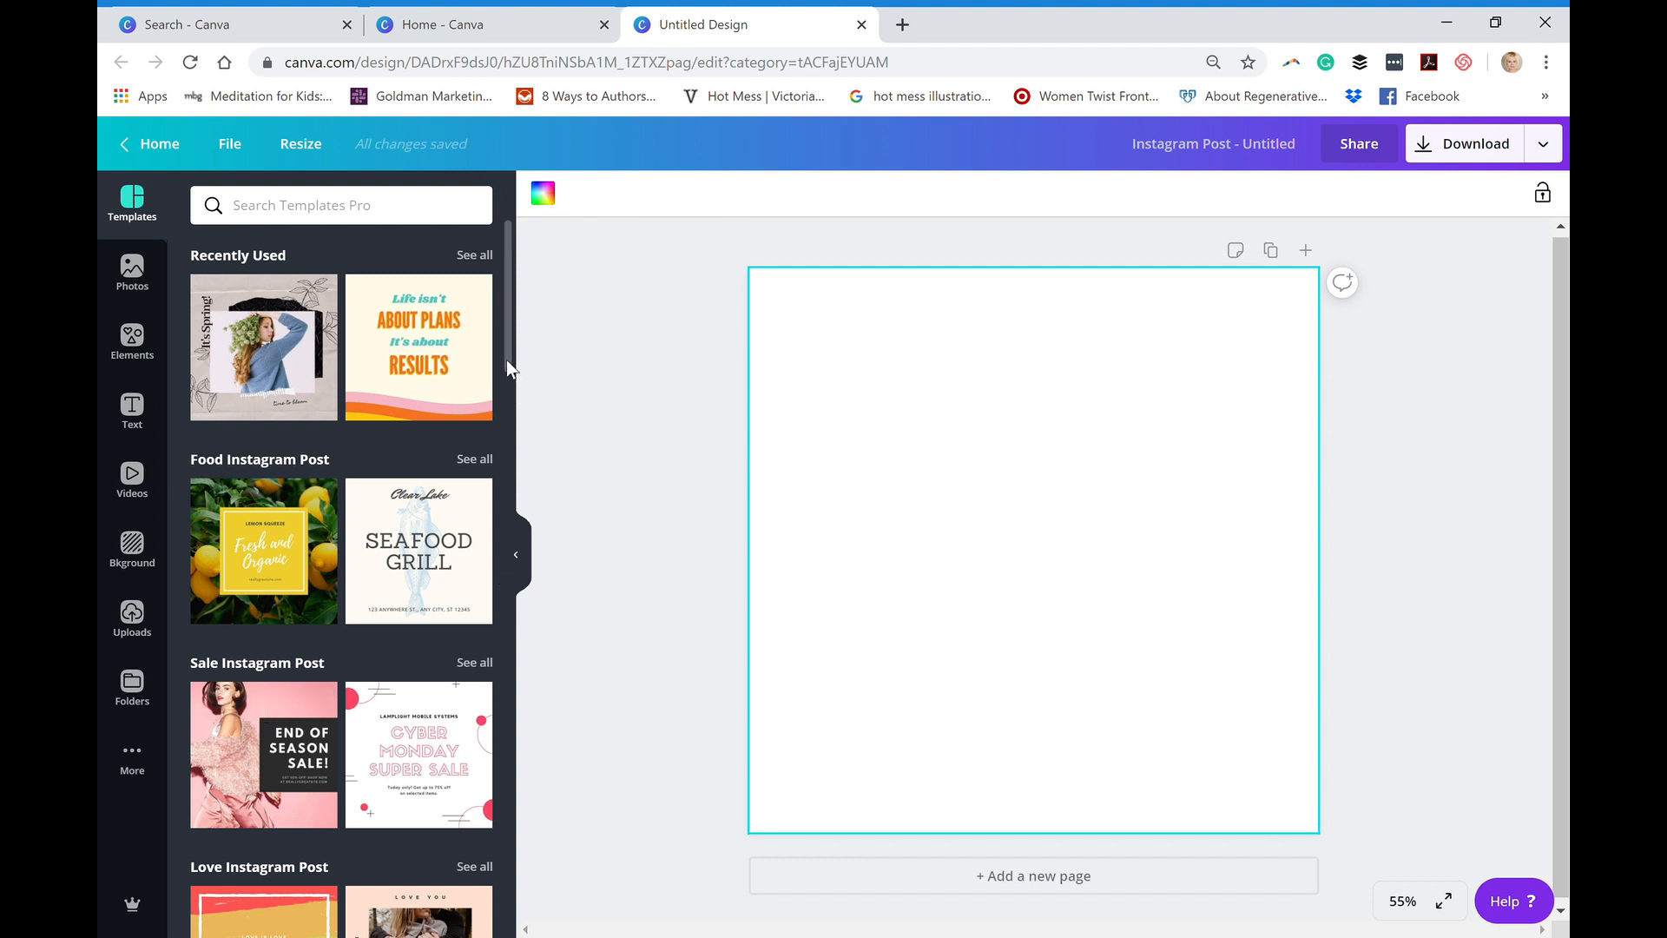
{"action": "scroll", "coordinate": [507, 359], "scroll_direction": "down", "scroll_amount": 1}
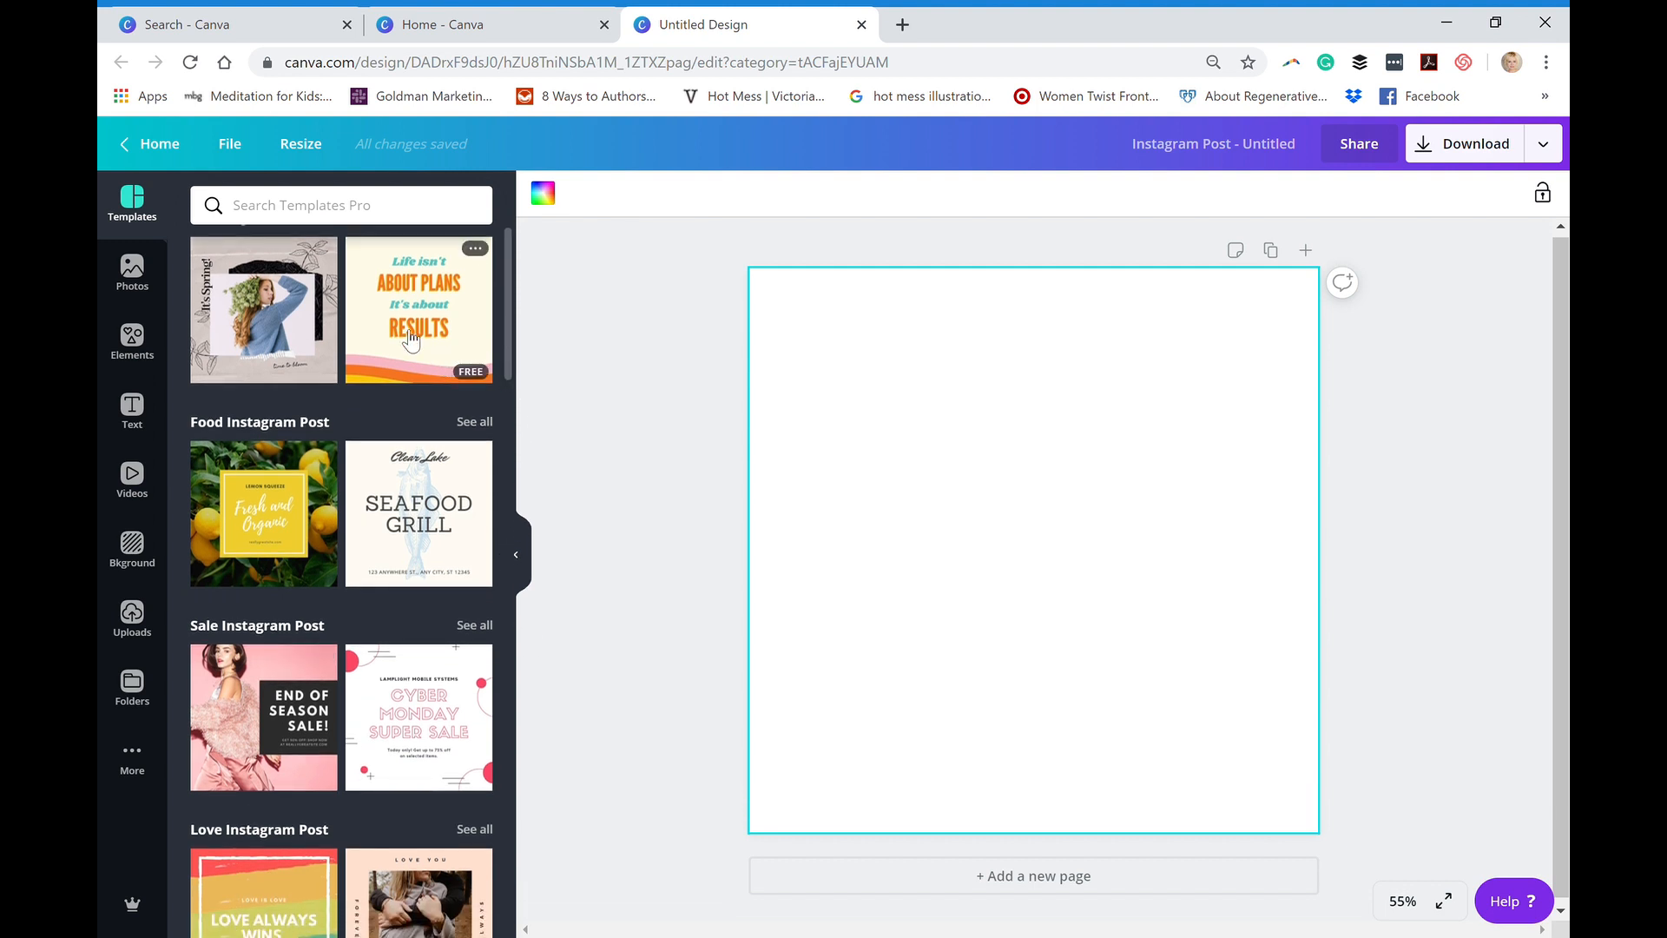
{"action": "left_click", "coordinate": [247, 315]}
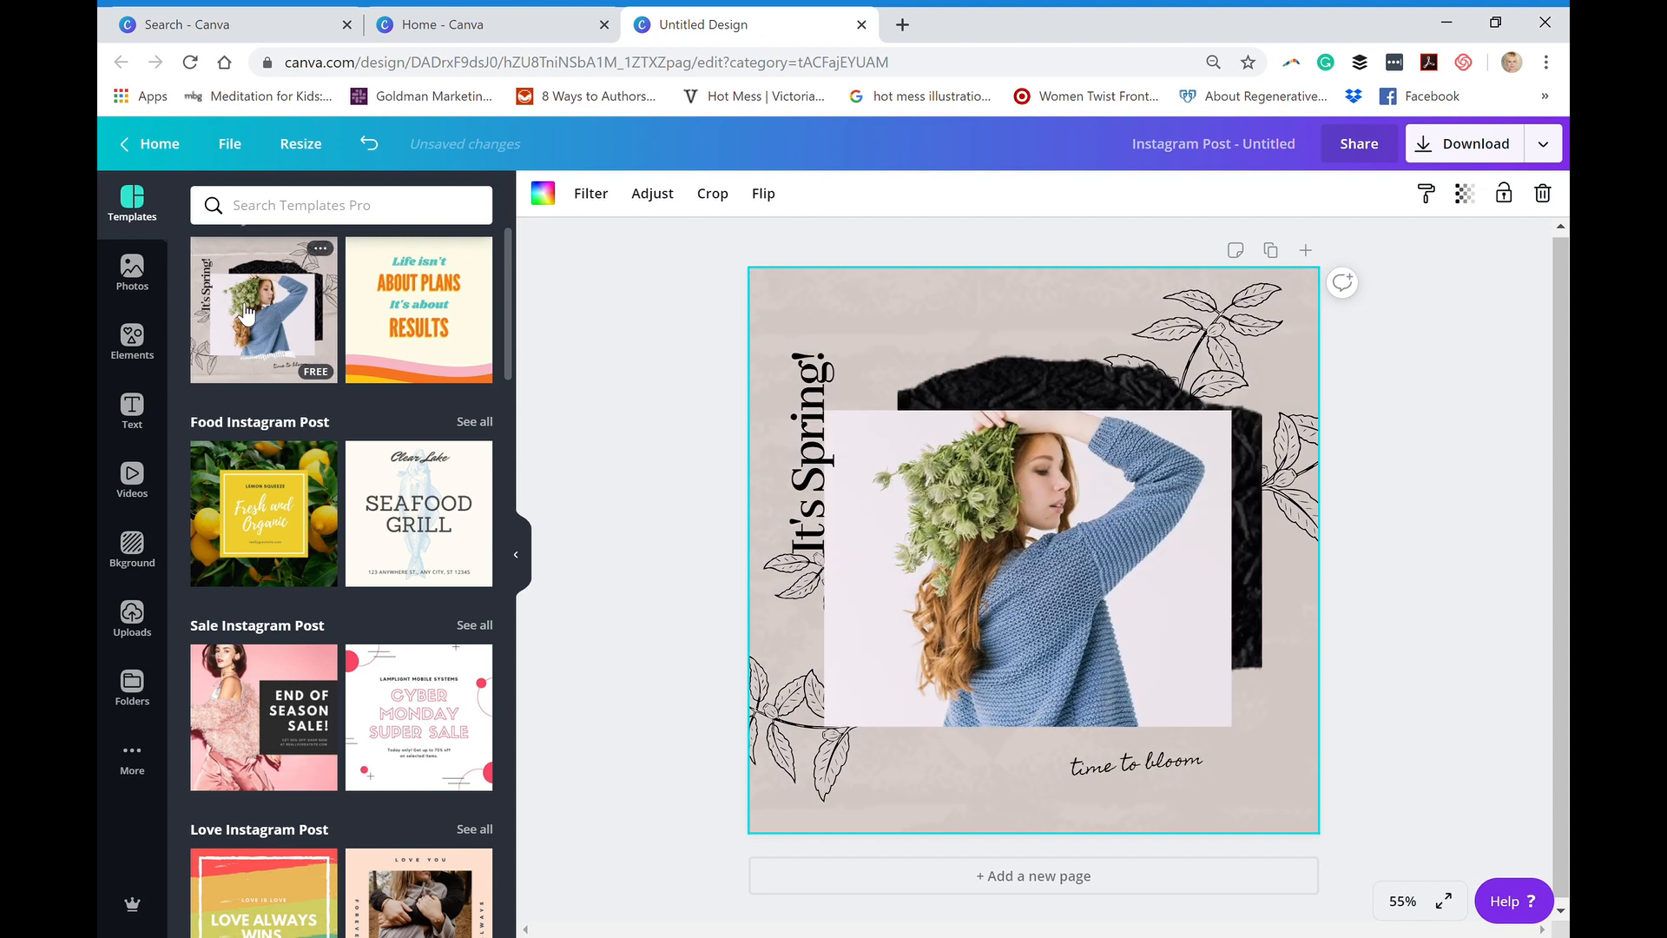
- Select the photo, background, "It's Spring!" text, leaf illustration and torn paper strip one after another to examine the template's separate elements
{"action": "left_click", "coordinate": [1002, 516]}
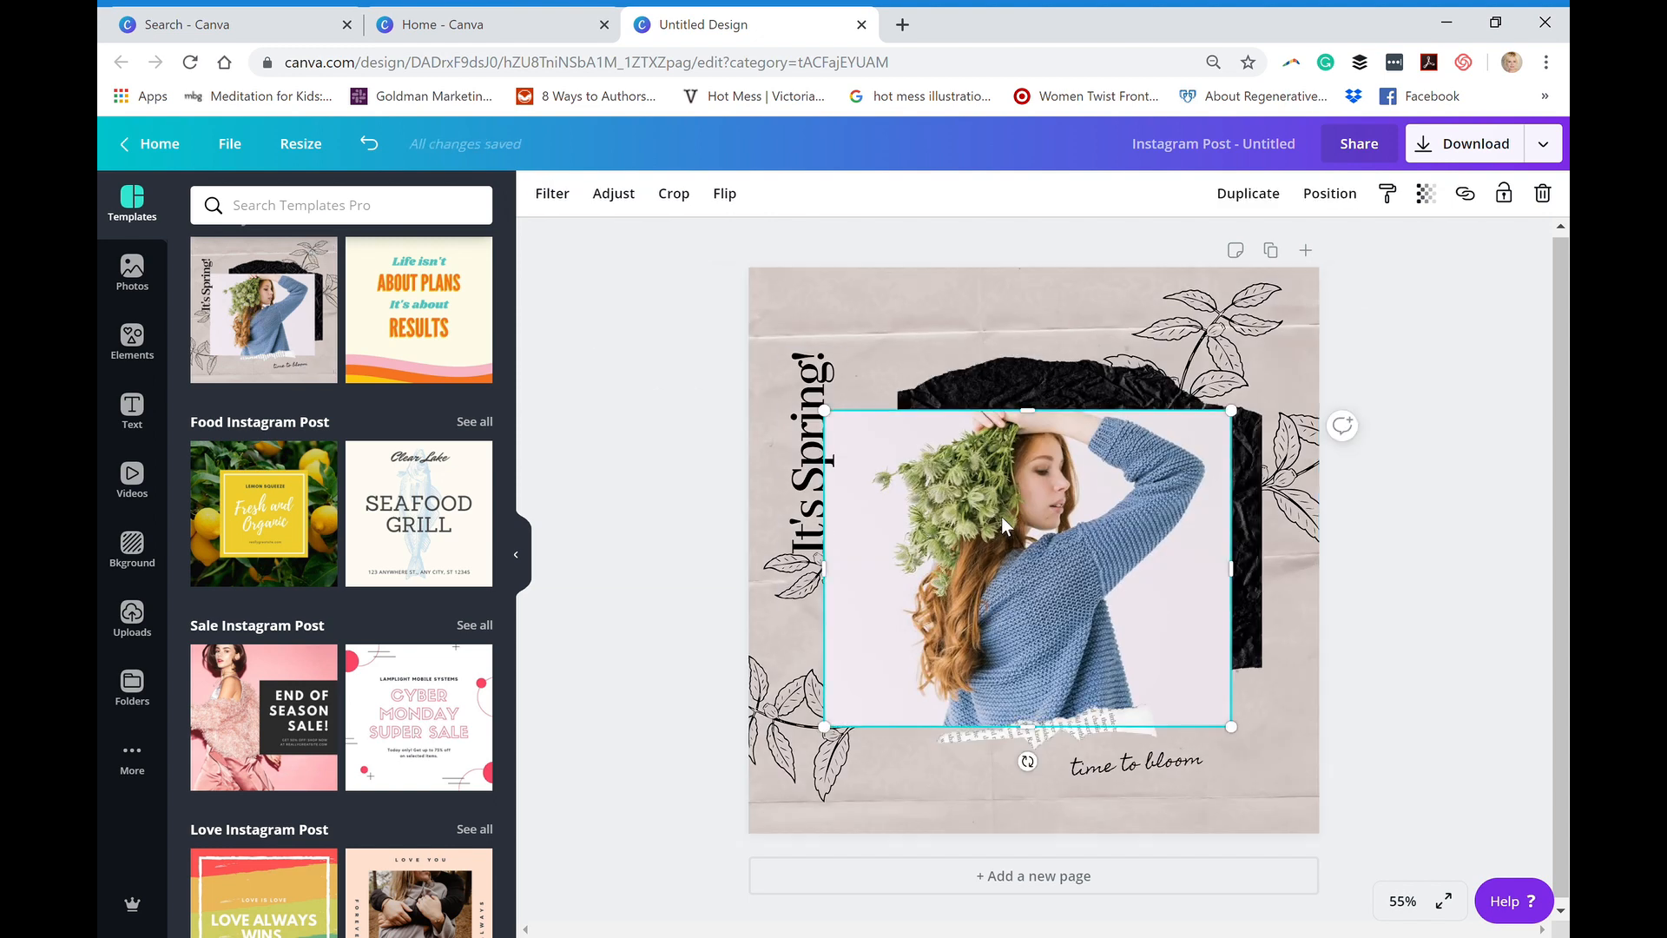
{"action": "left_click", "coordinate": [832, 281]}
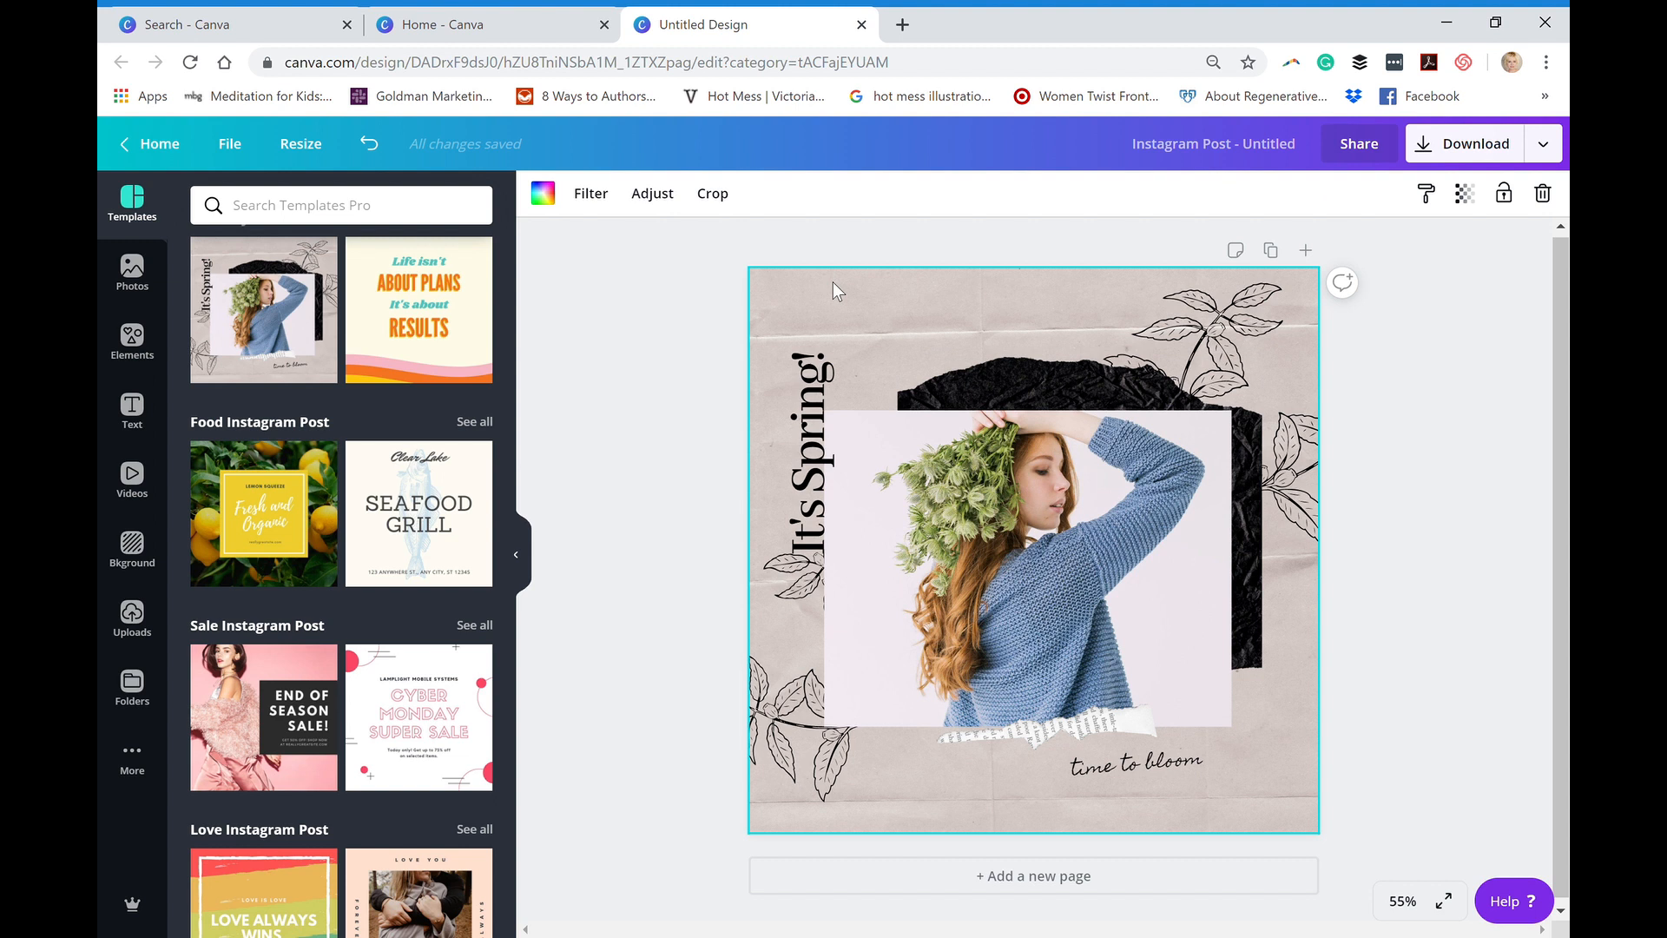
{"action": "left_click", "coordinate": [784, 398]}
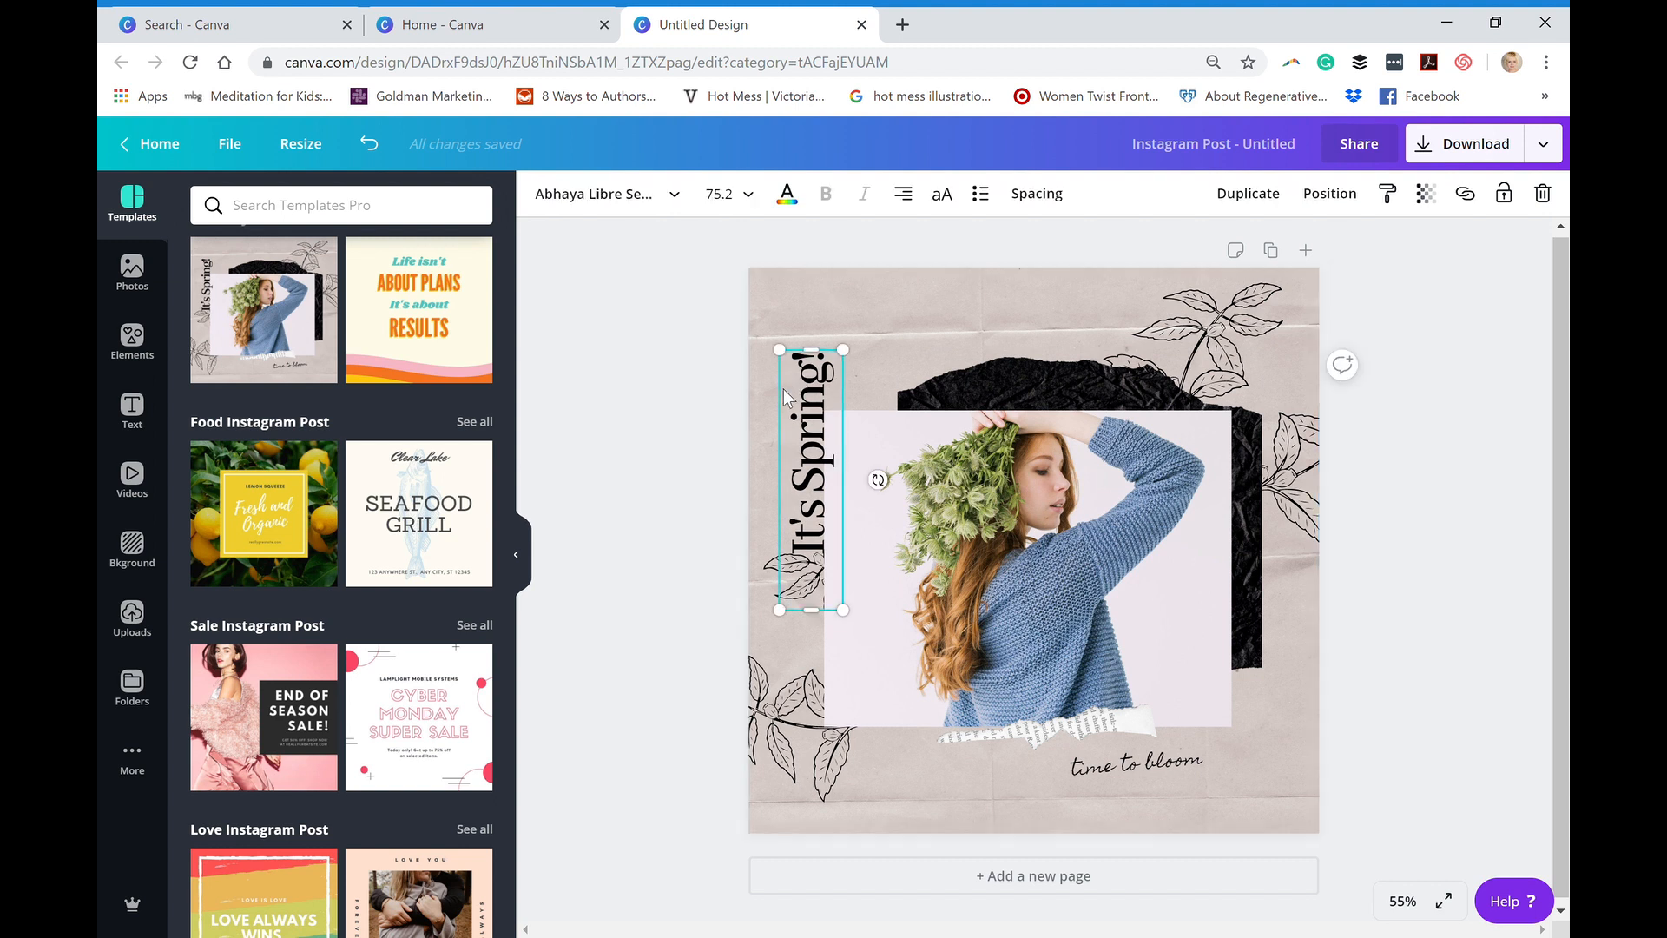
{"action": "left_click", "coordinate": [1188, 309]}
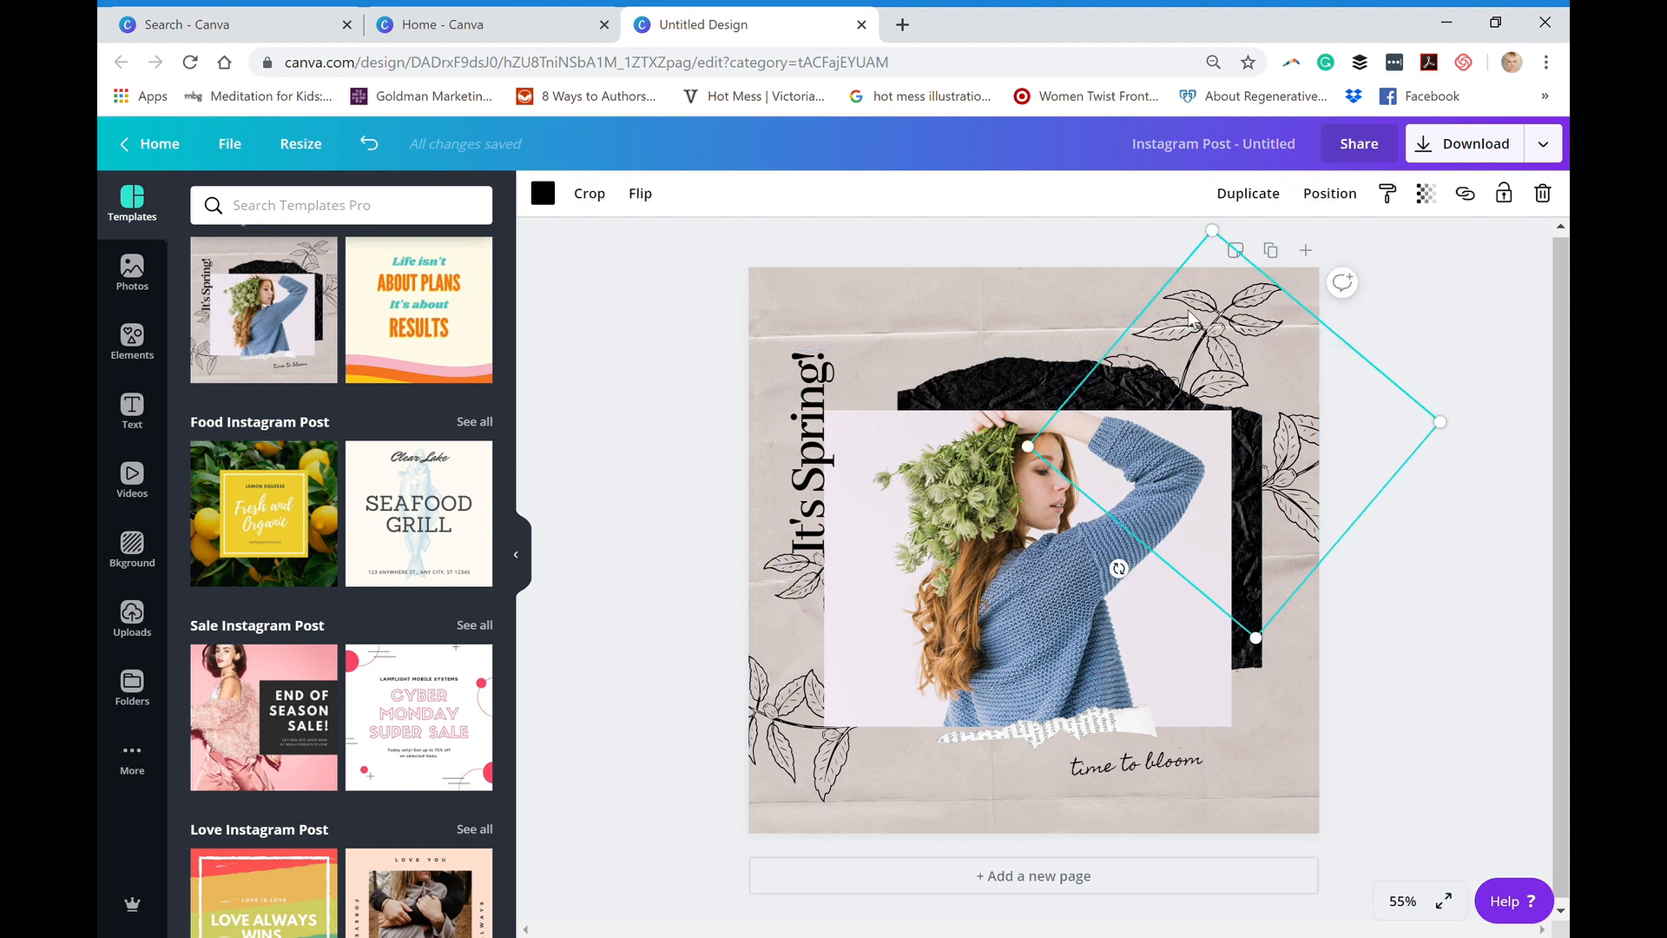
{"action": "left_click", "coordinate": [1102, 733]}
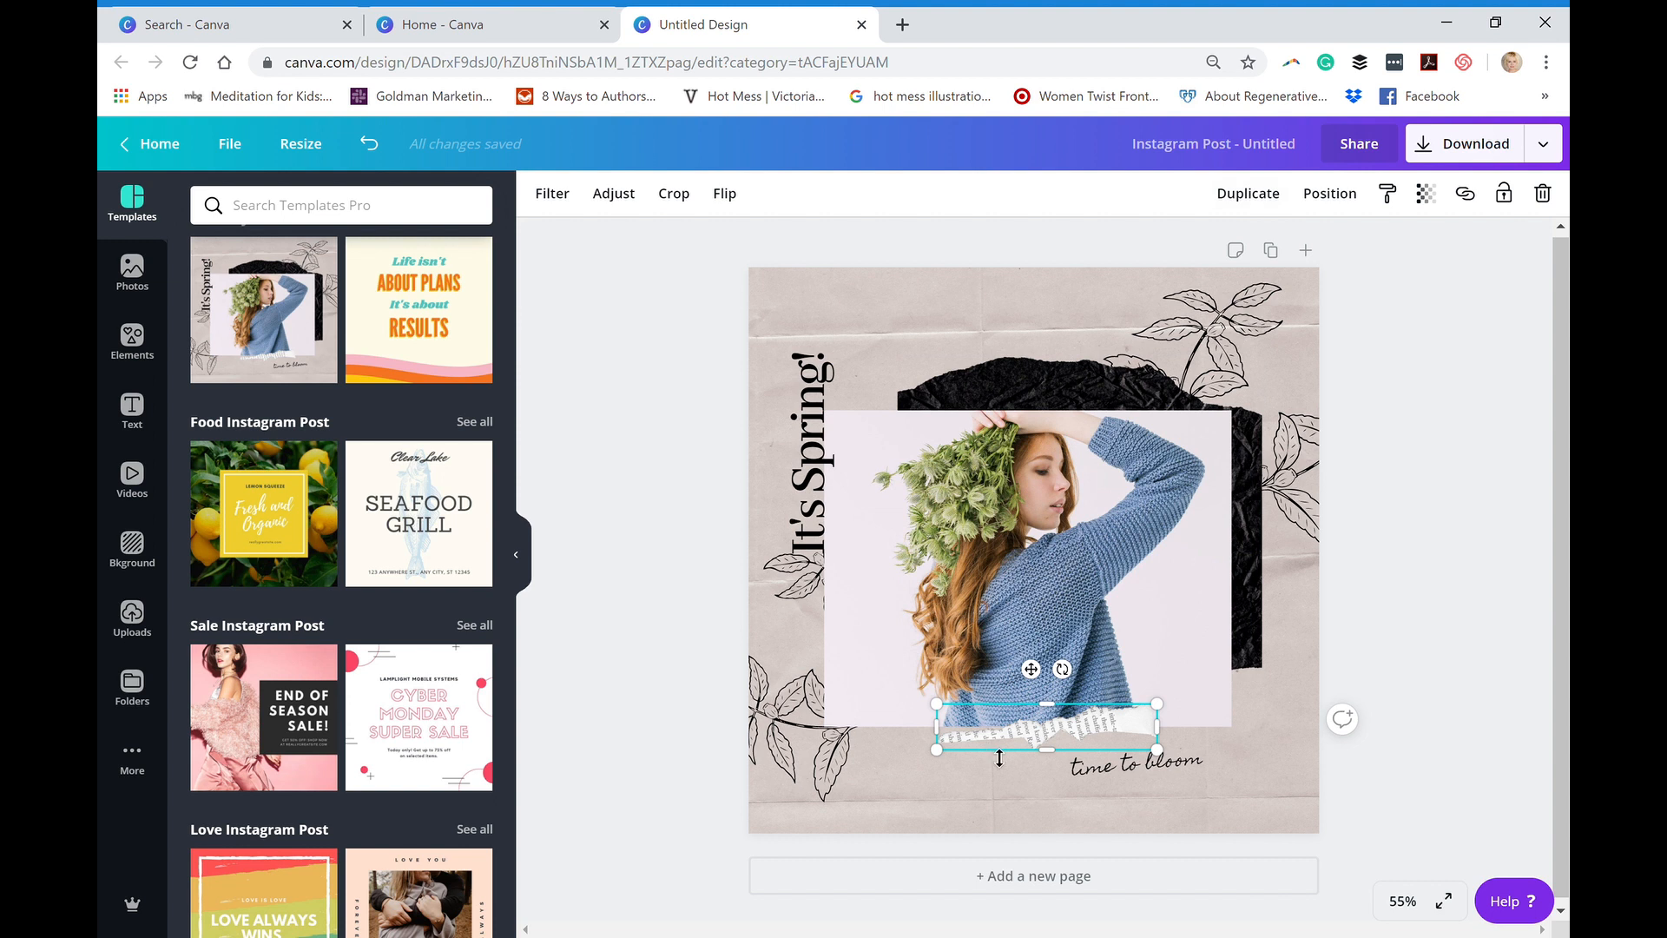
- Send the "It's Spring!" text backward in the layer order, bring it forward again and deselect it
{"action": "left_click", "coordinate": [809, 482]}
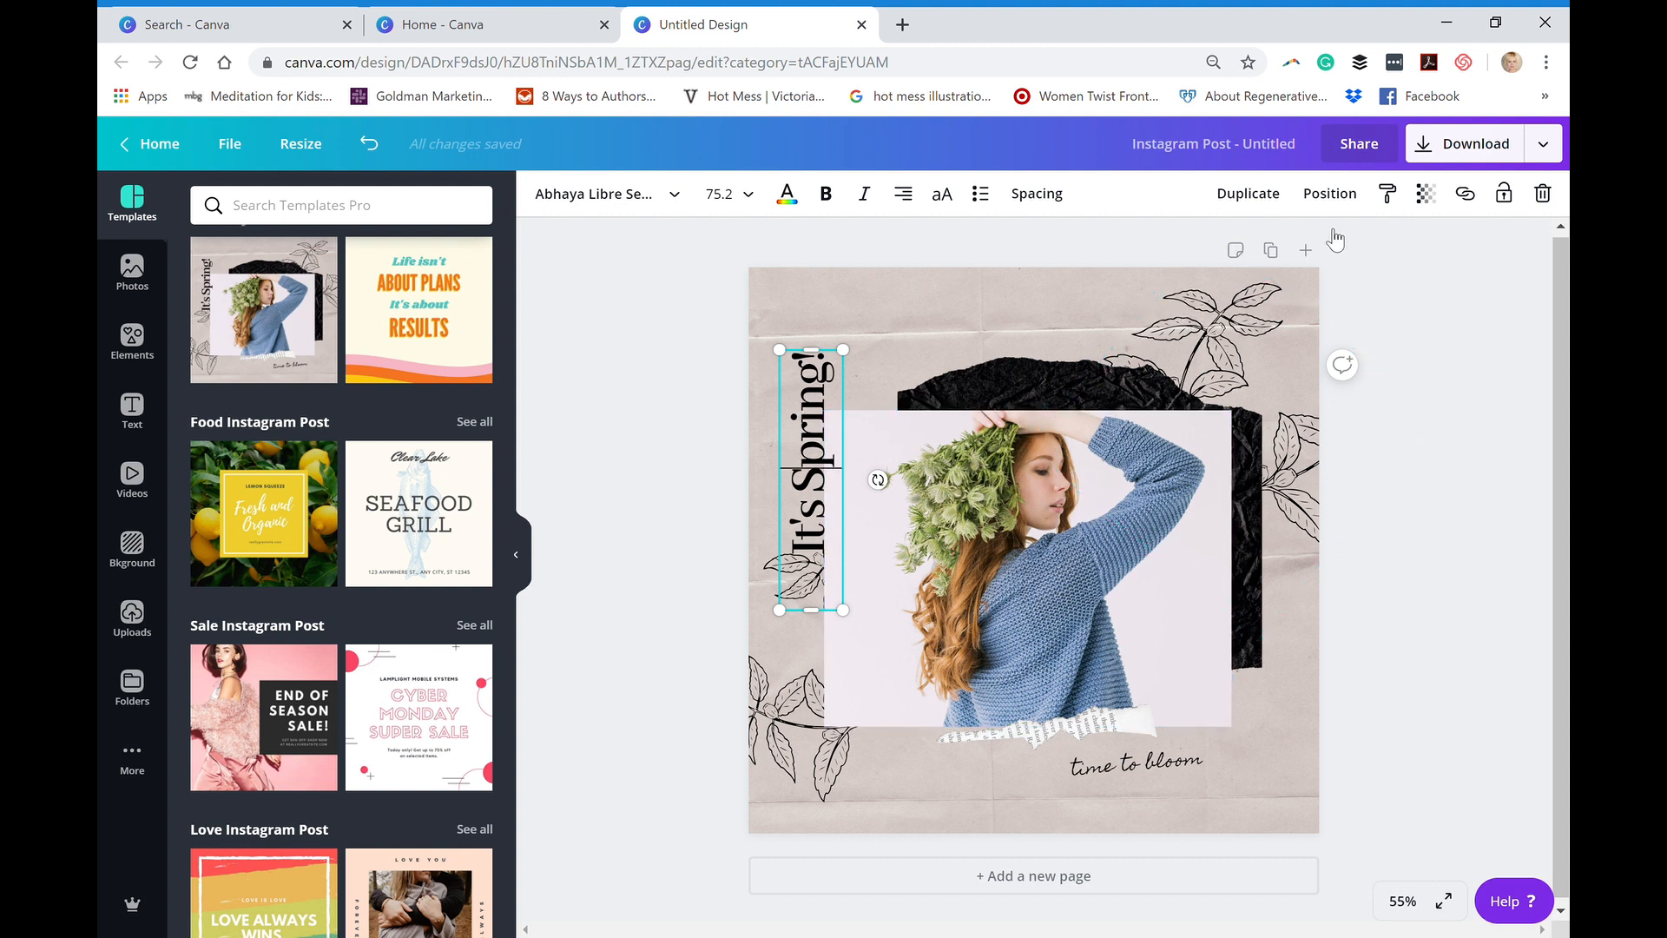
{"action": "left_click", "coordinate": [1329, 193]}
{"action": "left_click", "coordinate": [1256, 251]}
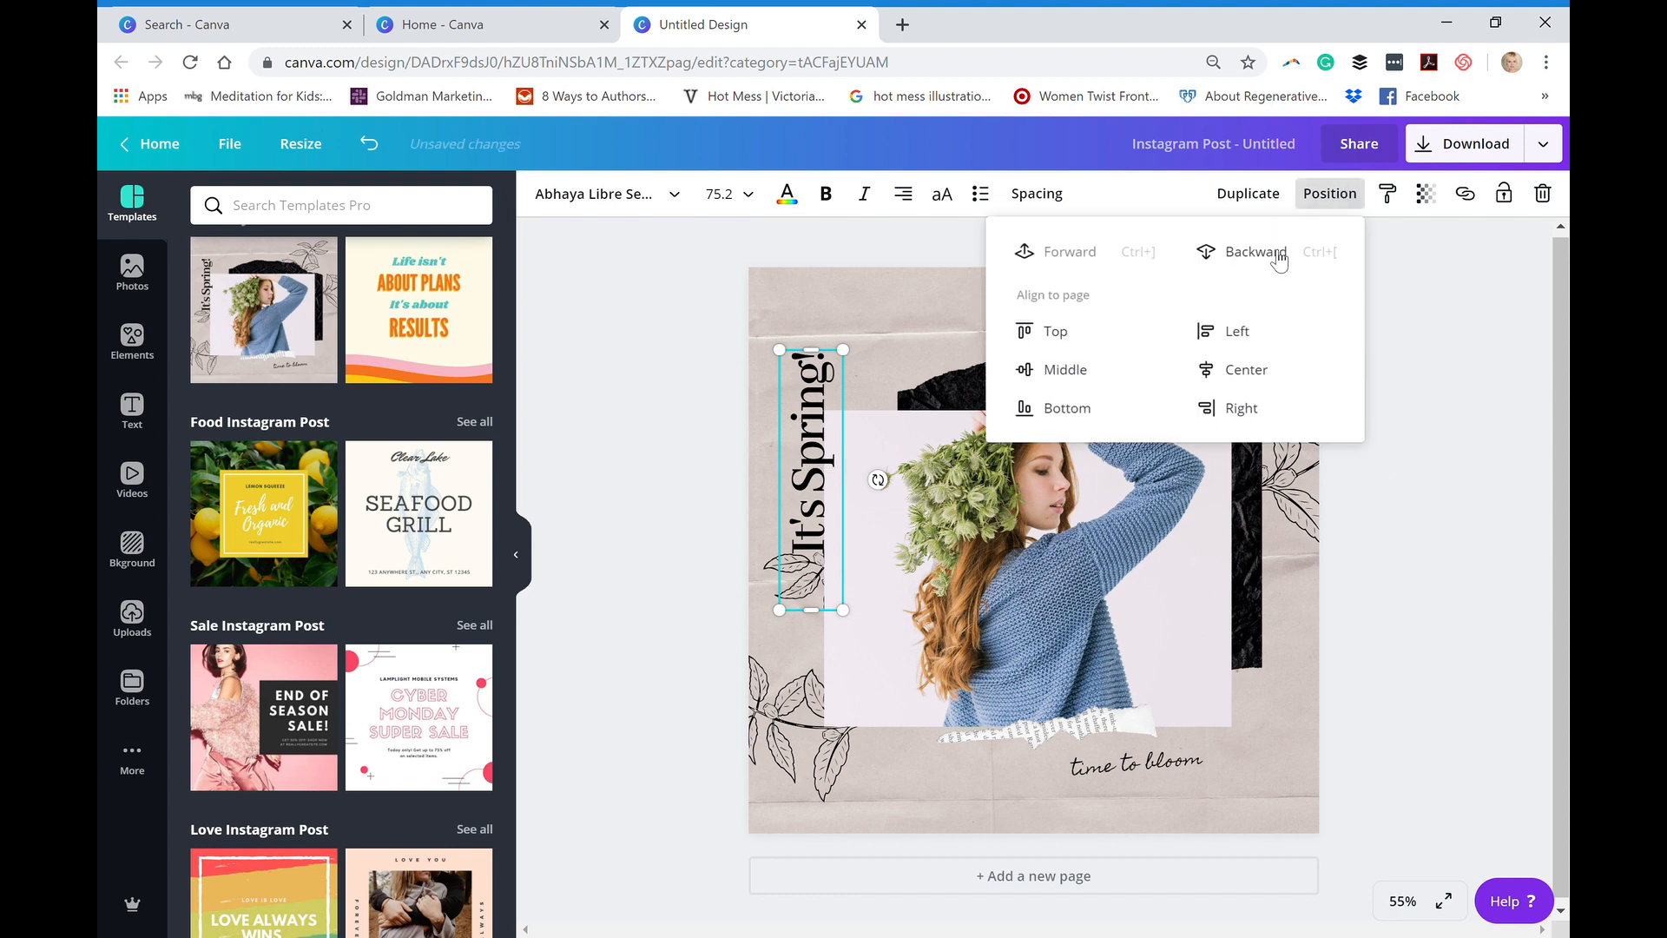
{"action": "left_click", "coordinate": [1270, 250]}
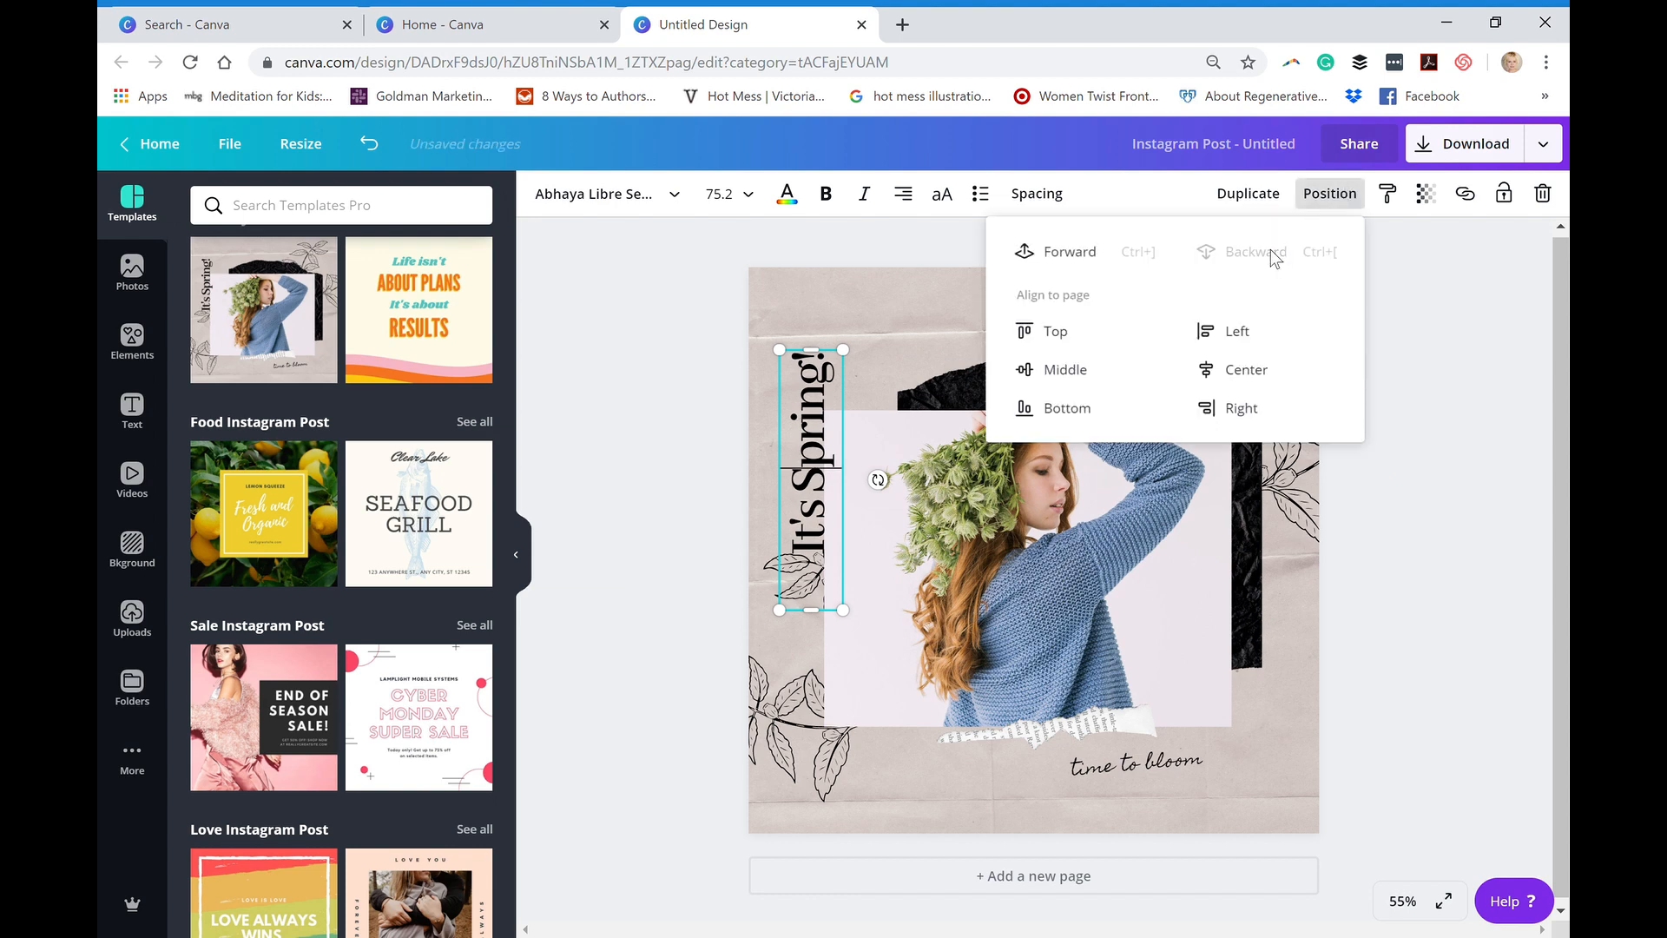
{"action": "left_click", "coordinate": [825, 540]}
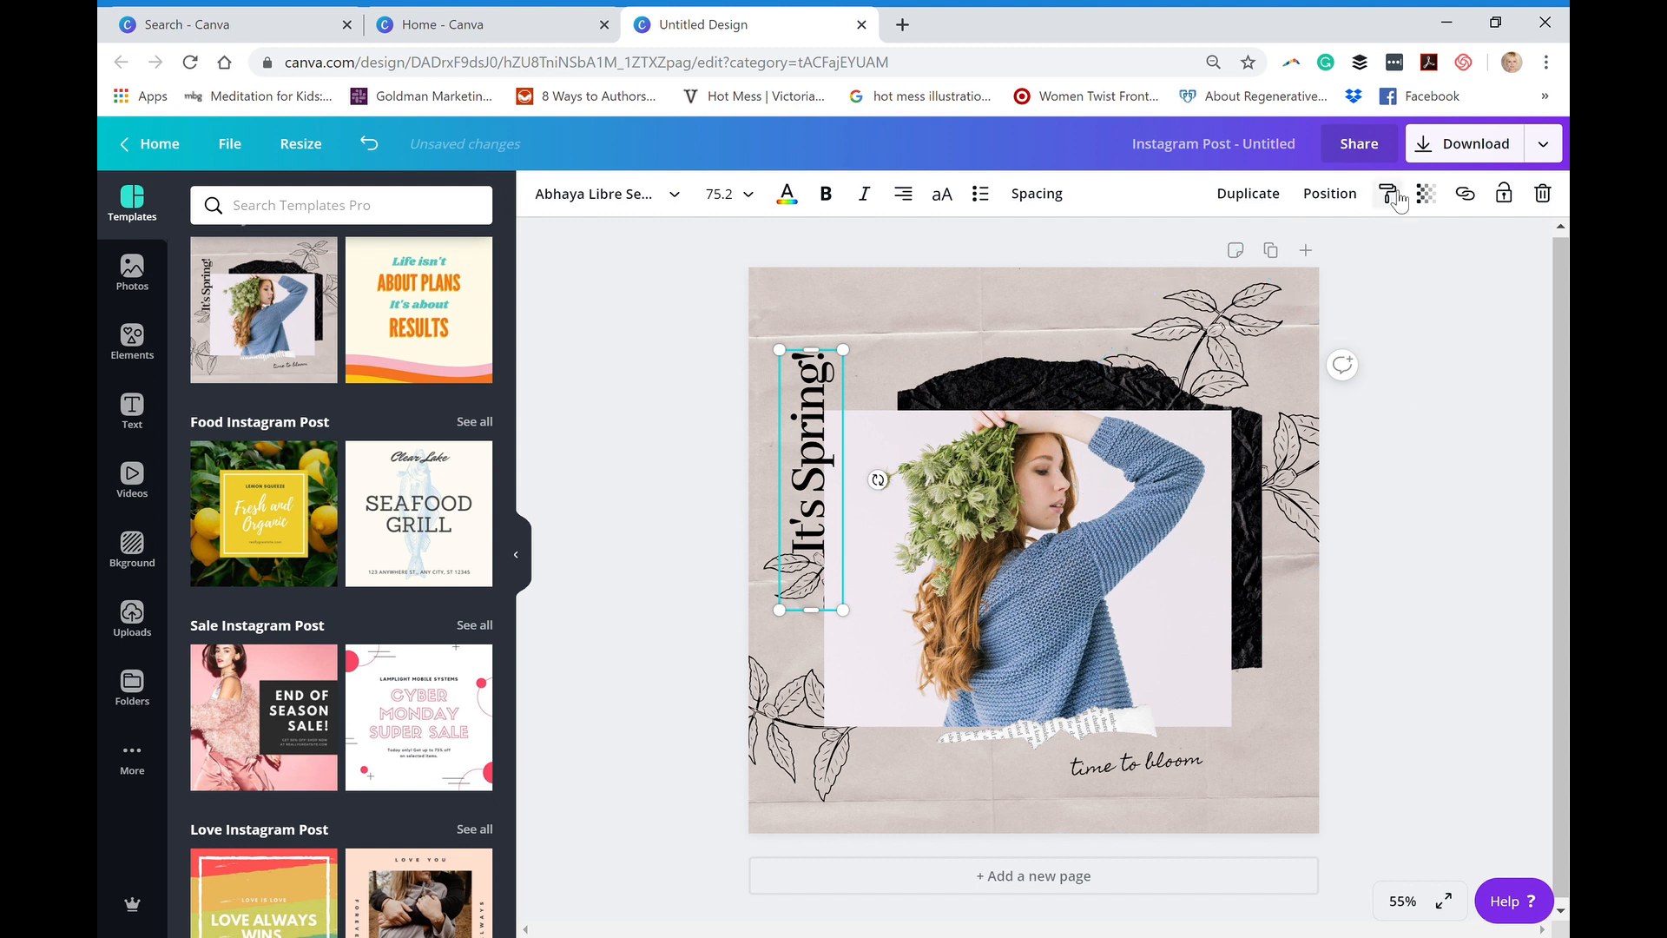
{"action": "left_click", "coordinate": [1333, 193]}
{"action": "left_click", "coordinate": [1093, 251]}
{"action": "left_click", "coordinate": [830, 292]}
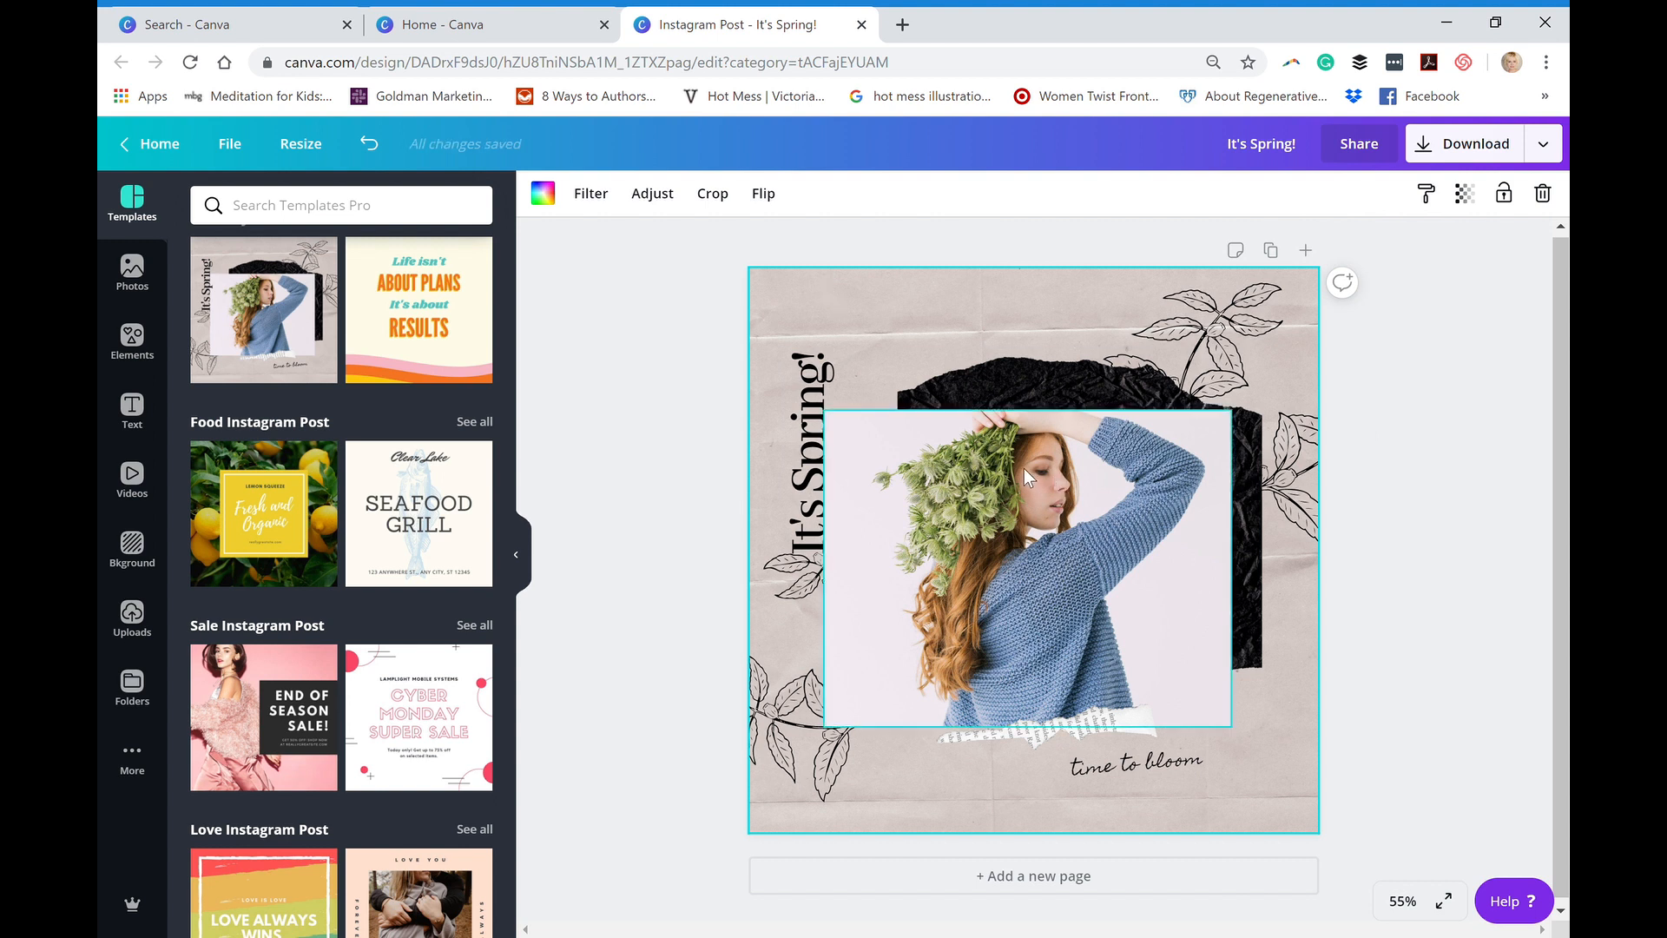
- Delete the template's photo of the woman holding leaves and show the uploaded images
{"action": "left_click", "coordinate": [977, 461]}
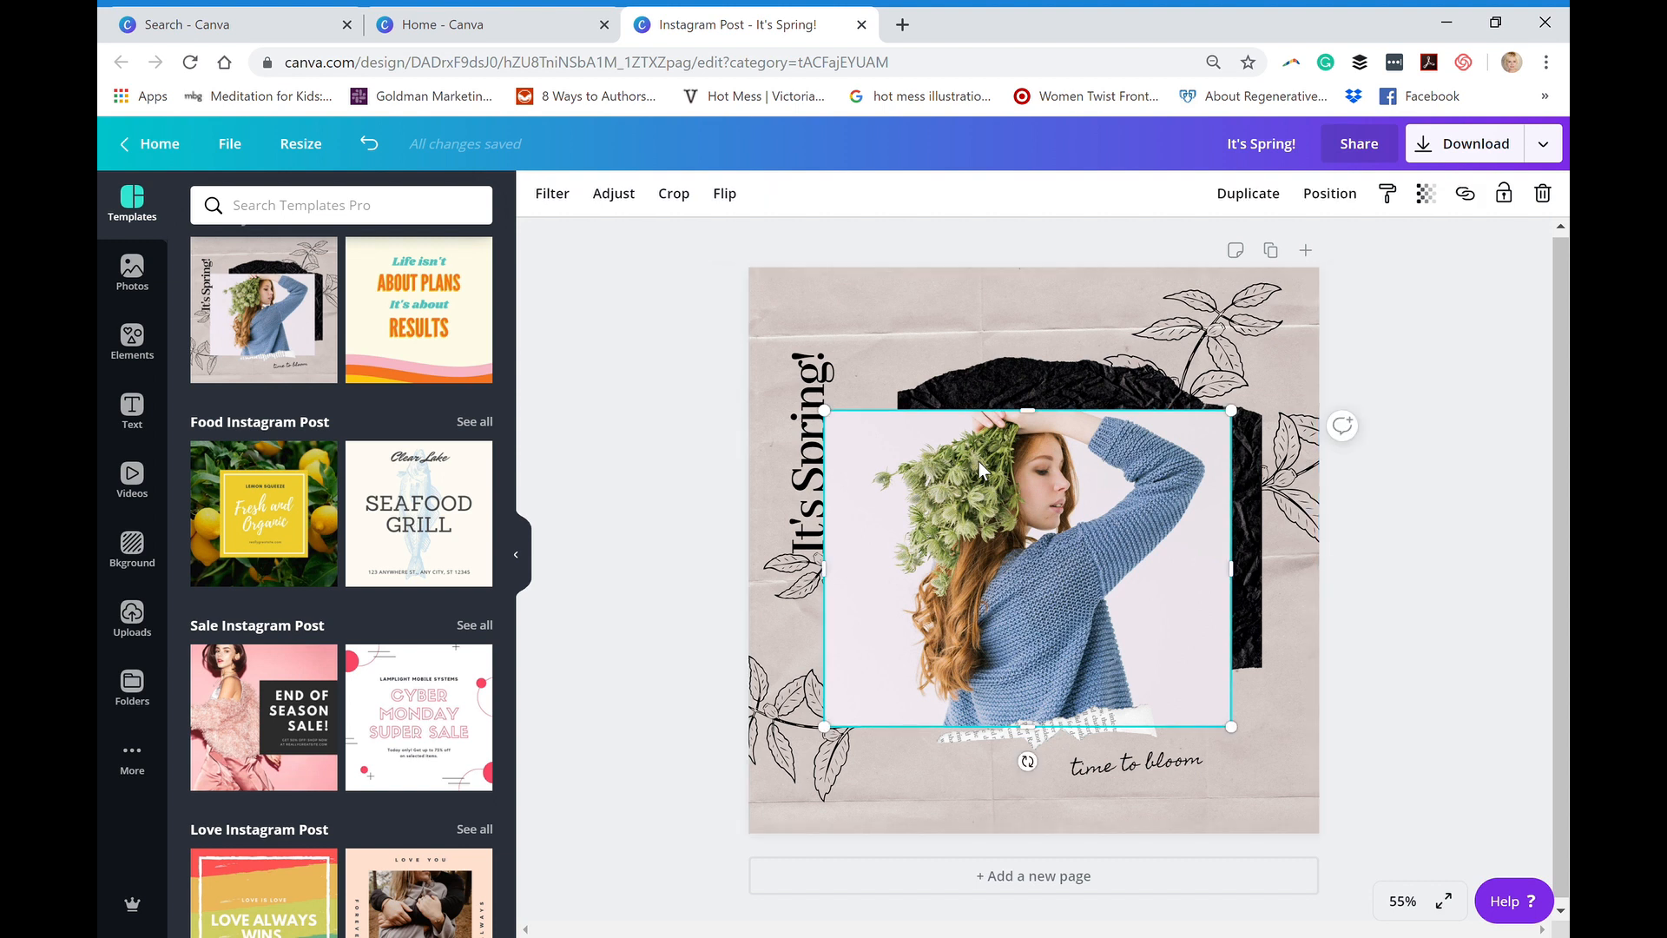
{"action": "left_click", "coordinate": [1543, 194]}
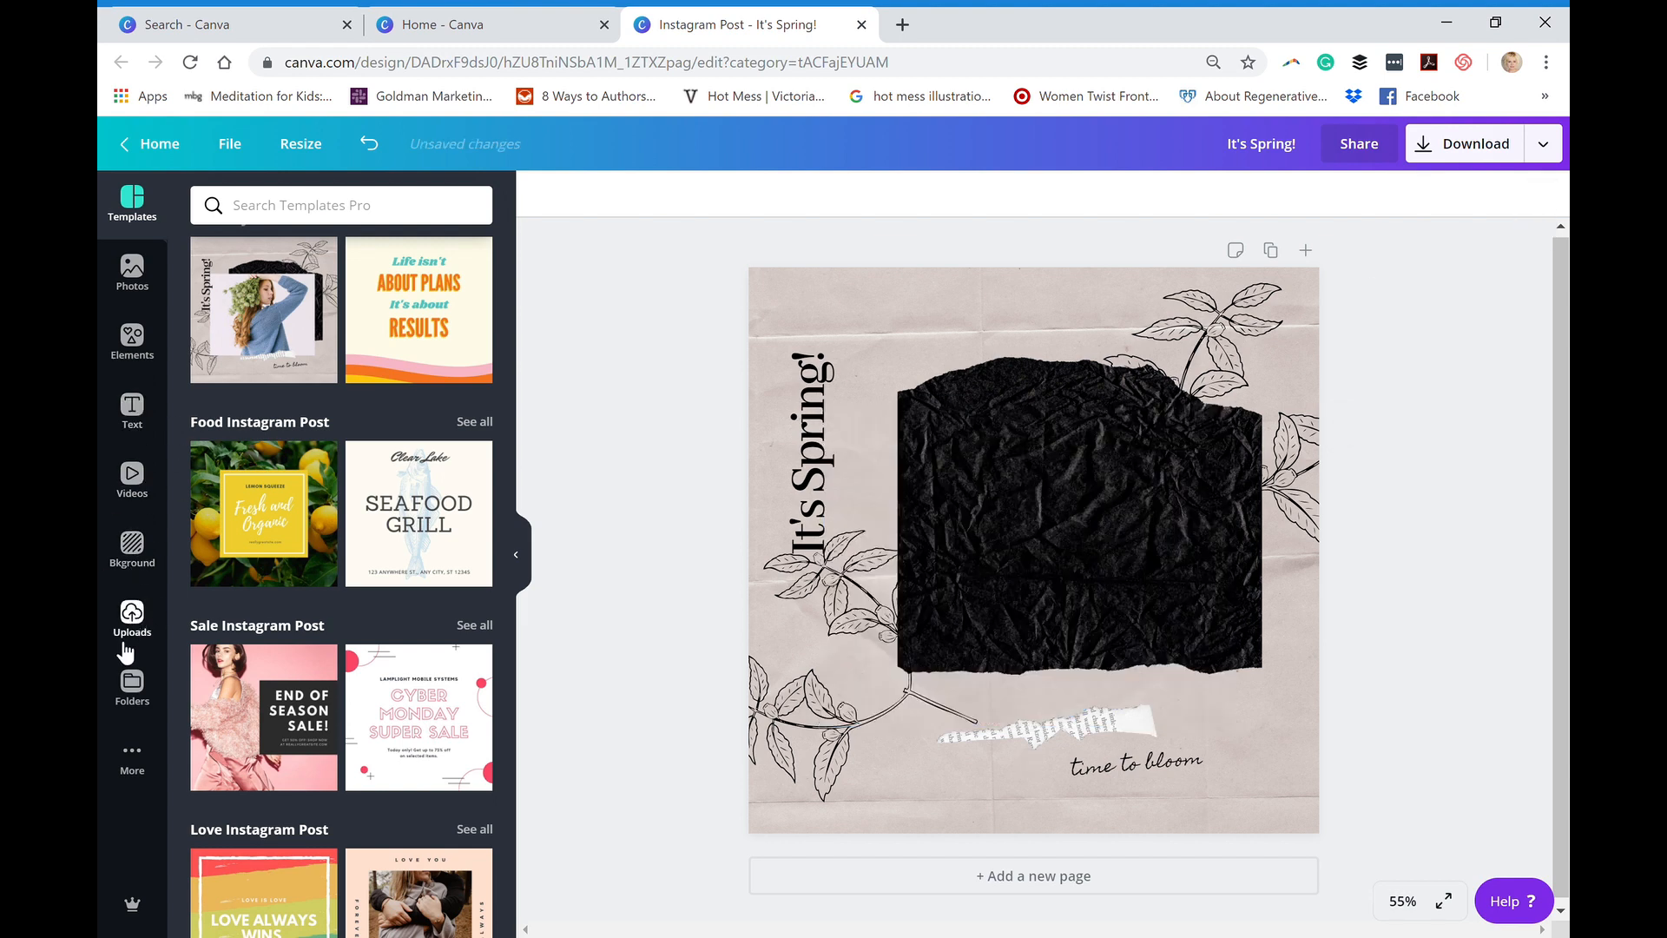
{"action": "left_click", "coordinate": [132, 614]}
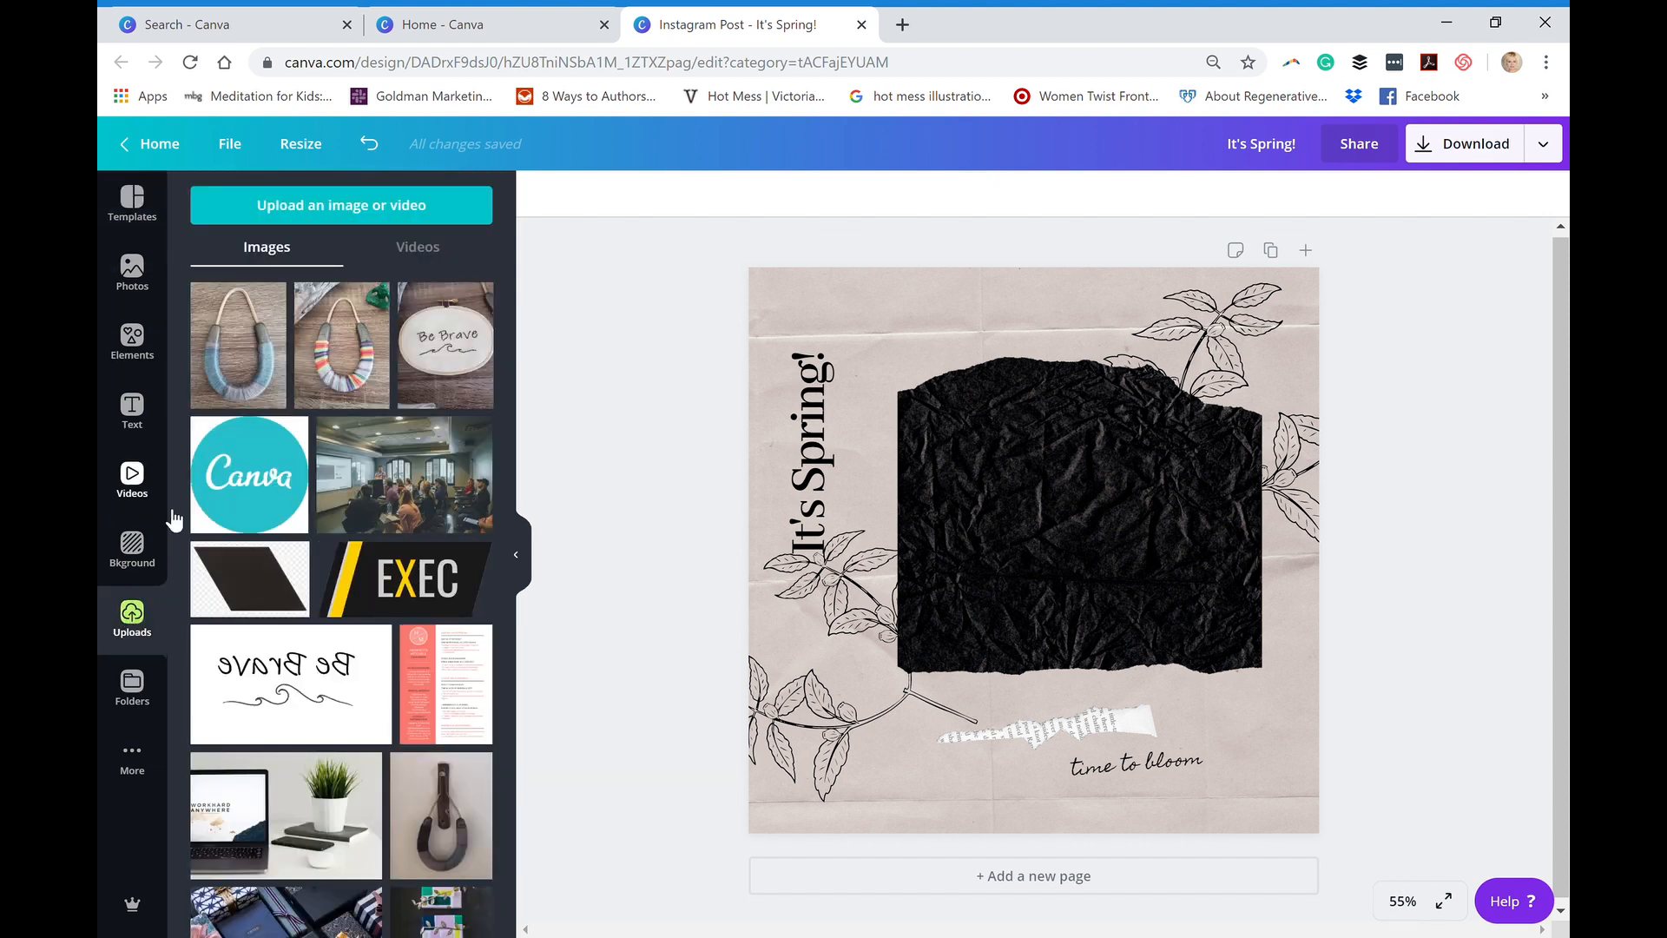
- Search the photo library for "happy woman"
{"action": "left_click", "coordinate": [132, 271]}
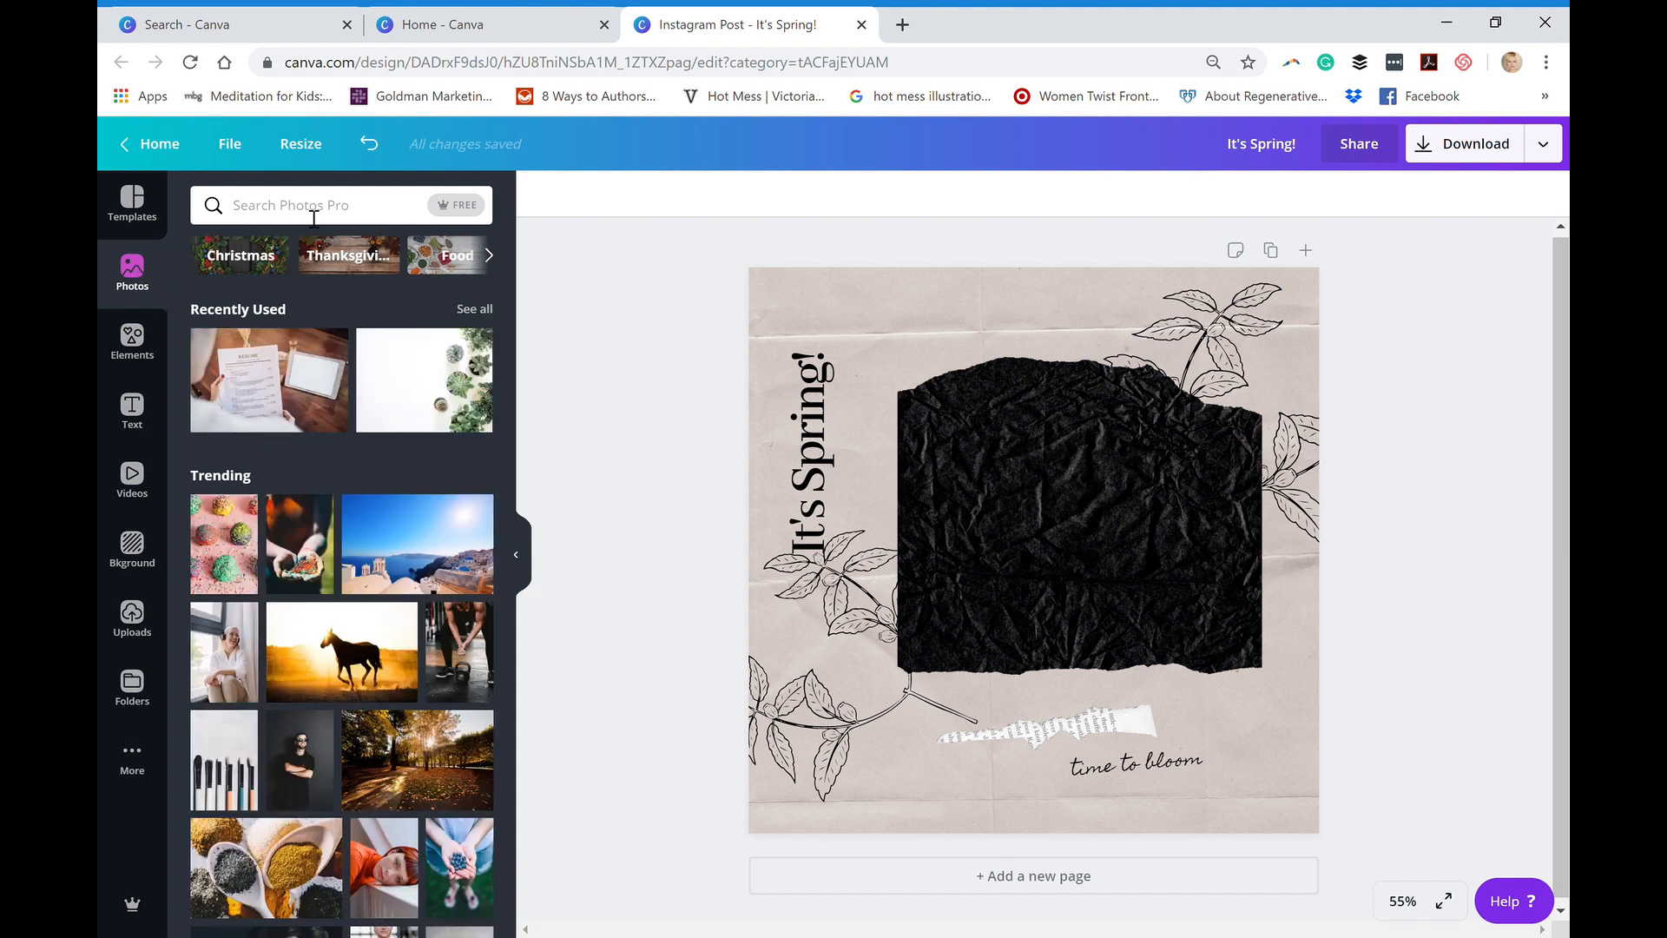
{"action": "left_click", "coordinate": [258, 218]}
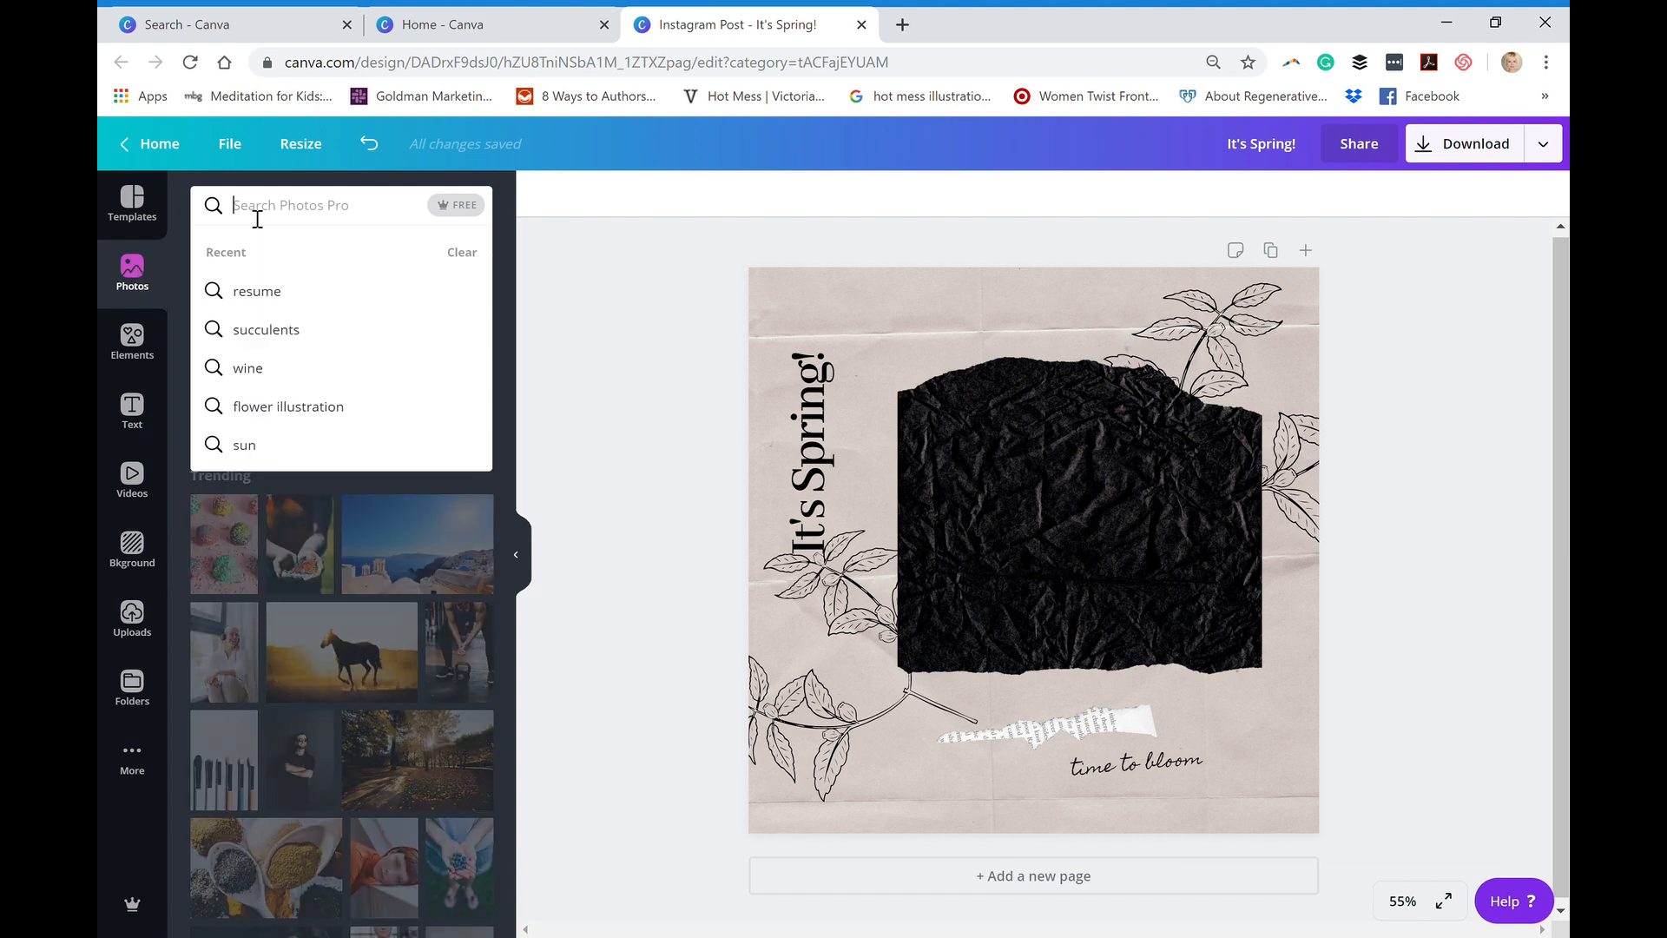
{"action": "type", "text": "happy"}
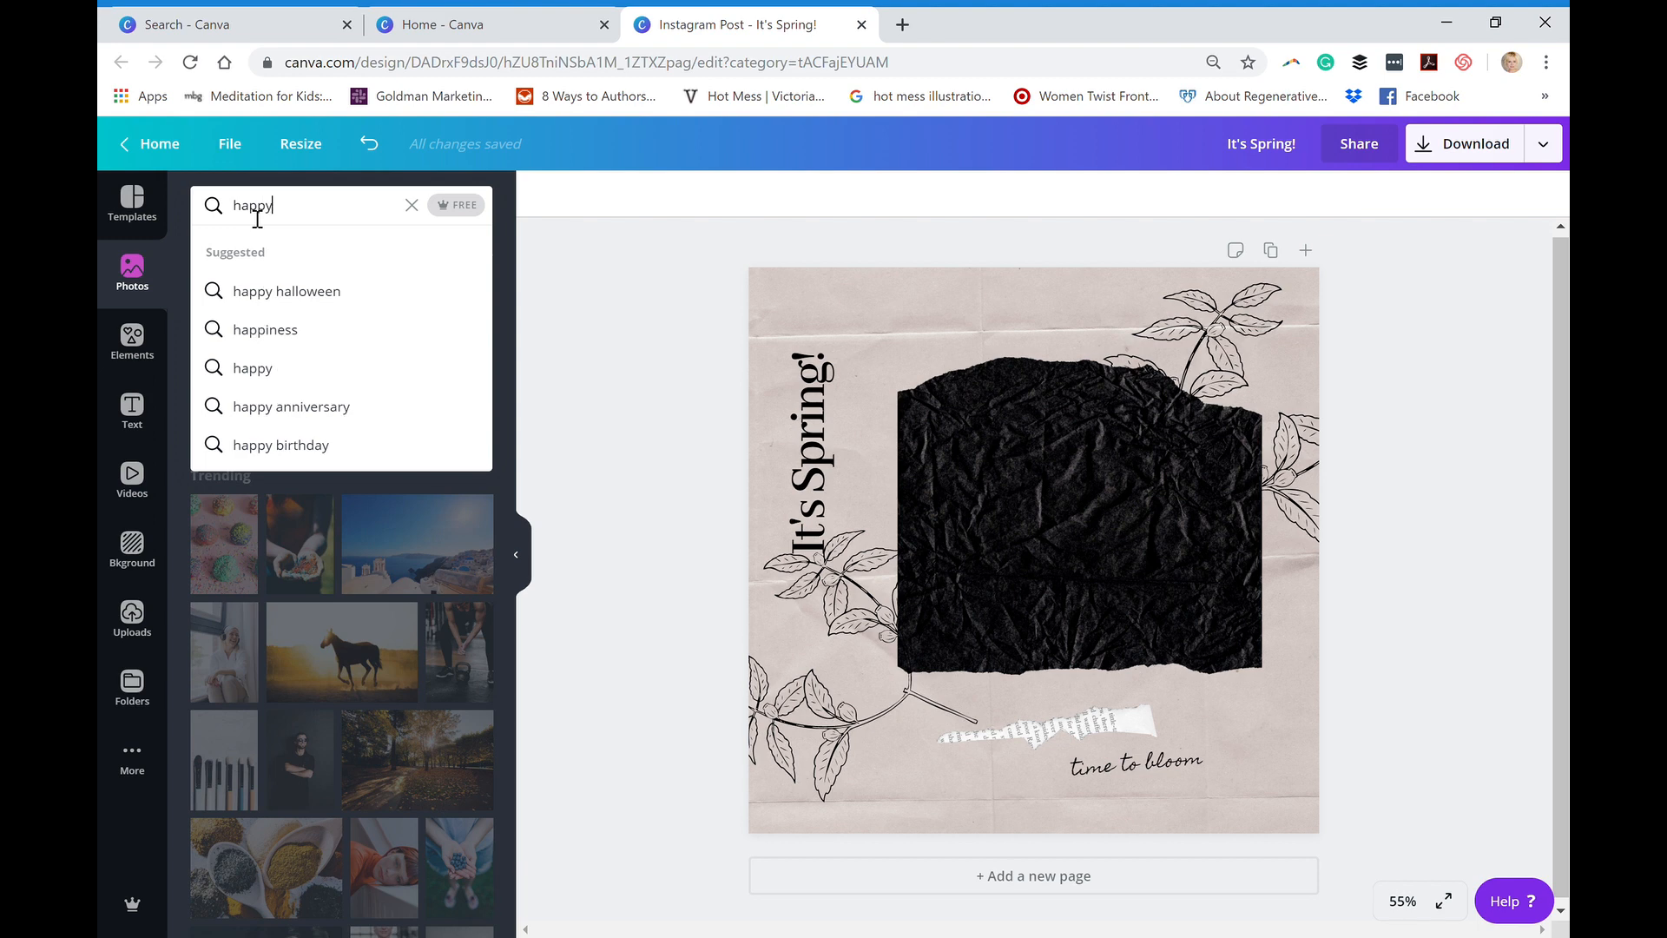
{"action": "type", "text": " woman"}
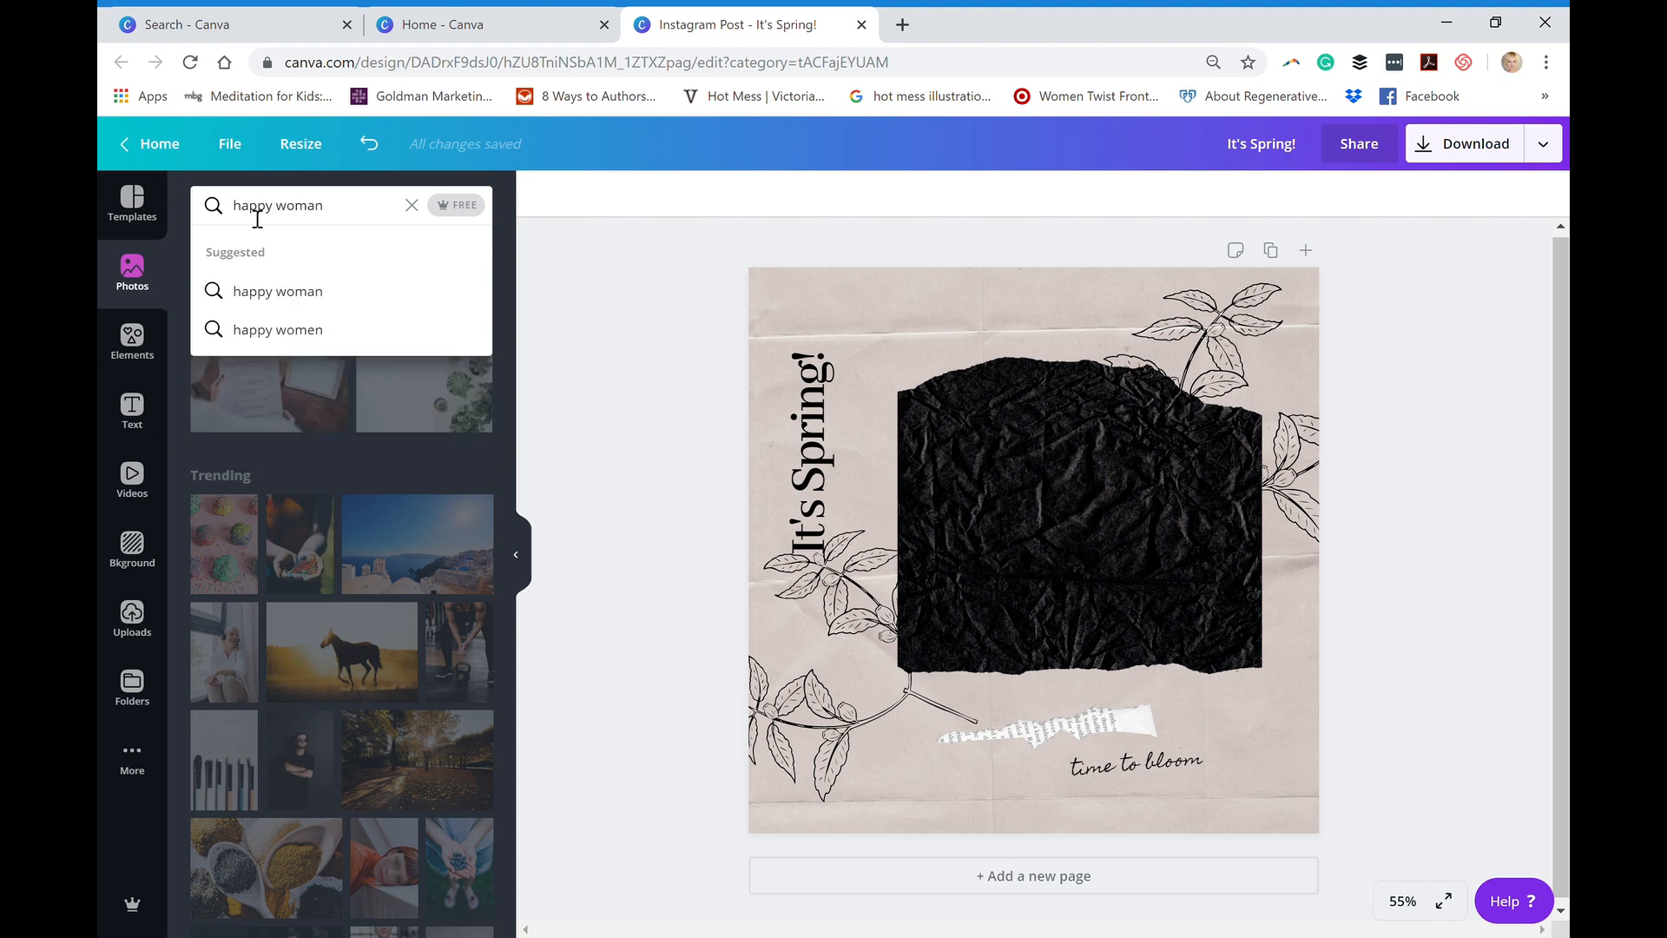
{"action": "key", "text": "Return"}
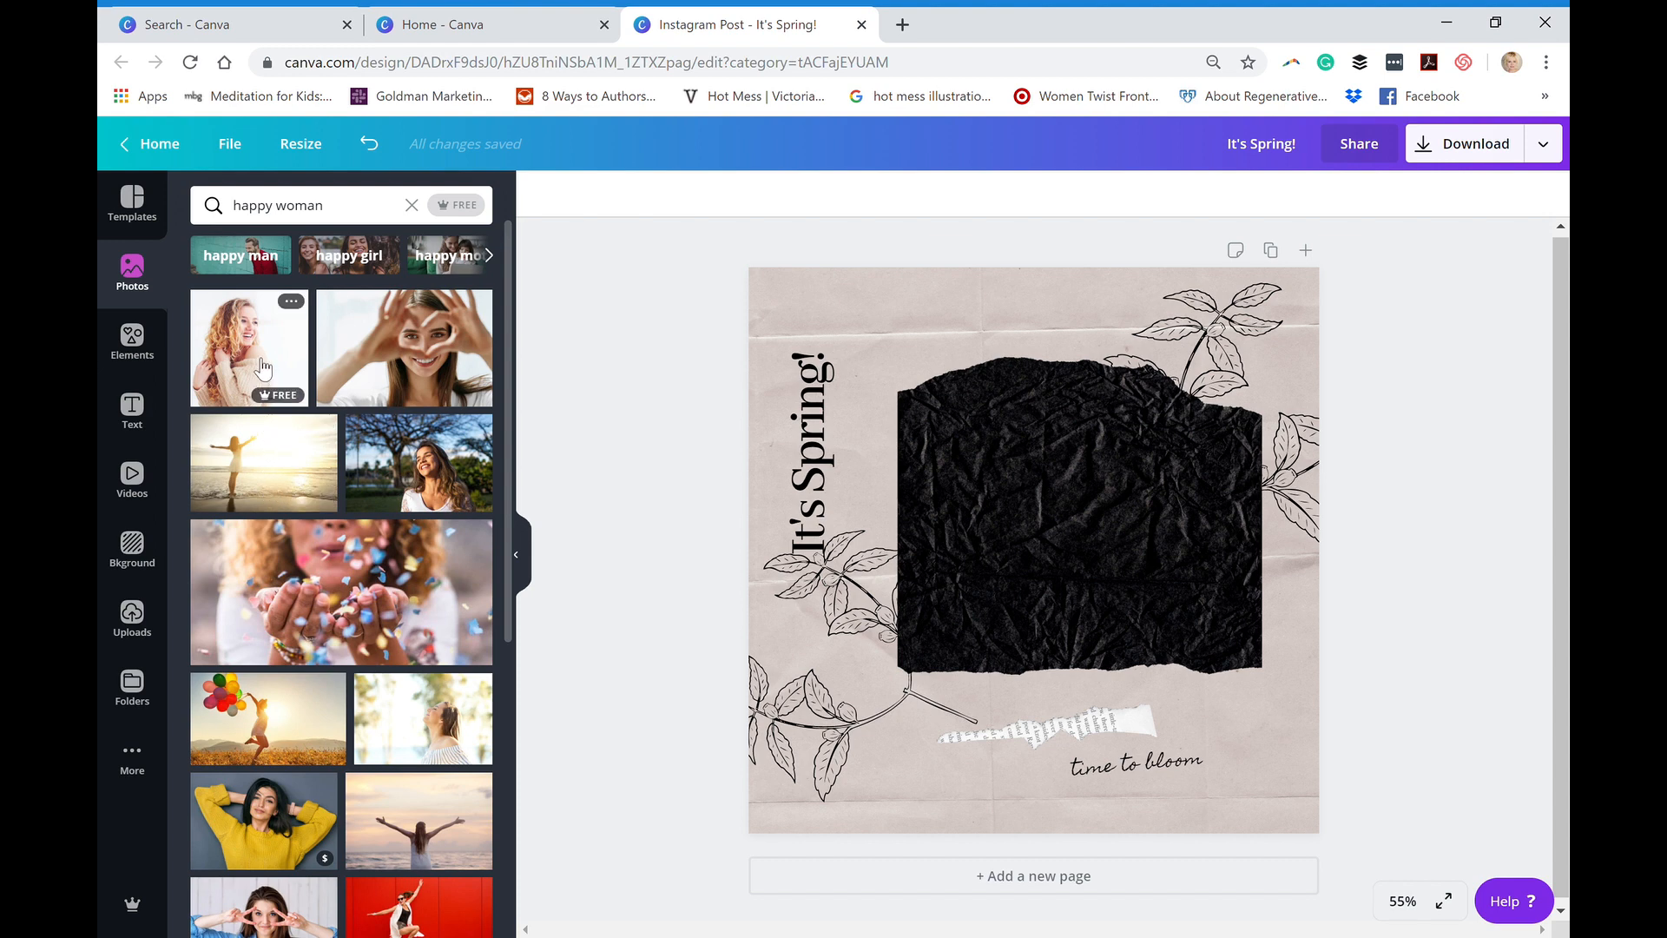
- Insert the photo of the woman making a heart with her hands, then shrink and position it within the black paper shape
{"action": "left_click", "coordinate": [439, 347]}
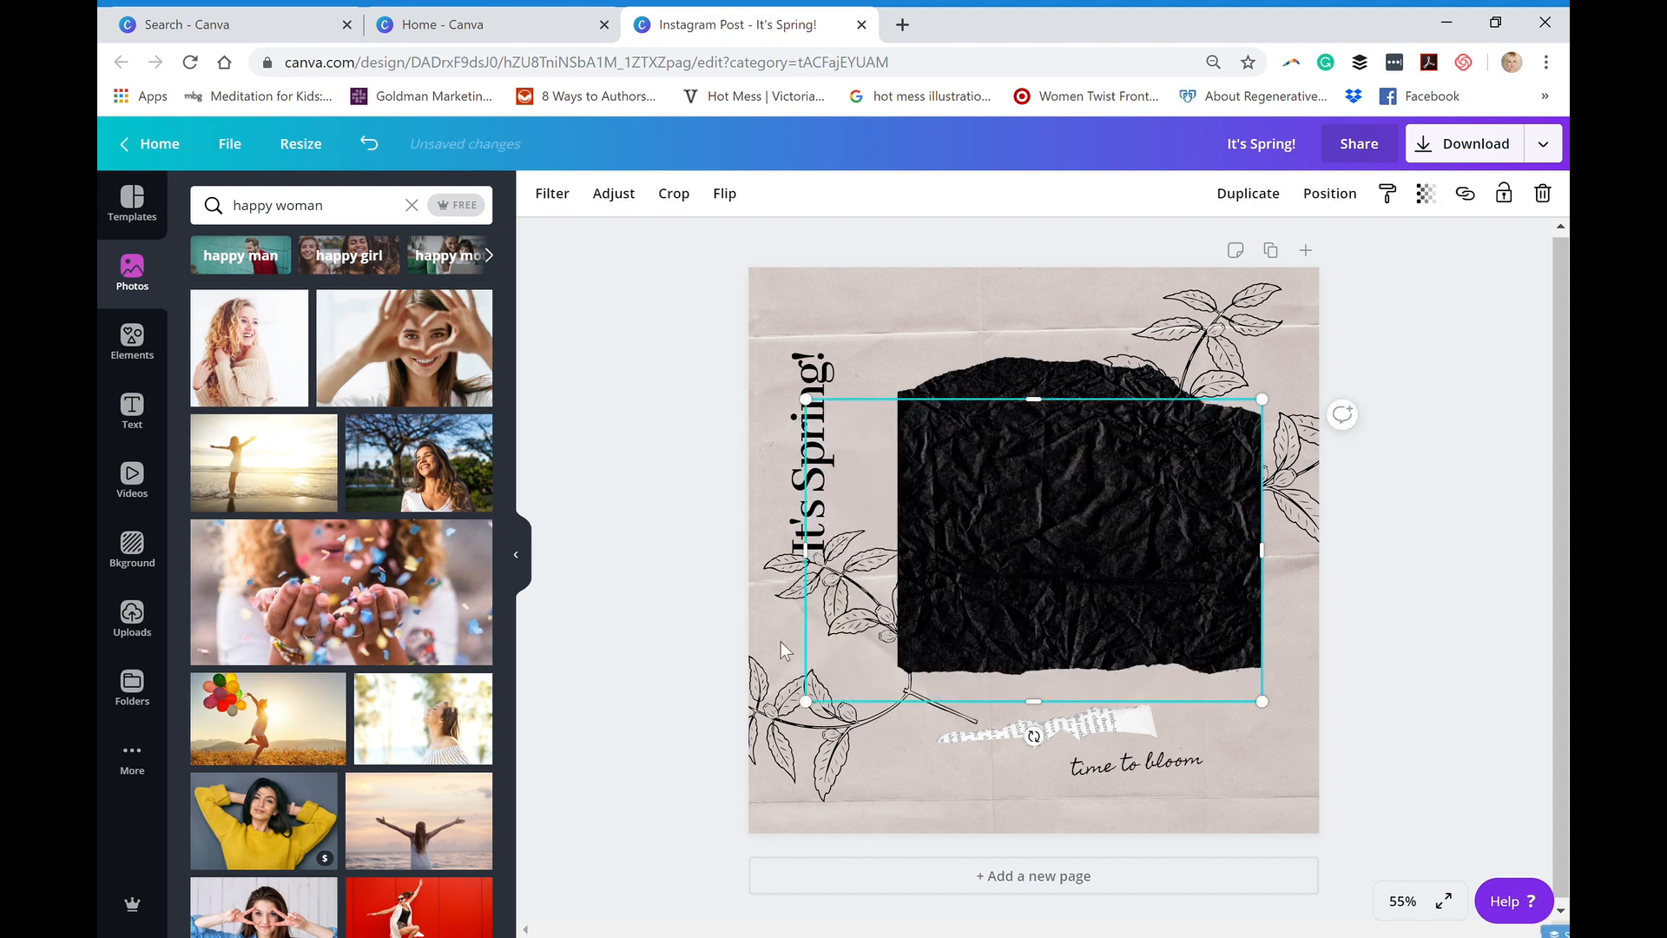
{"action": "left_click_drag", "start_coordinate": [805, 550], "coordinate": [868, 554]}
{"action": "left_click_drag", "start_coordinate": [884, 706], "coordinate": [923, 675]}
{"action": "left_click_drag", "start_coordinate": [1116, 416], "coordinate": [1093, 491]}
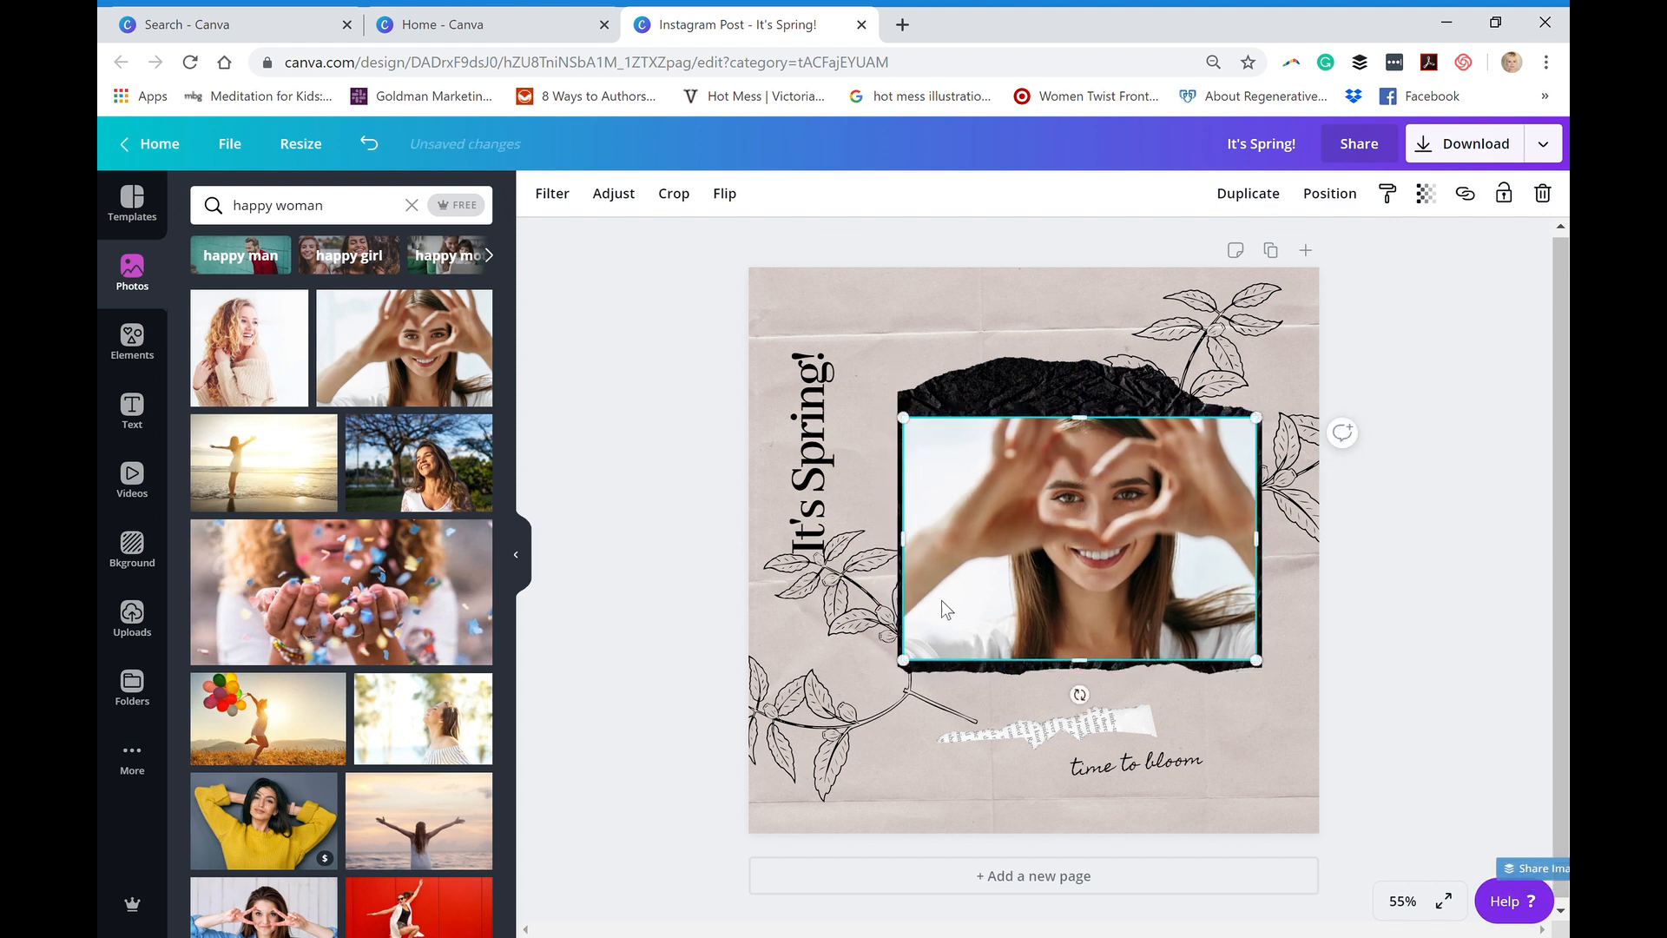
{"action": "left_click_drag", "start_coordinate": [909, 667], "coordinate": [967, 618]}
- Replace the word "Spring" in the vertical heading with "Fall" so it reads "It's Fall!"
{"action": "left_click", "coordinate": [834, 522]}
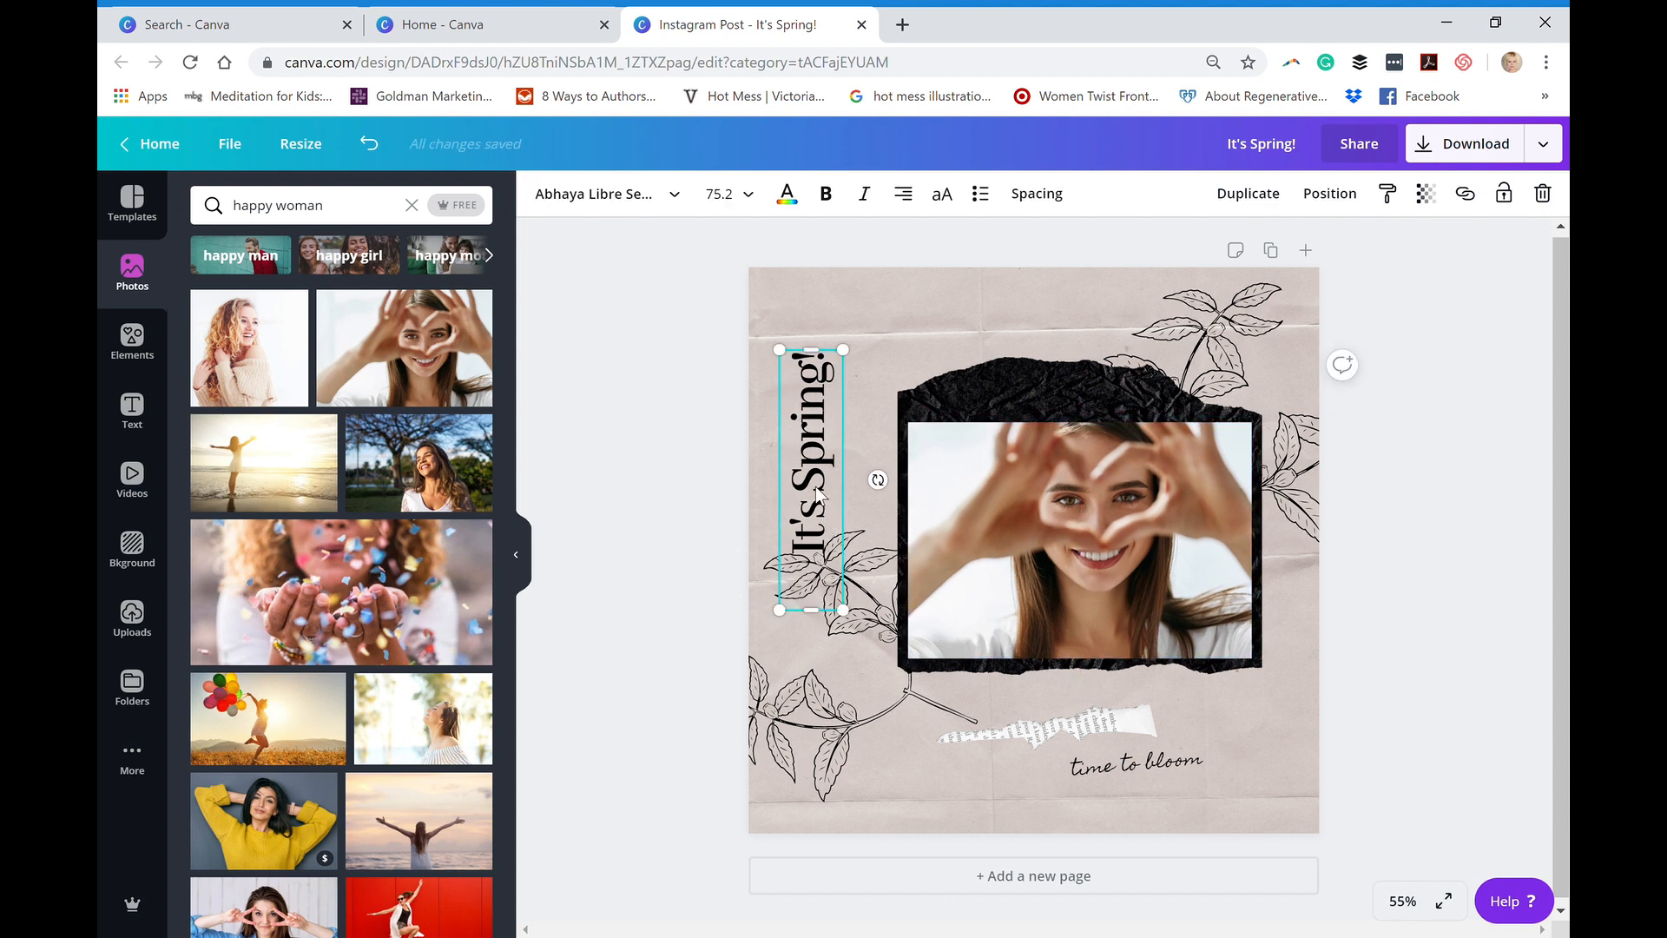
{"action": "left_click_drag", "start_coordinate": [825, 499], "coordinate": [823, 369]}
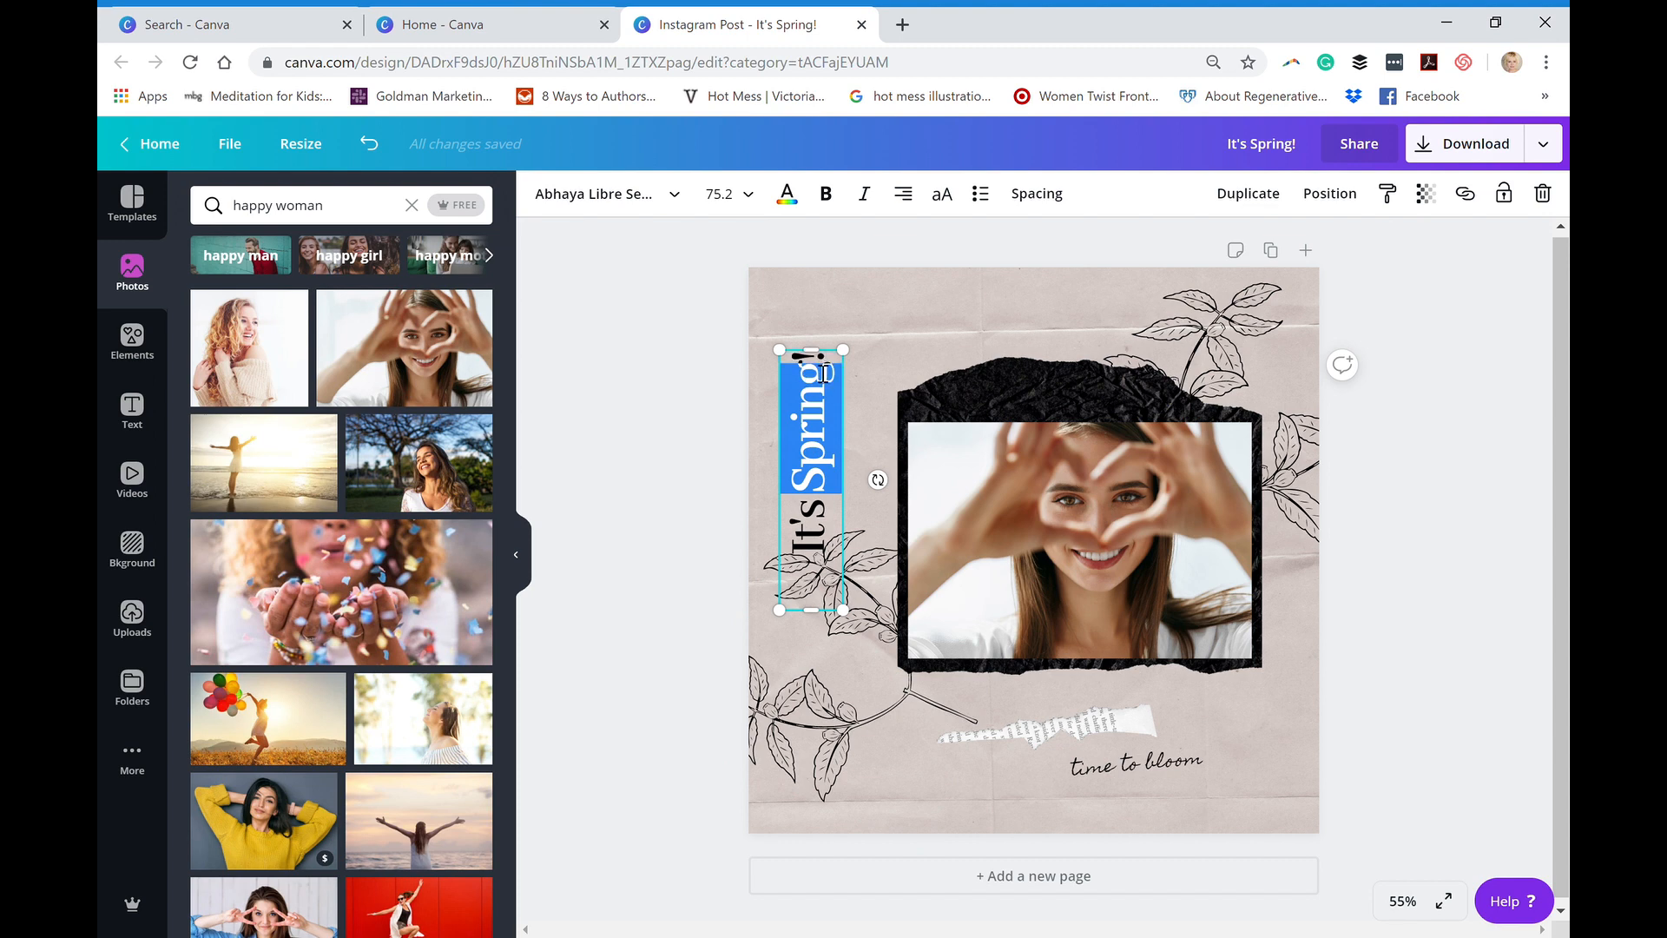
{"action": "type", "text": "Fall"}
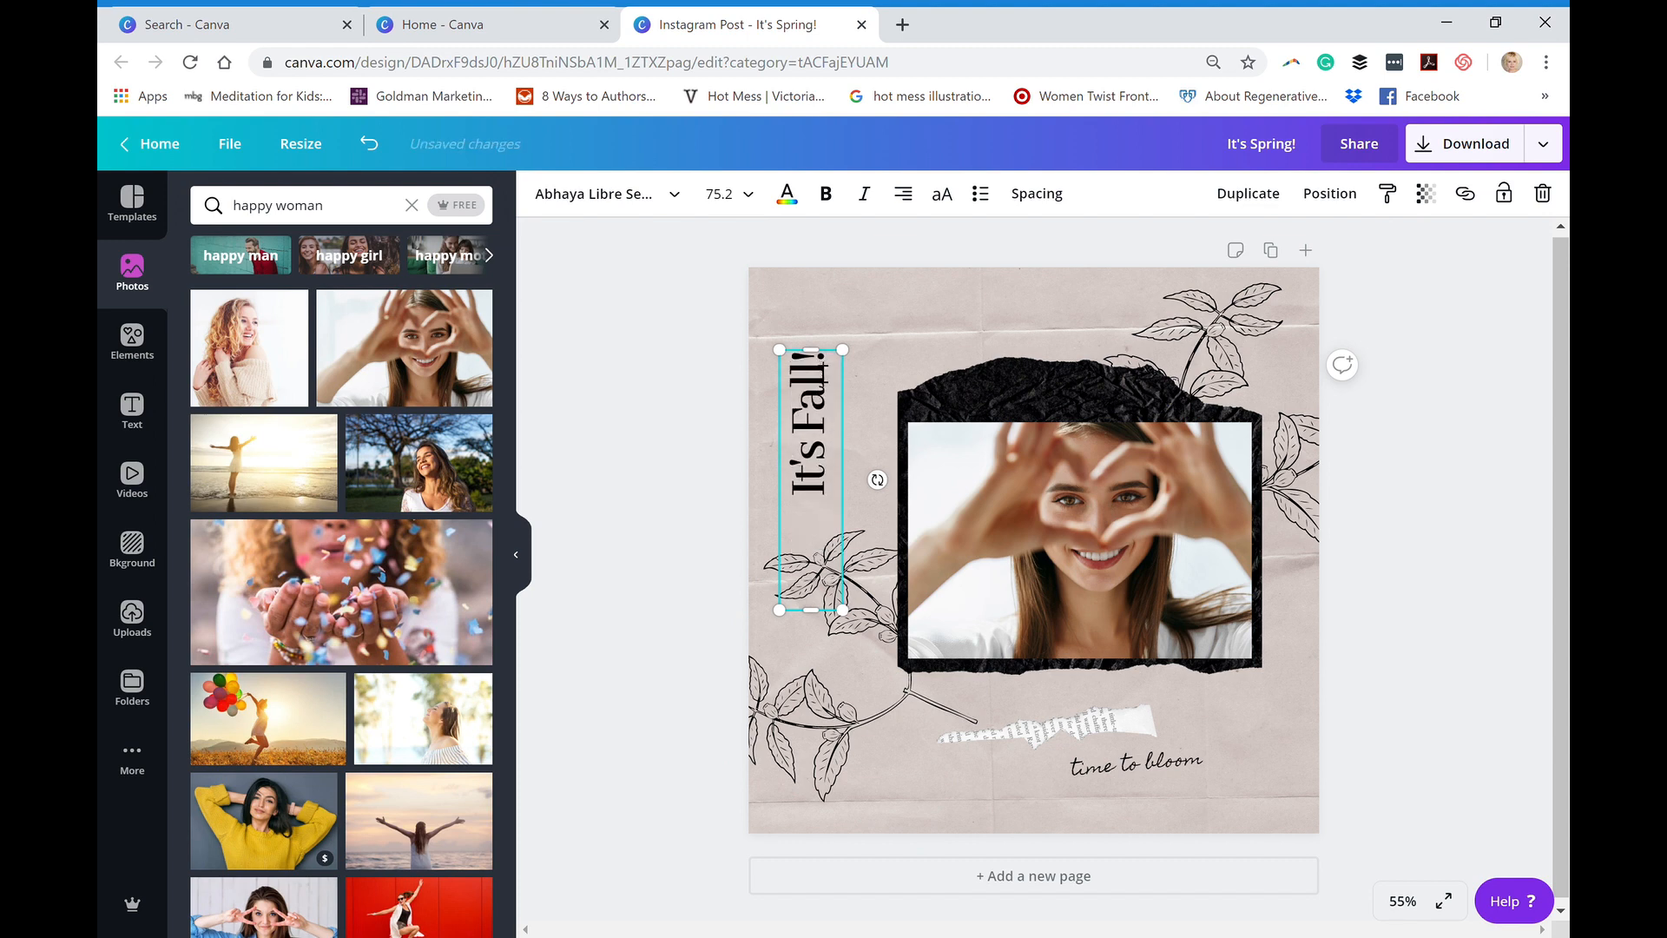
{"action": "left_click", "coordinate": [813, 436]}
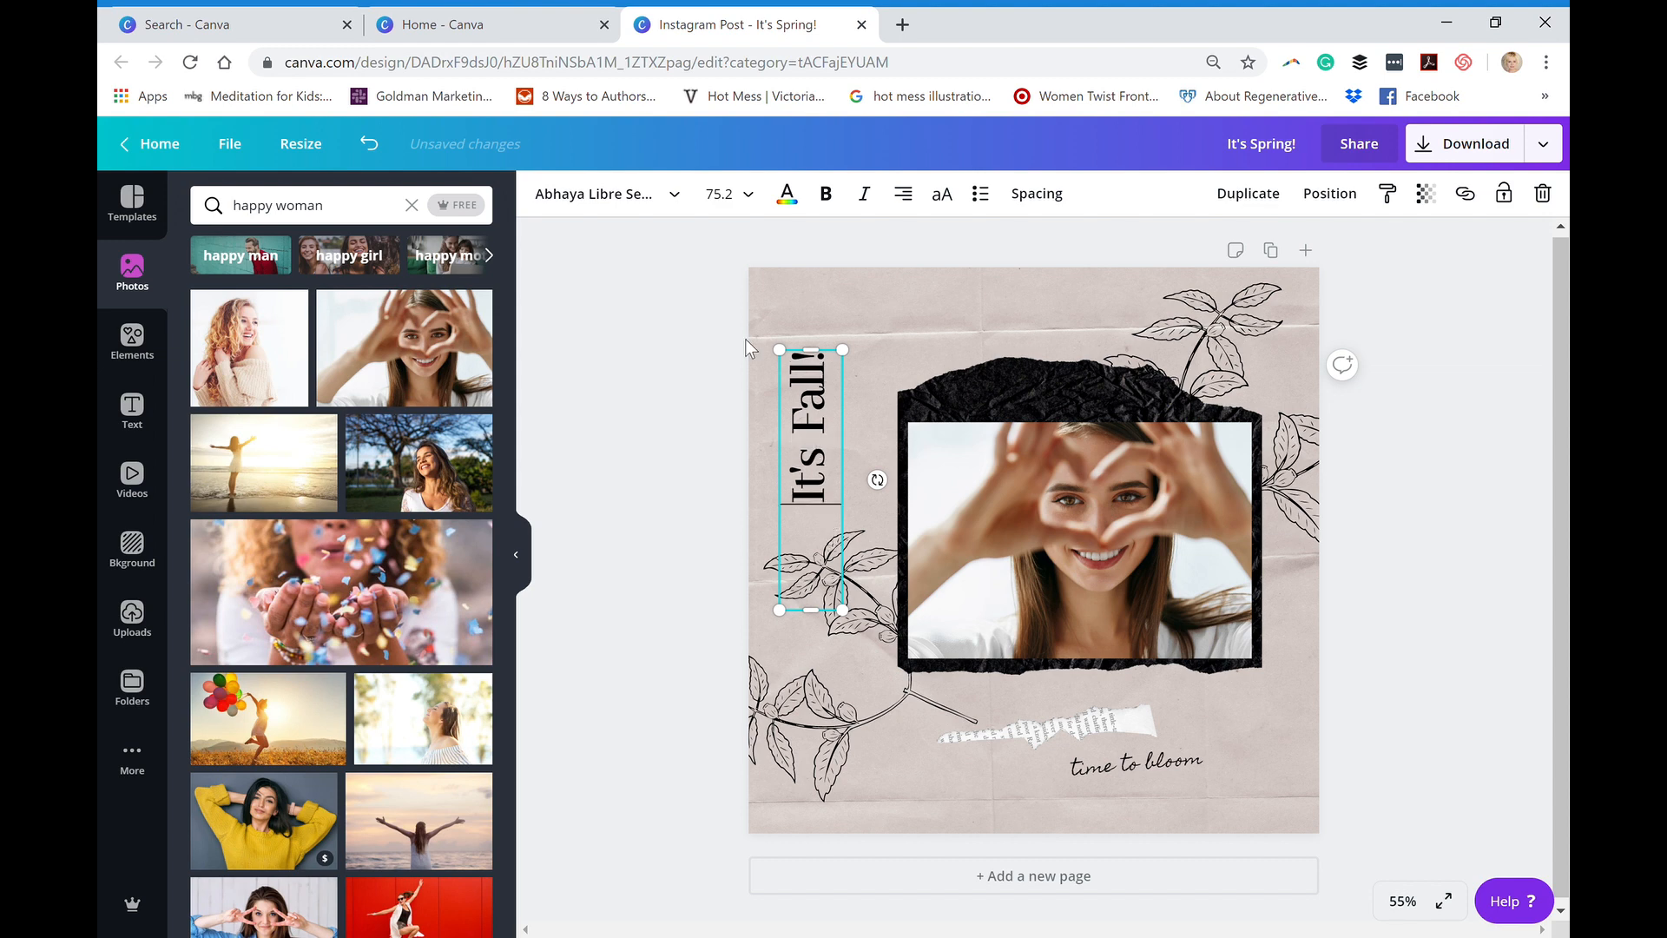
{"action": "left_click", "coordinate": [622, 219]}
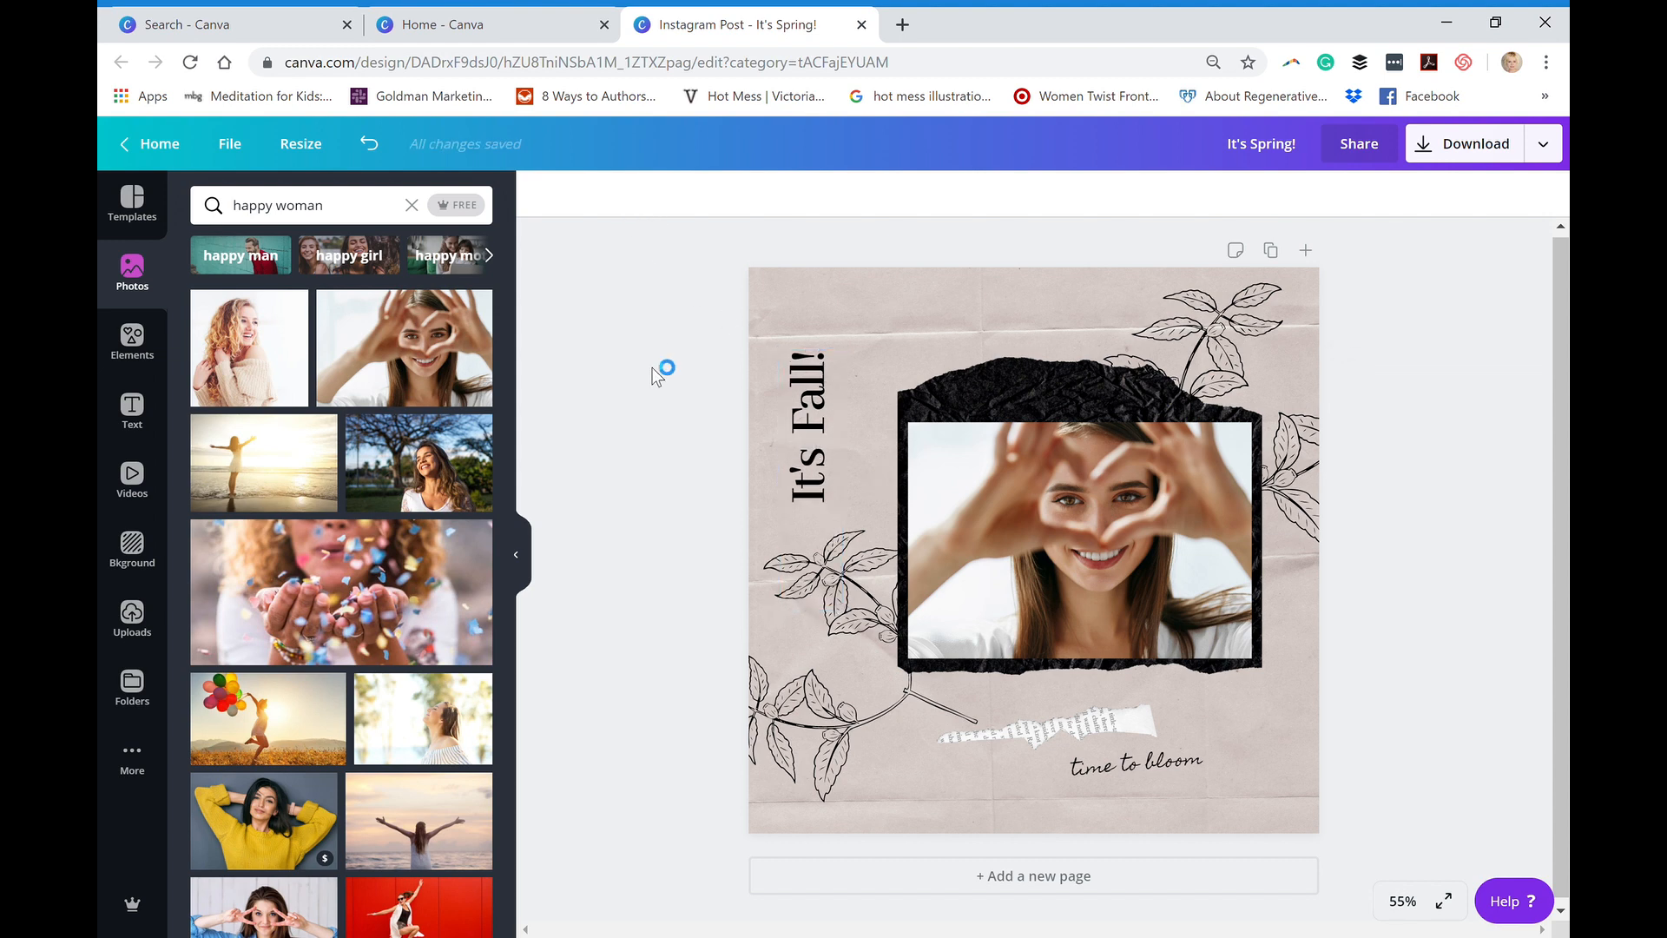
- Set the font of the "It's Fall!" heading to the brand font Arial Rounded MT Bold
{"action": "left_click", "coordinate": [811, 406]}
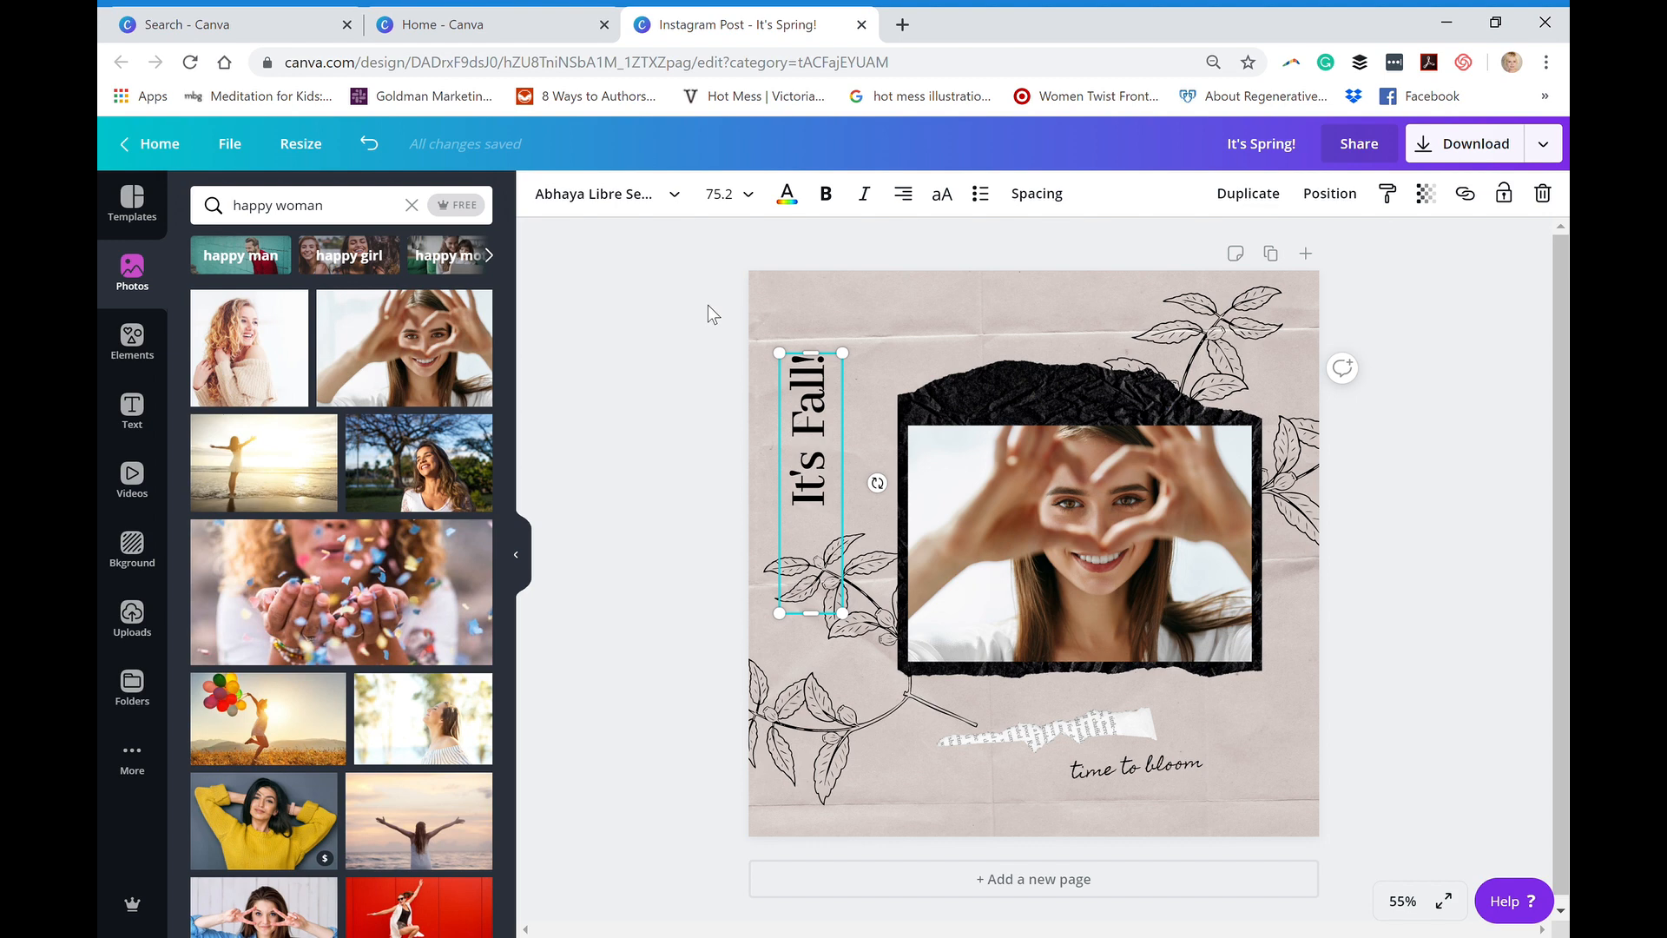
{"action": "left_click", "coordinate": [662, 208]}
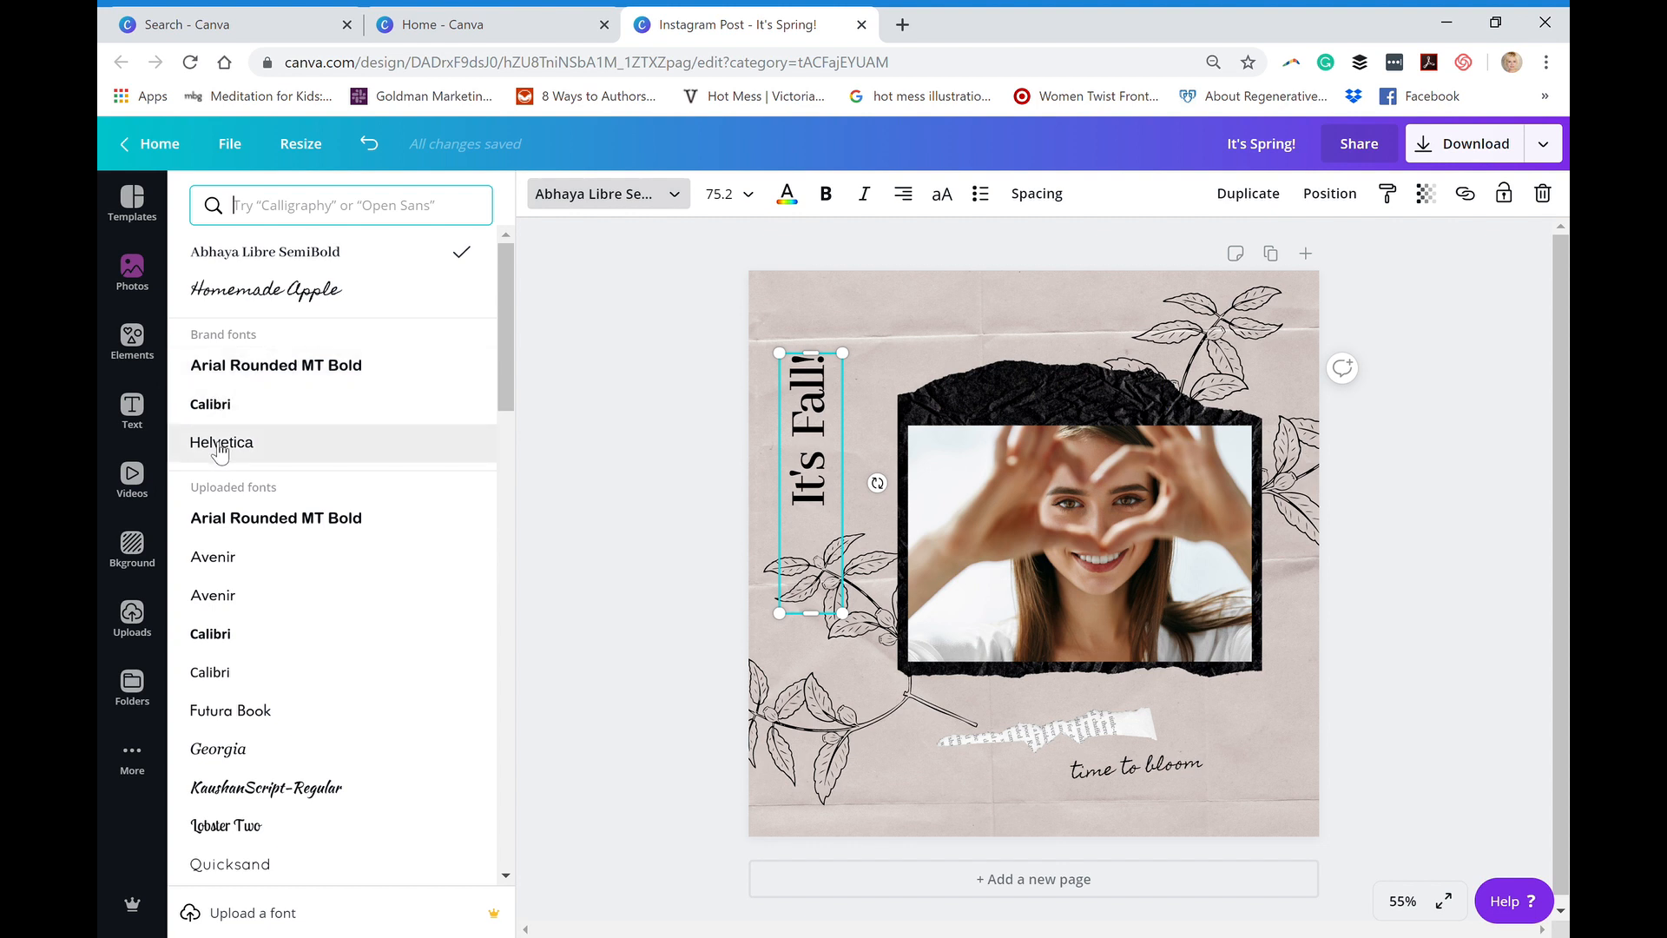
{"action": "left_click", "coordinate": [230, 372]}
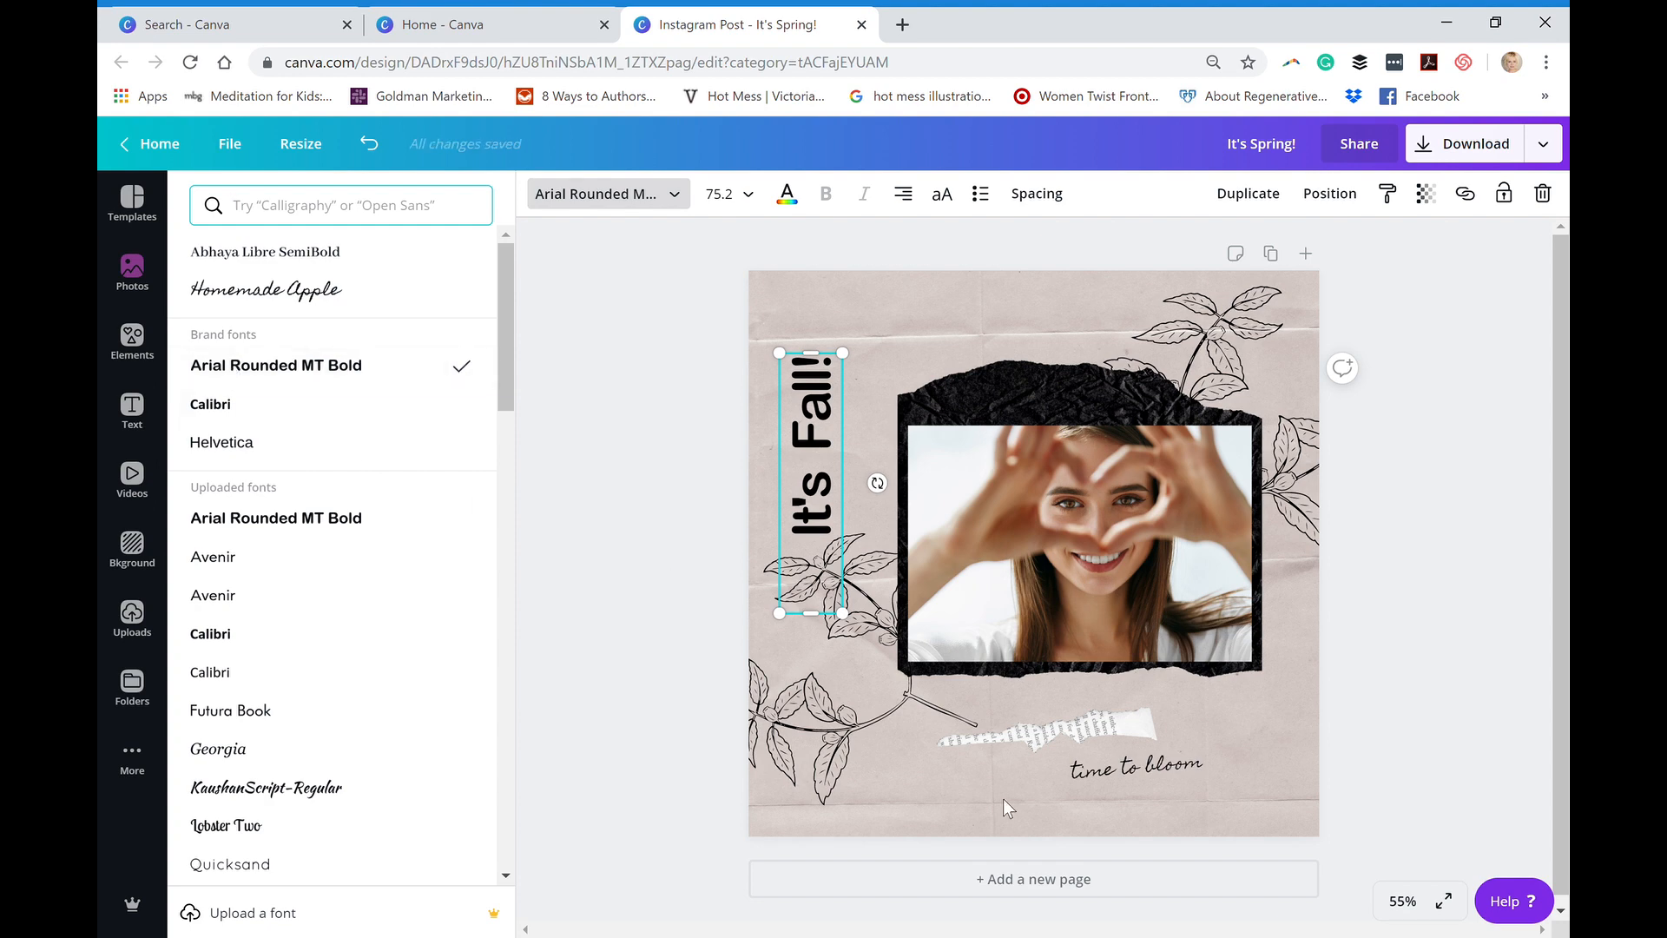
- Replace the word "bloom" in the handwritten tagline with "slay" so it reads "time to slay"
{"action": "left_click", "coordinate": [1085, 771]}
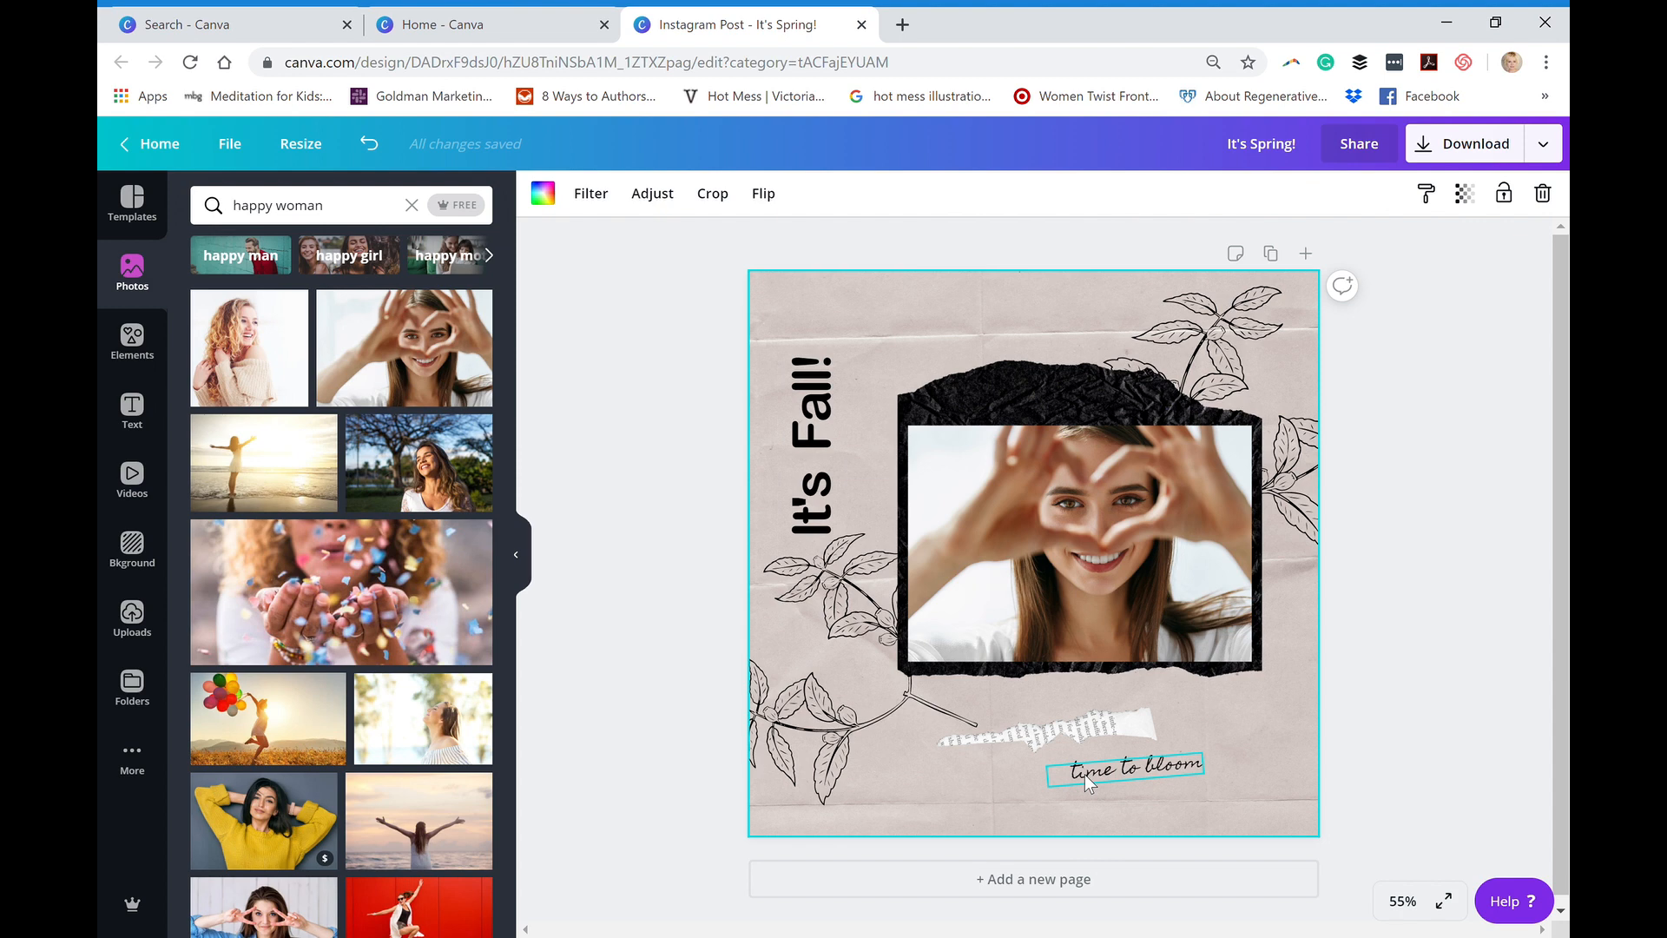
{"action": "left_click", "coordinate": [1085, 774]}
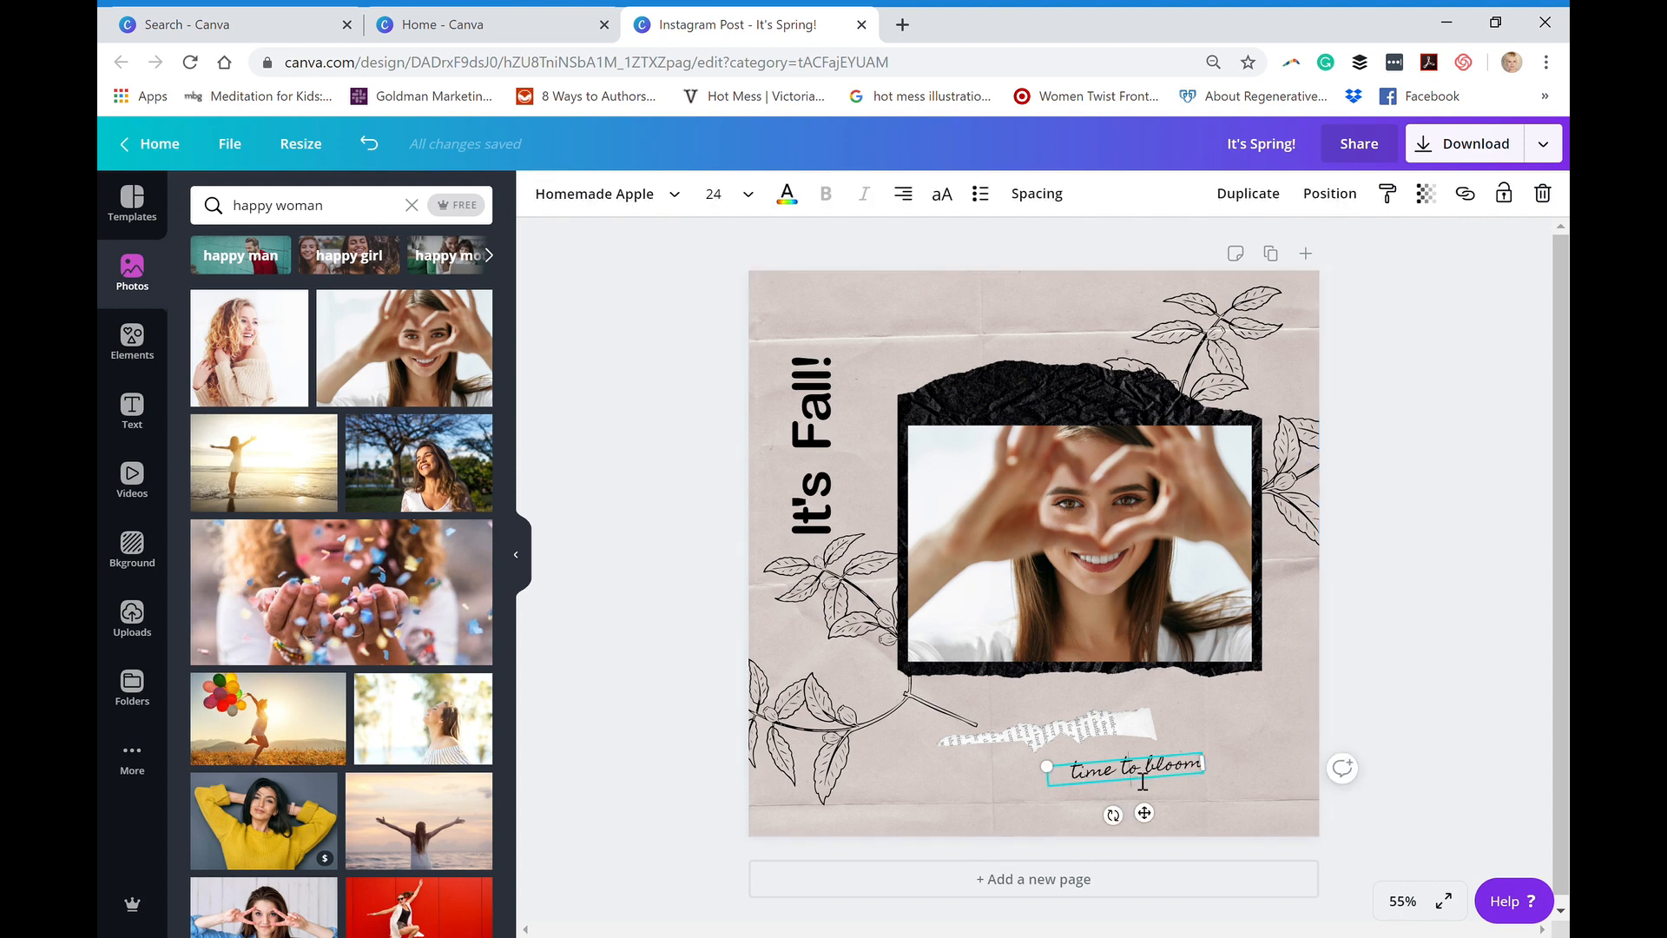
{"action": "left_click_drag", "start_coordinate": [1154, 781], "coordinate": [1193, 773]}
{"action": "key", "text": "BackSpace"}
{"action": "key", "text": "Delete"}
{"action": "type", "text": "slay"}
- Set the "time to slay" tagline to the brand font Helvetica at size 36
{"action": "left_click", "coordinate": [633, 203]}
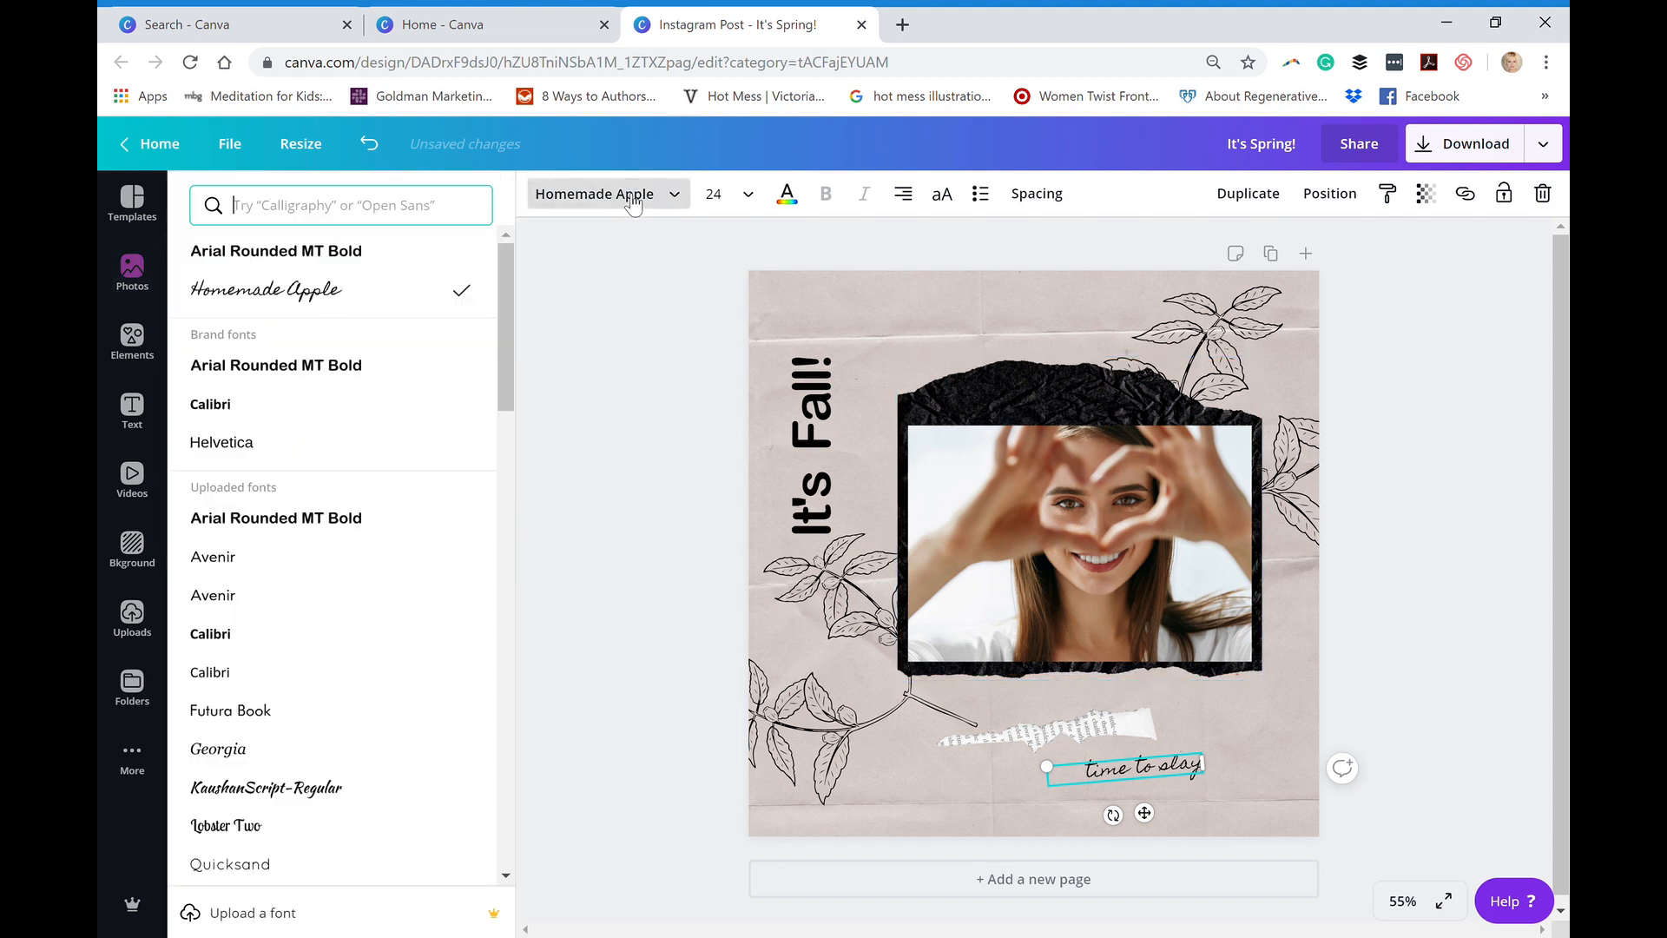
{"action": "left_click", "coordinate": [221, 442]}
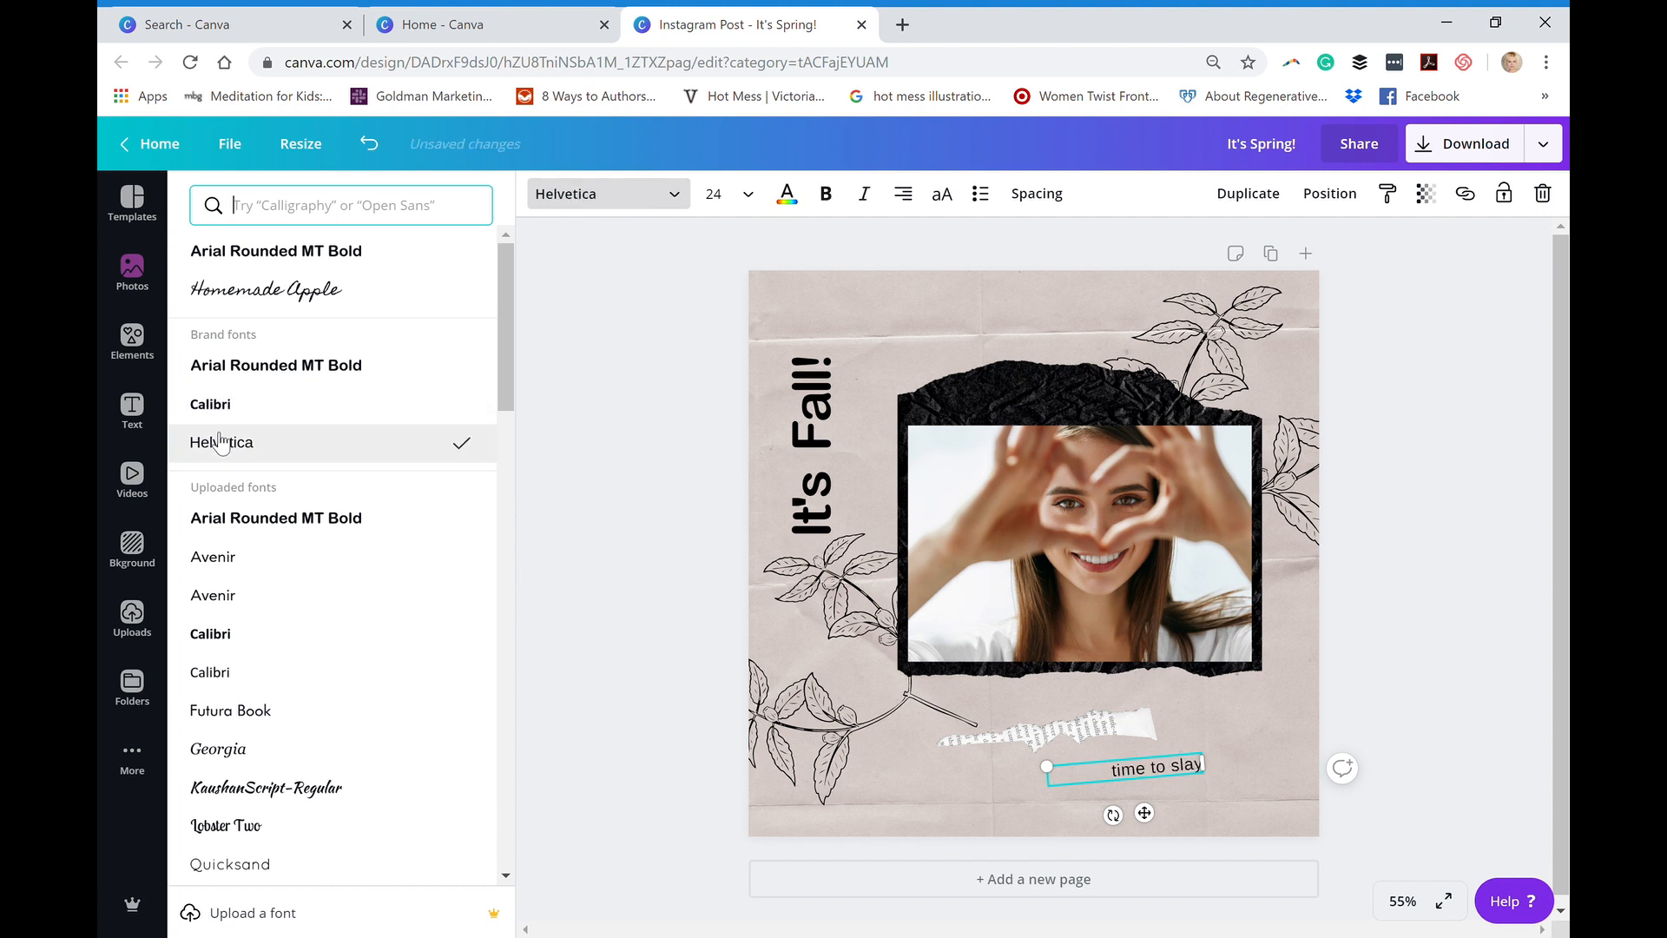
{"action": "left_click", "coordinate": [740, 203]}
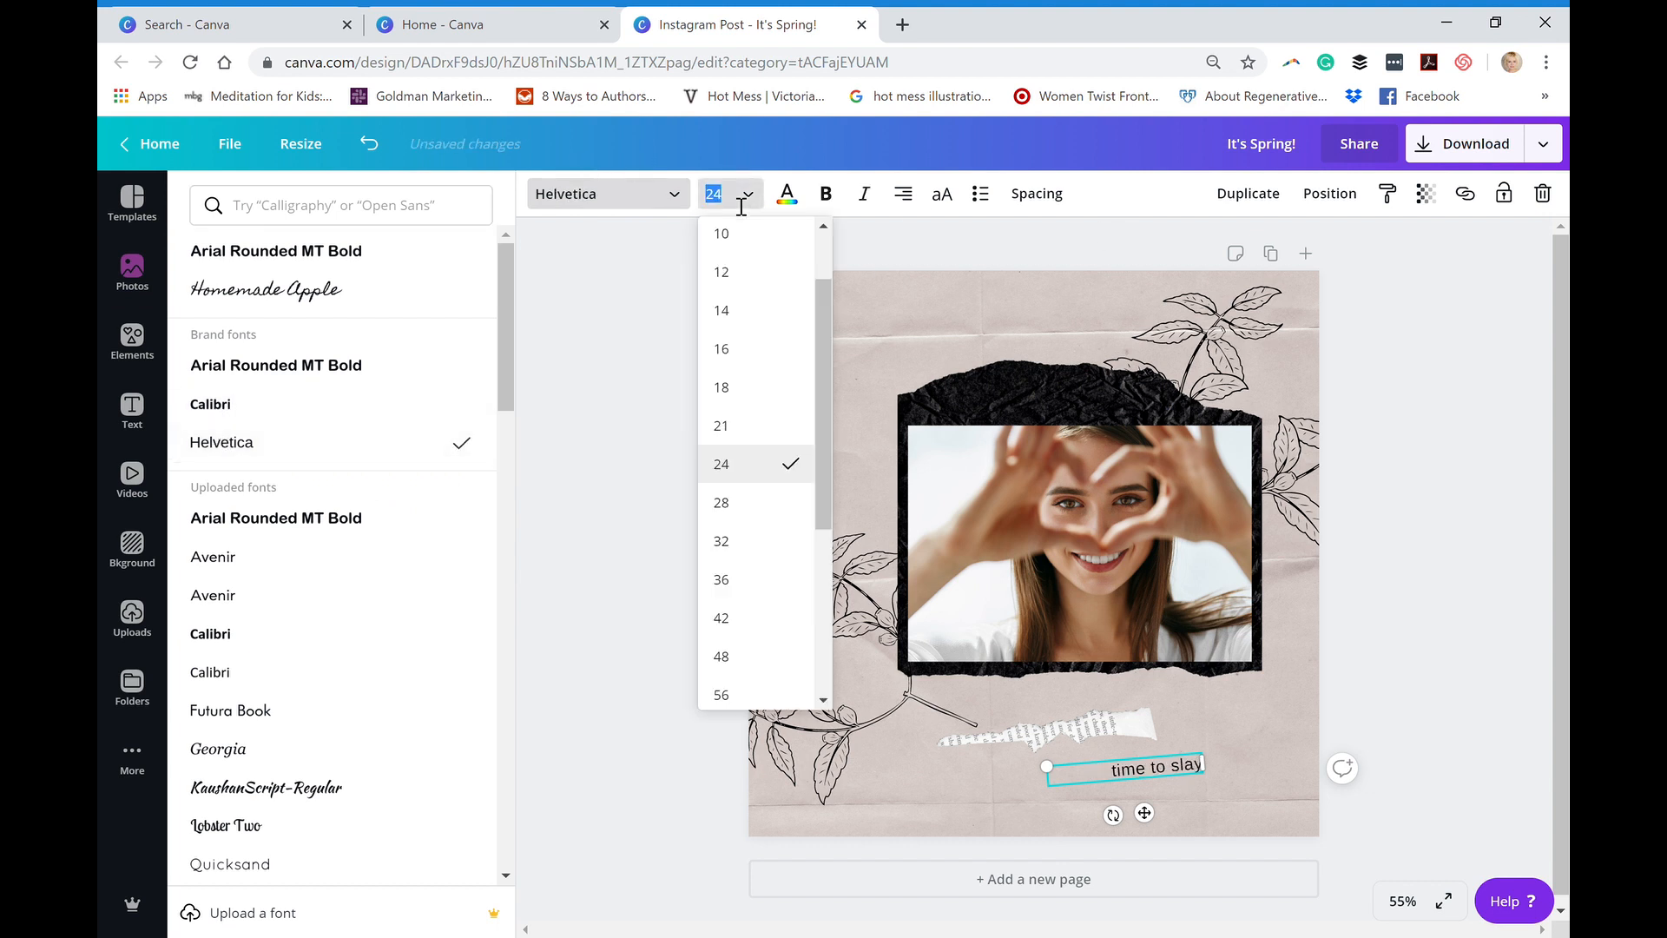
{"action": "left_click", "coordinate": [717, 574]}
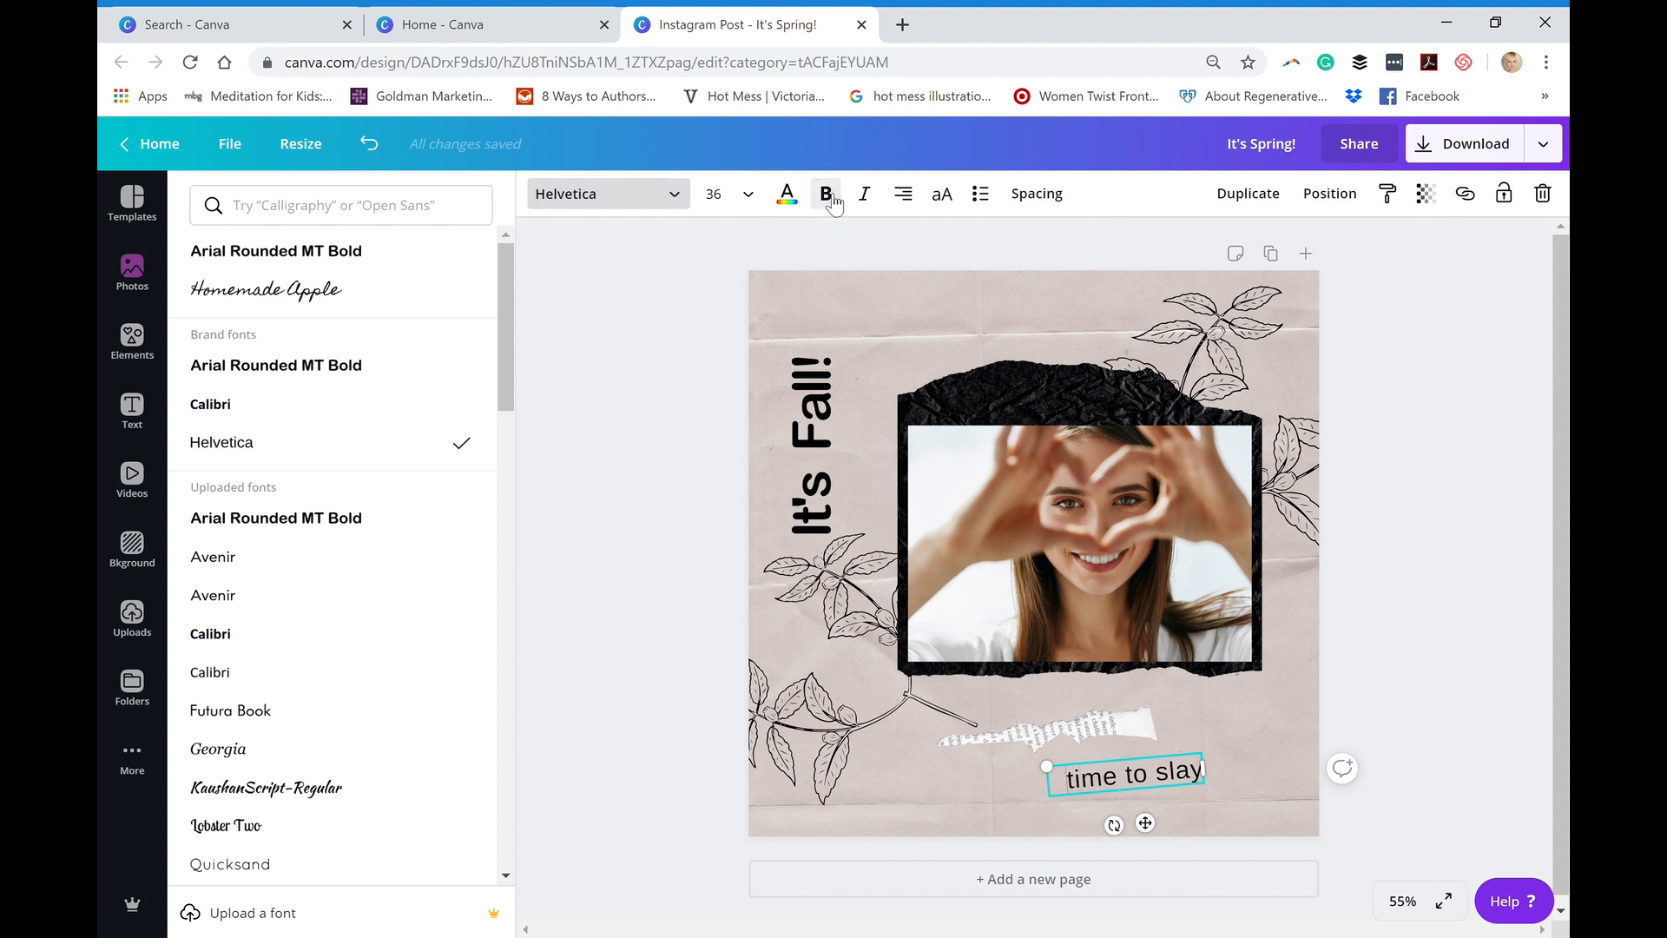
- Make the whole "time to slay" tagline bold and colour it magenta from the Well Business Tools-website brand palette
{"action": "left_click_drag", "start_coordinate": [1076, 793], "coordinate": [1213, 793]}
{"action": "key", "text": "shift+Right"}
{"action": "key", "text": "shift+Right"}
{"action": "key", "text": "shift+Right"}
{"action": "key", "text": "shift+Right"}
{"action": "key", "text": "shift+Right"}
{"action": "key", "text": "shift+Right"}
{"action": "key", "text": "shift+Right"}
{"action": "key", "text": "shift+Right"}
{"action": "key", "text": "shift+Right"}
{"action": "key", "text": "shift+Right"}
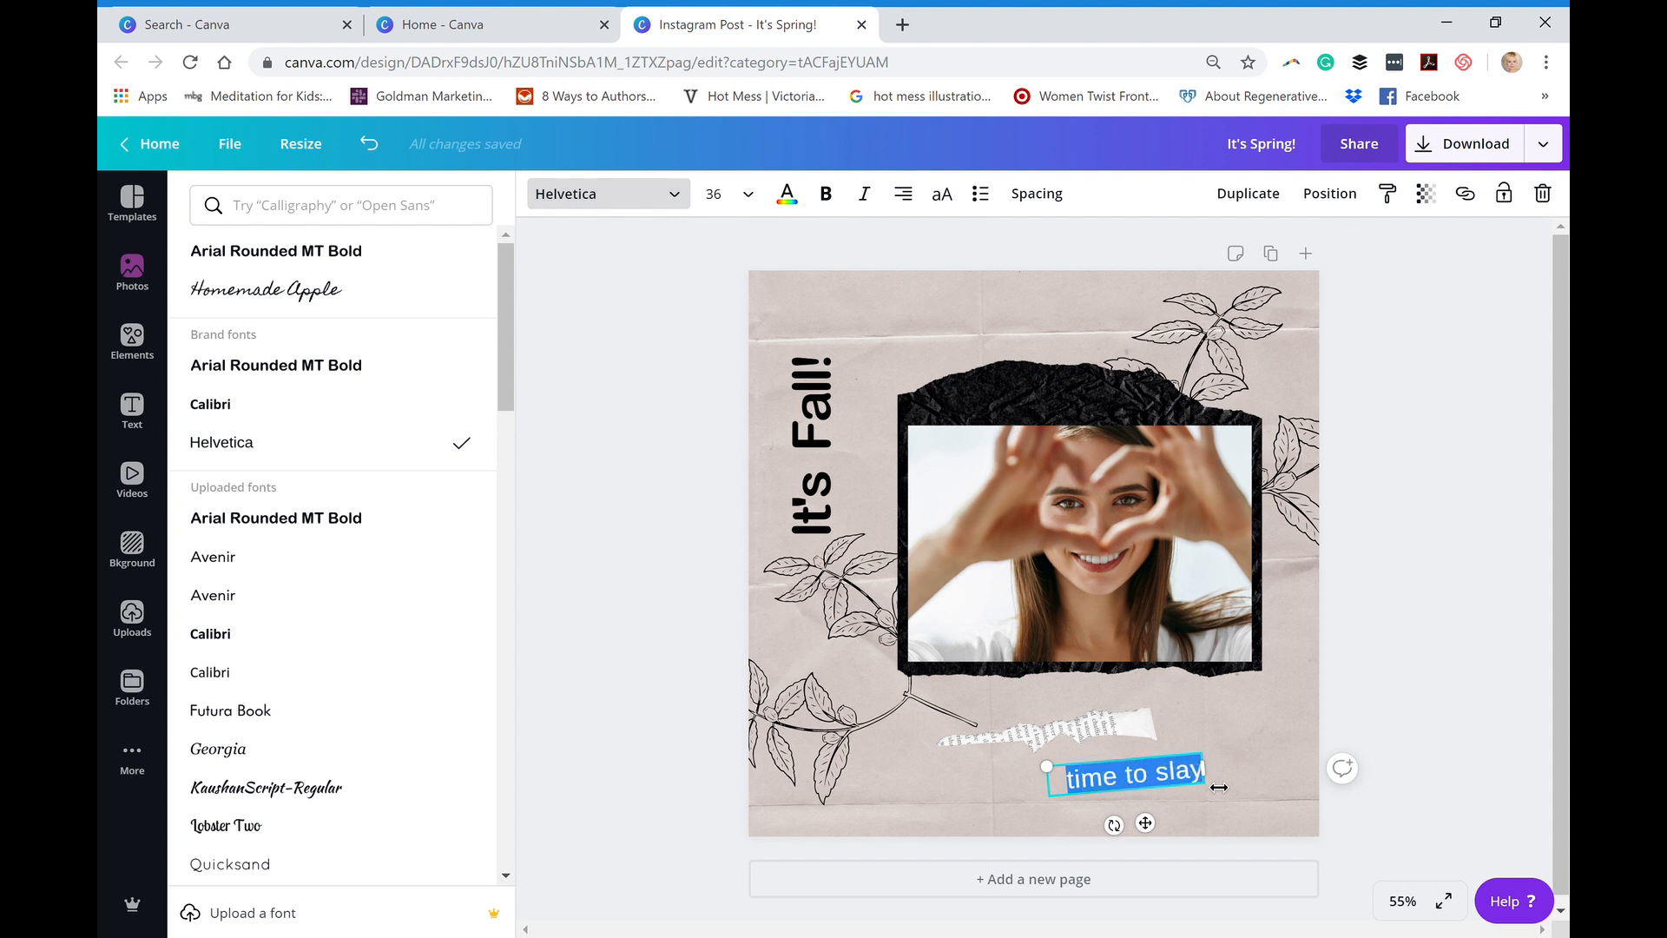
{"action": "left_click", "coordinate": [826, 192]}
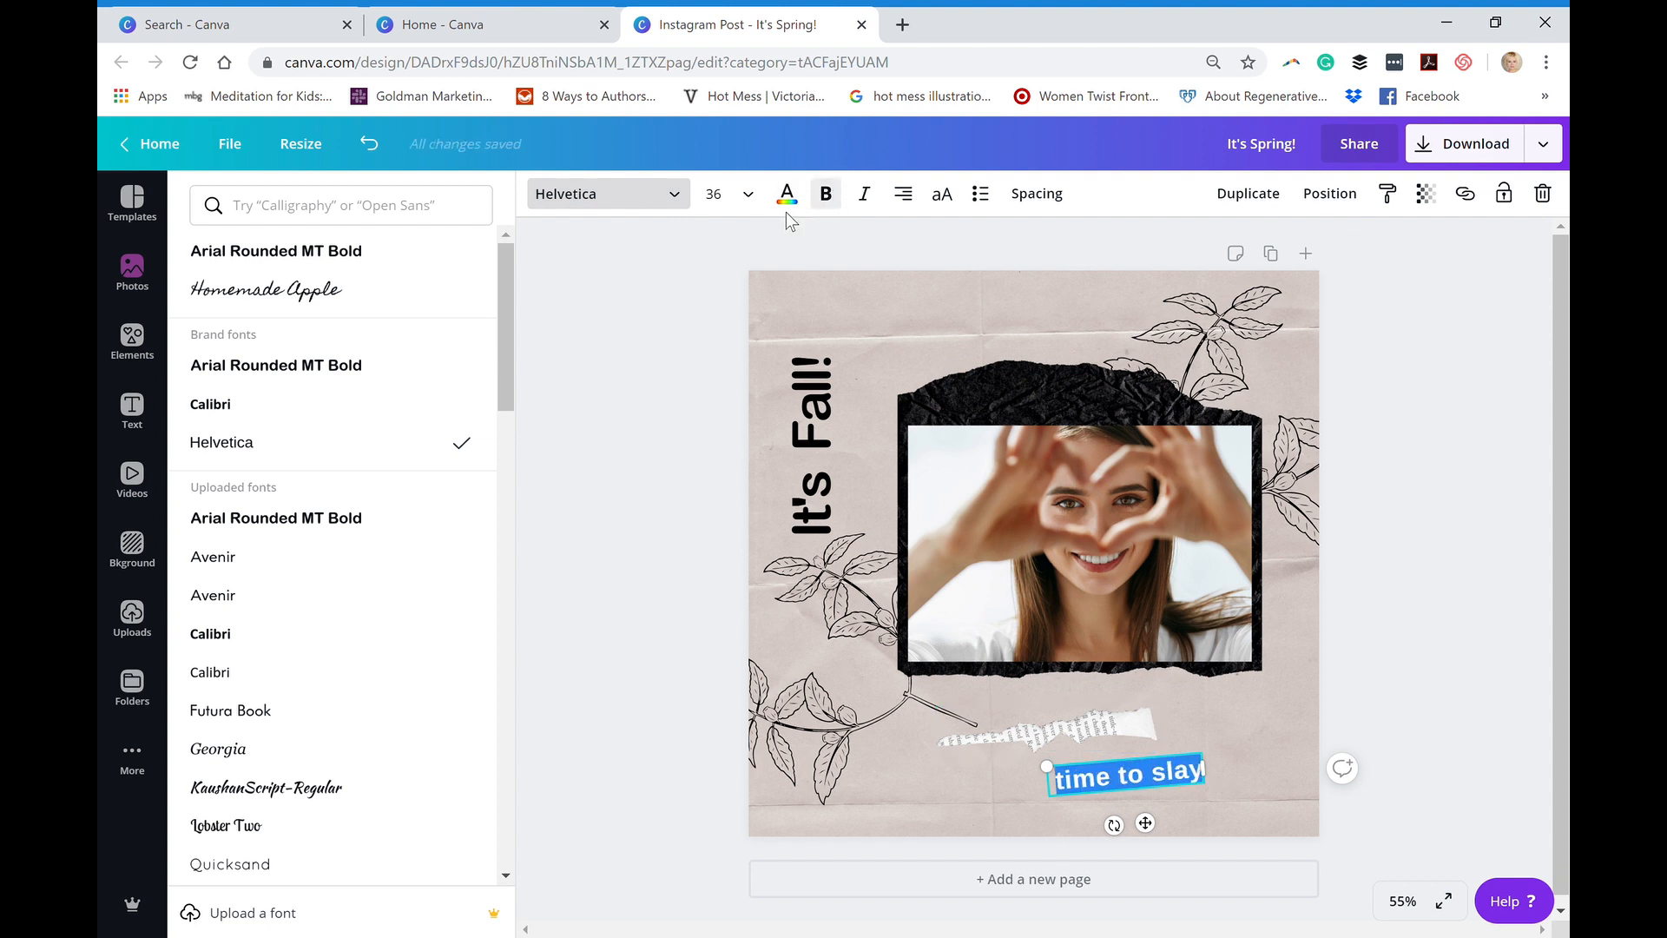
{"action": "left_click", "coordinate": [787, 196]}
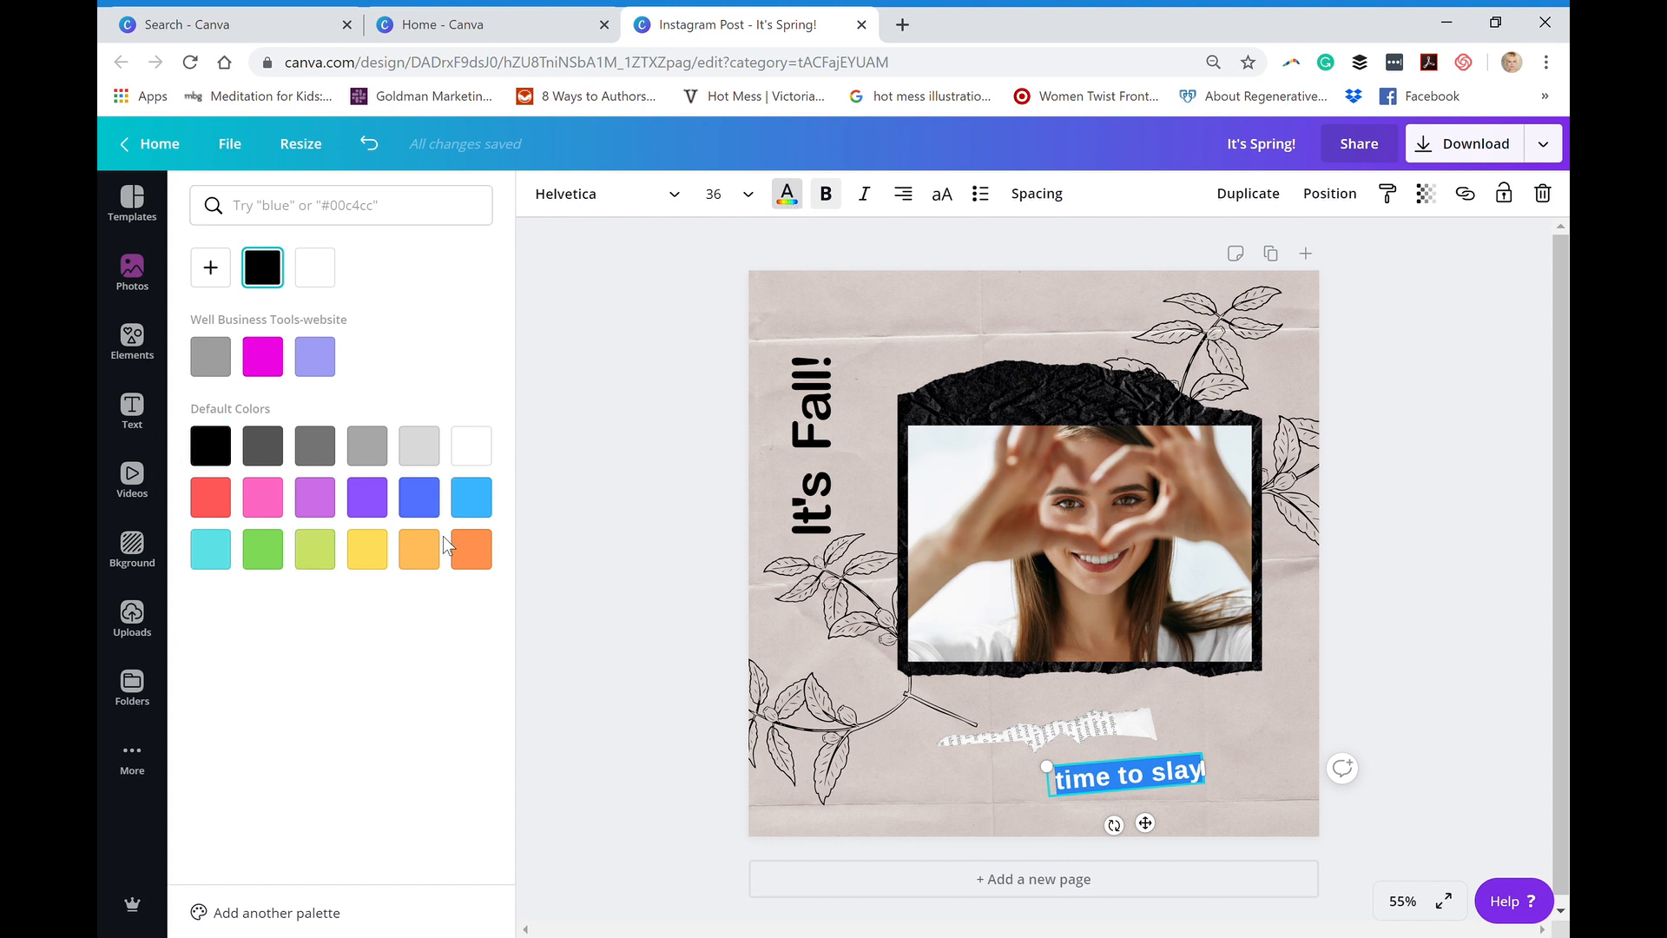
{"action": "left_click", "coordinate": [385, 442]}
{"action": "left_click", "coordinate": [263, 357]}
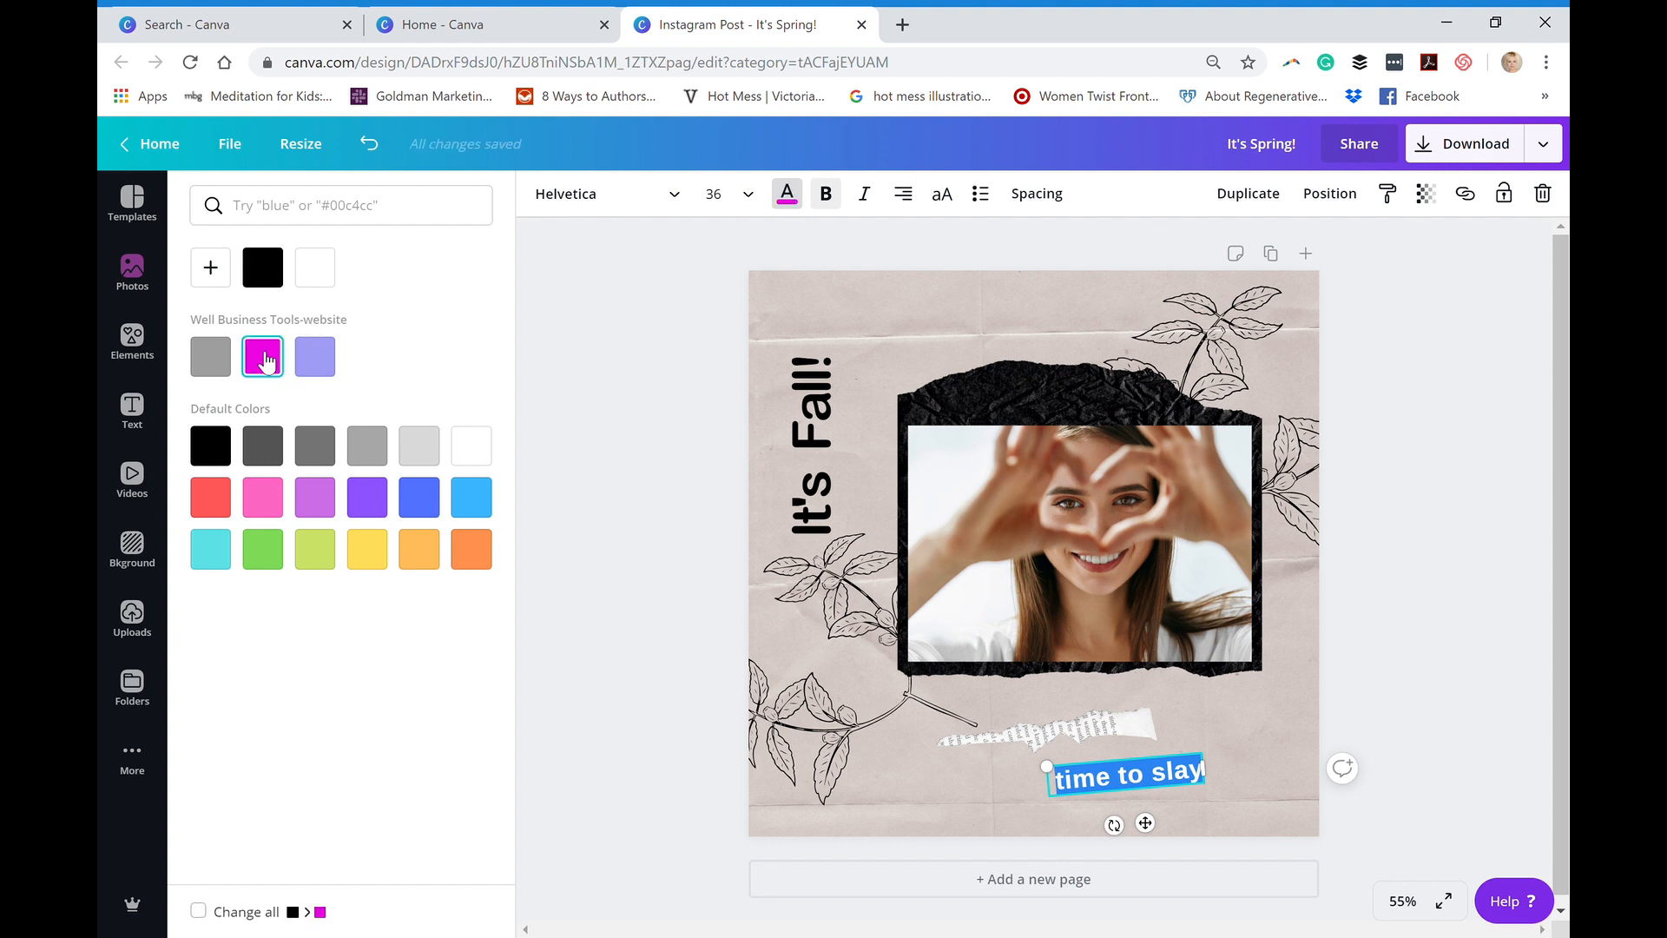
- Try a duplicate of the lower-left leaf branch over the top of the photo, and delete that copy
{"action": "left_click", "coordinate": [823, 728]}
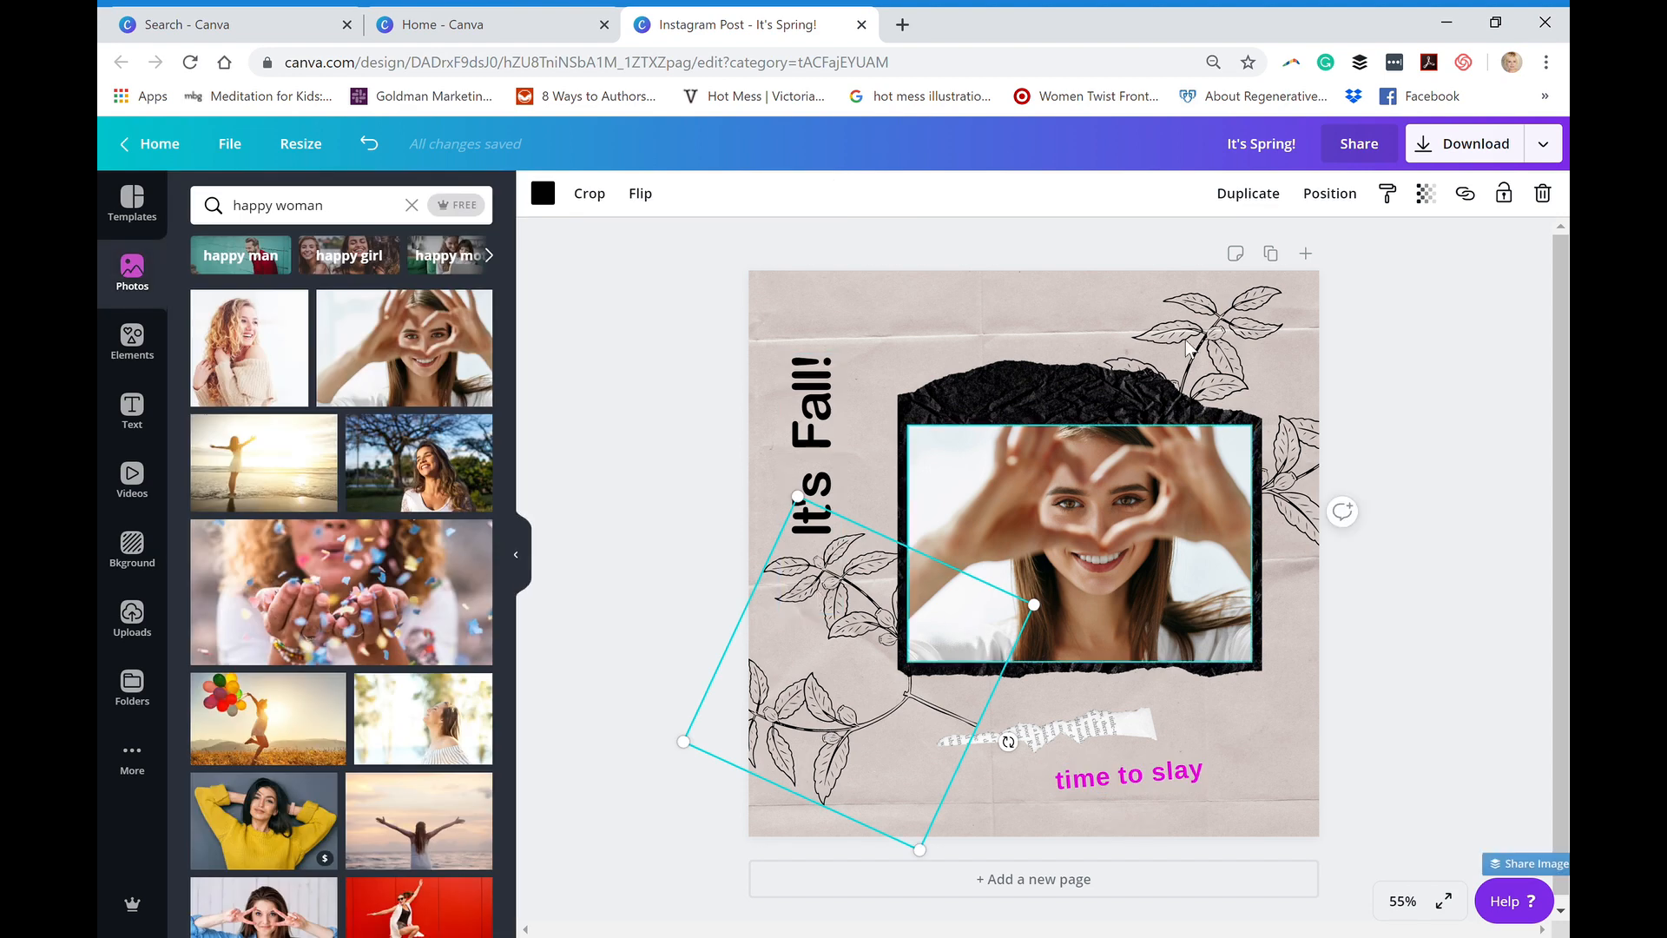
{"action": "left_click", "coordinate": [1263, 206]}
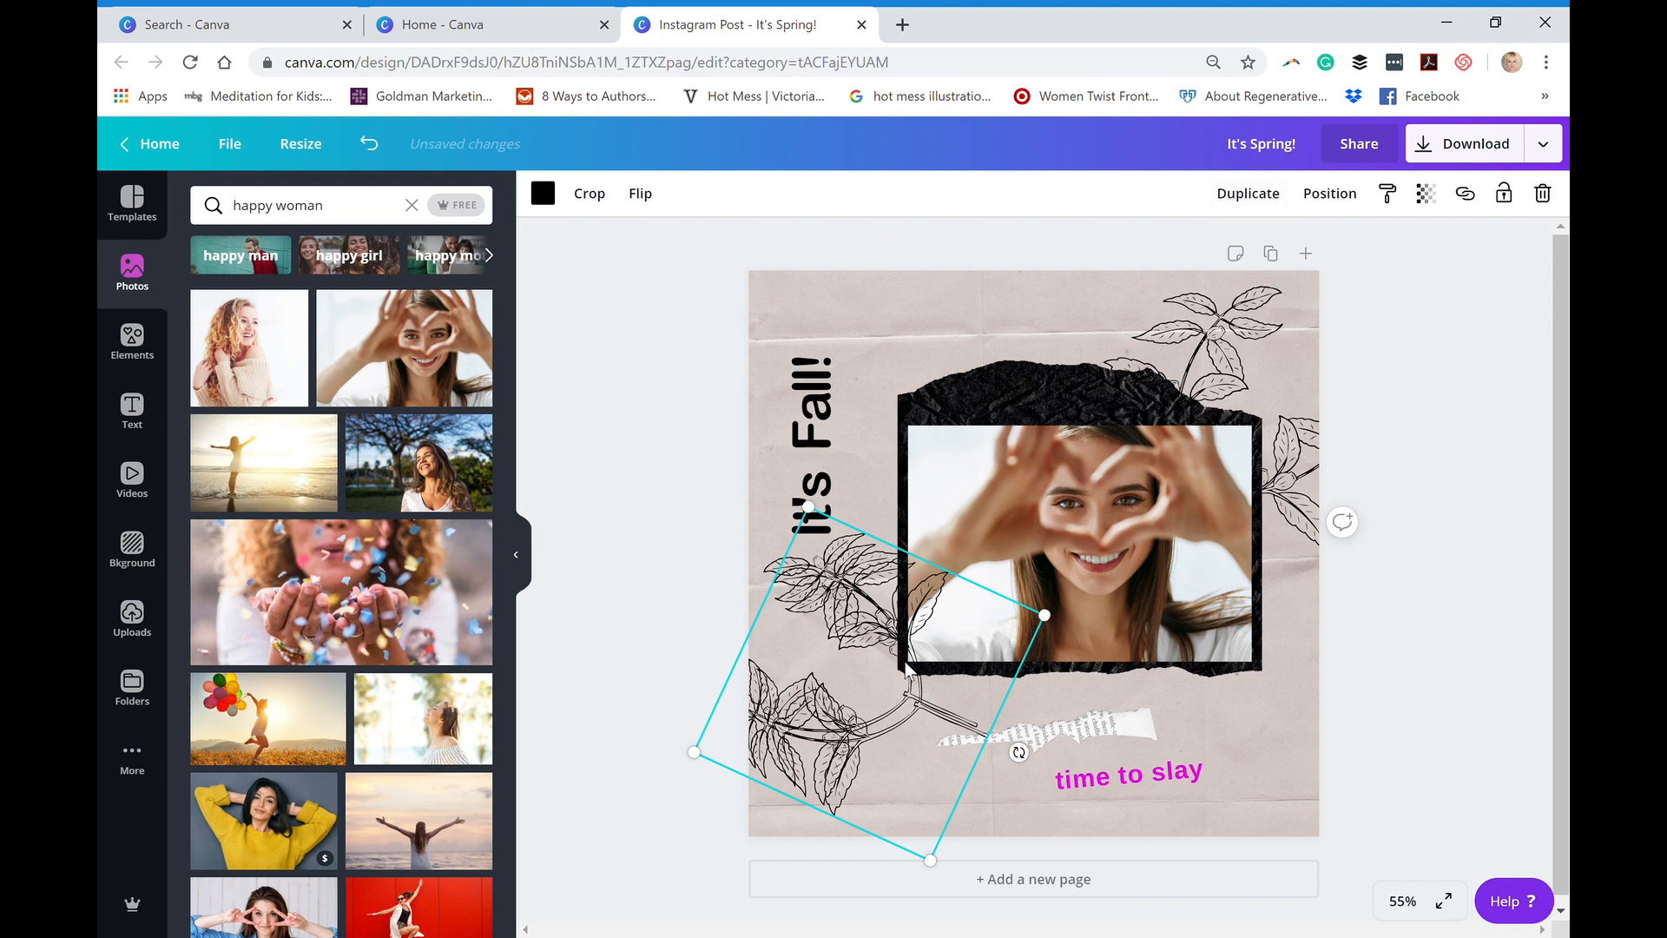
{"action": "left_click_drag", "start_coordinate": [894, 667], "coordinate": [1026, 395]}
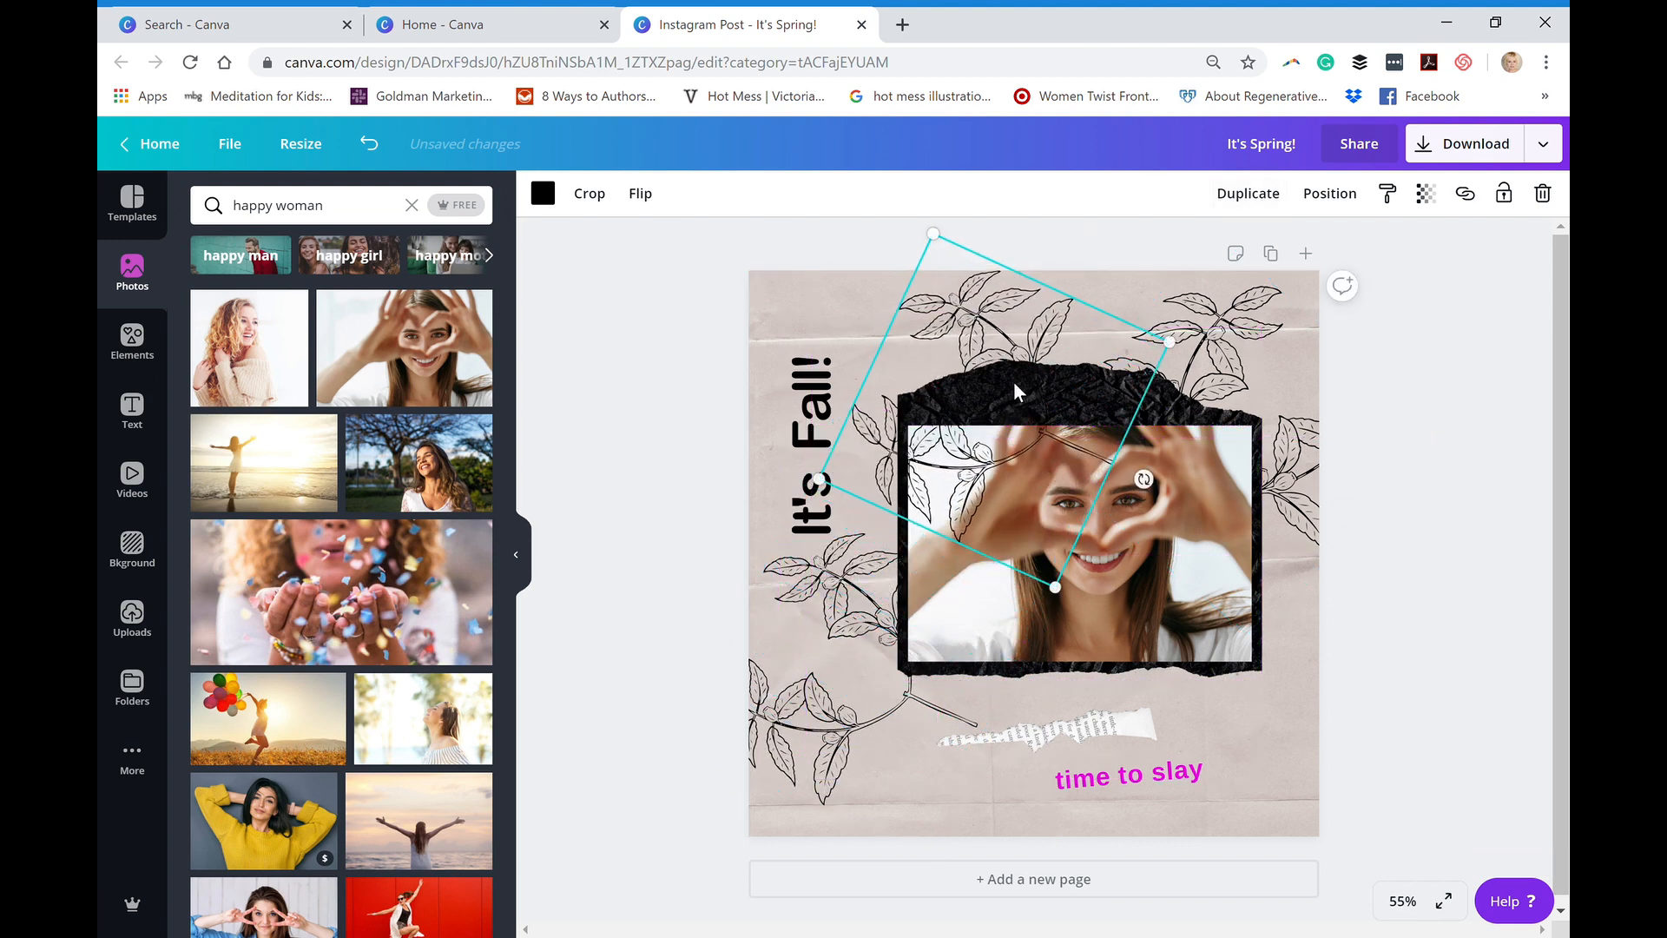
{"action": "key", "text": "Escape"}
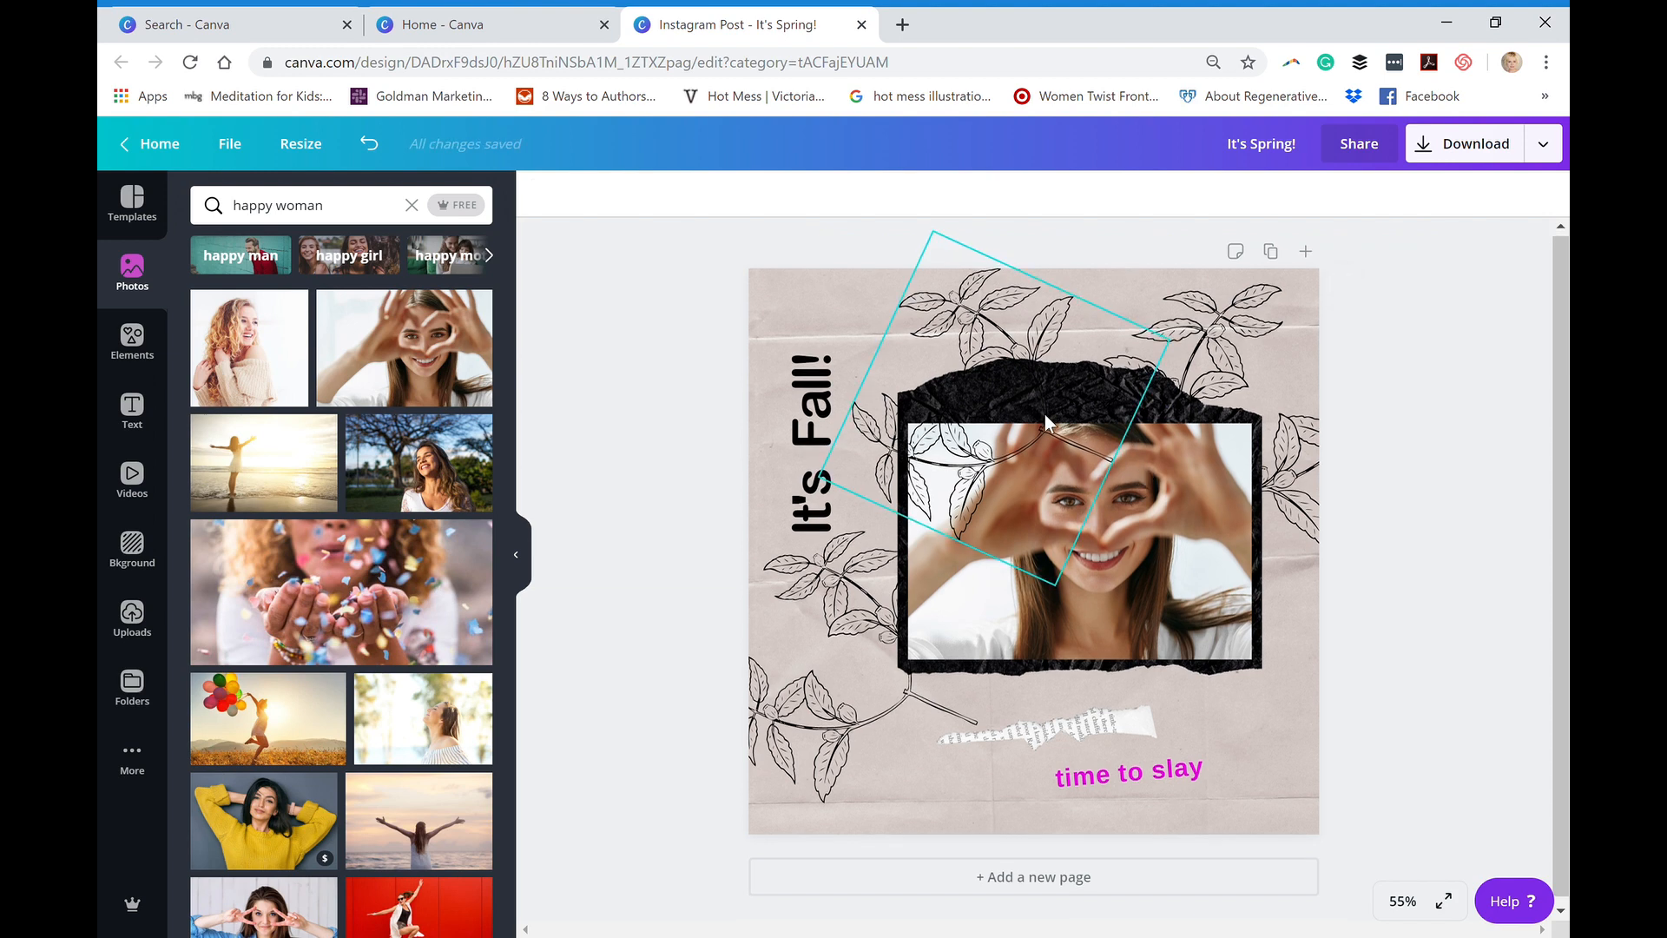
{"action": "left_click", "coordinate": [1045, 414]}
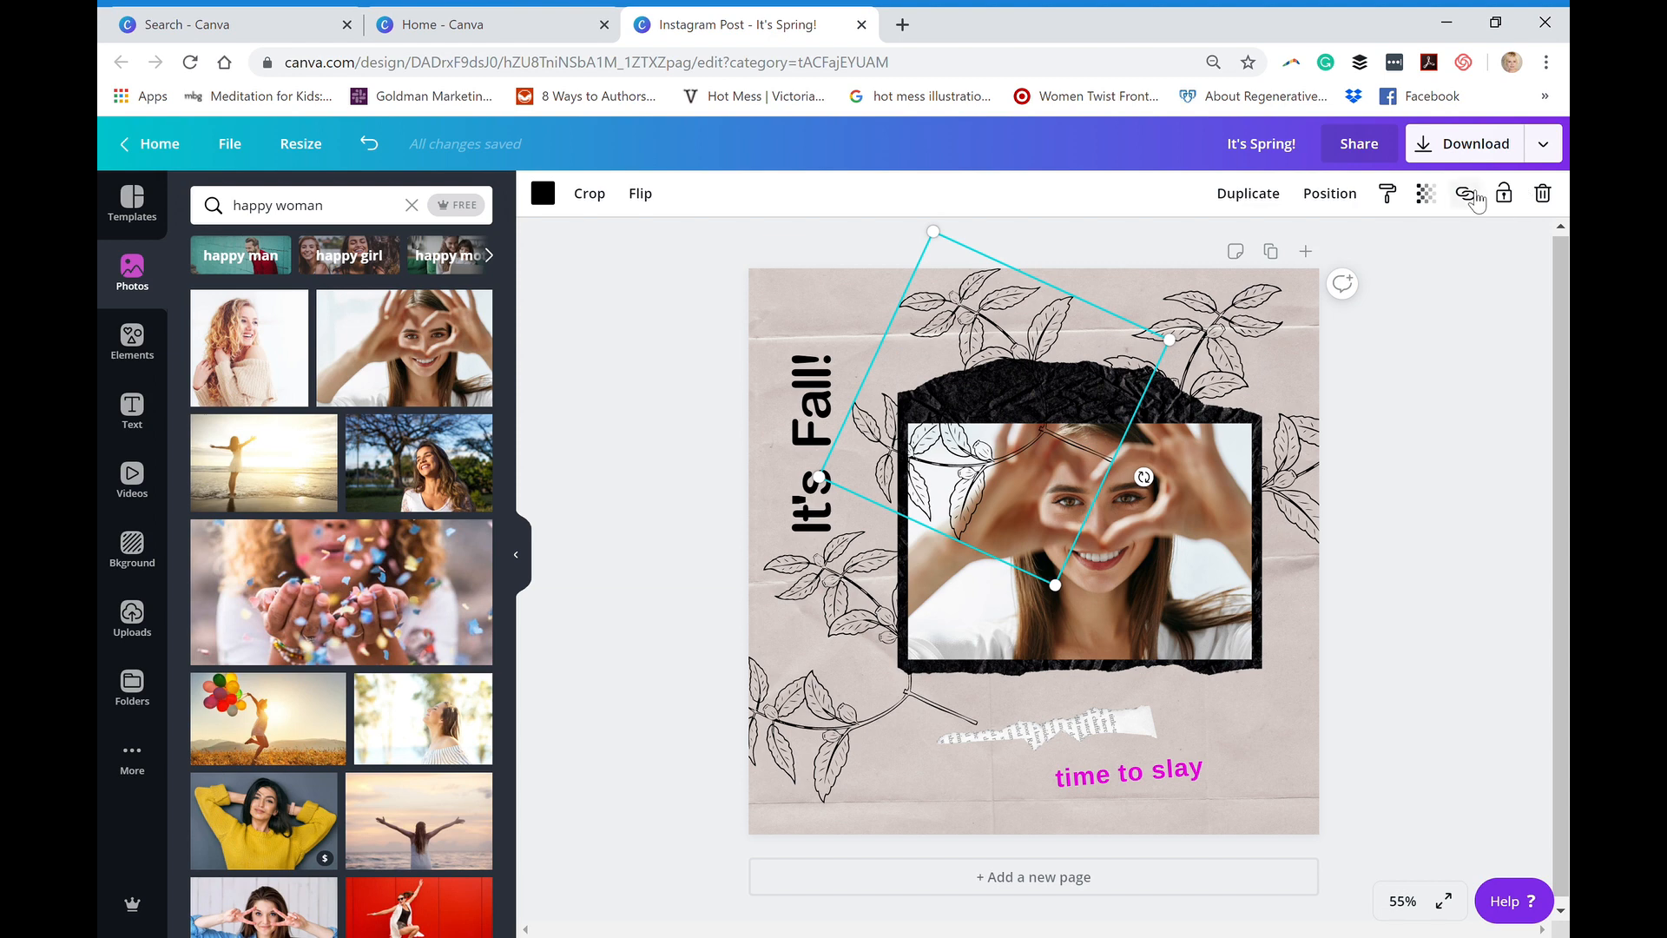
{"action": "left_click", "coordinate": [1542, 193]}
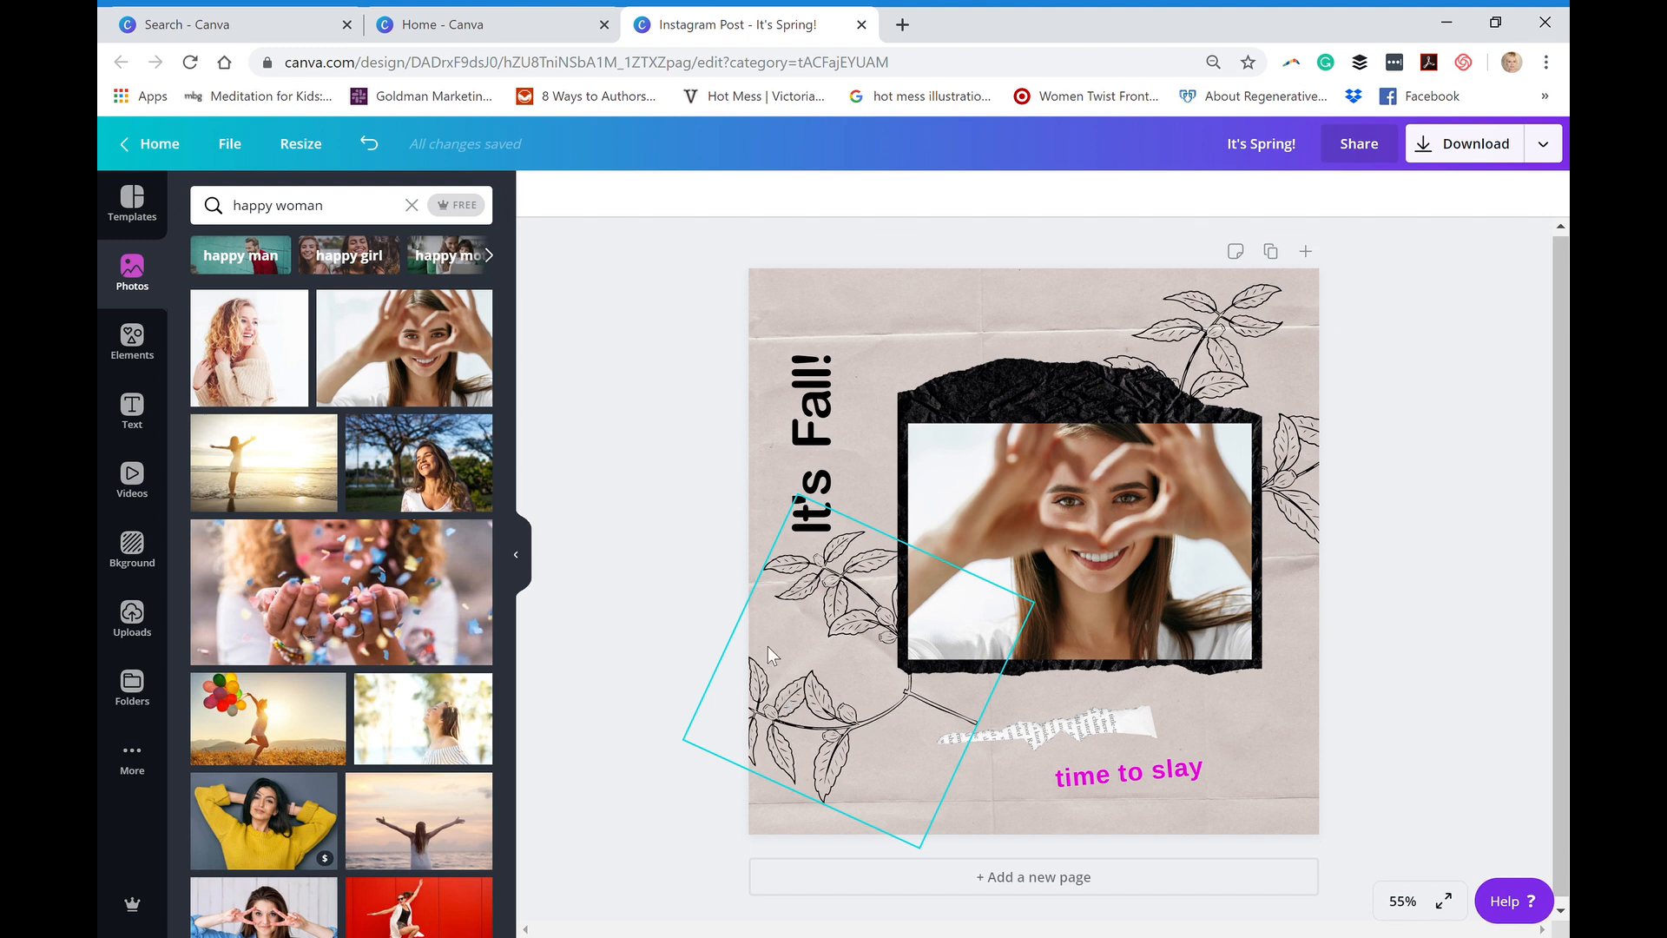
- Duplicate the lower-left leaf branch, move the copy over the photo's upper-left part and rotate it so its leaves point upward
{"action": "left_click", "coordinate": [857, 610]}
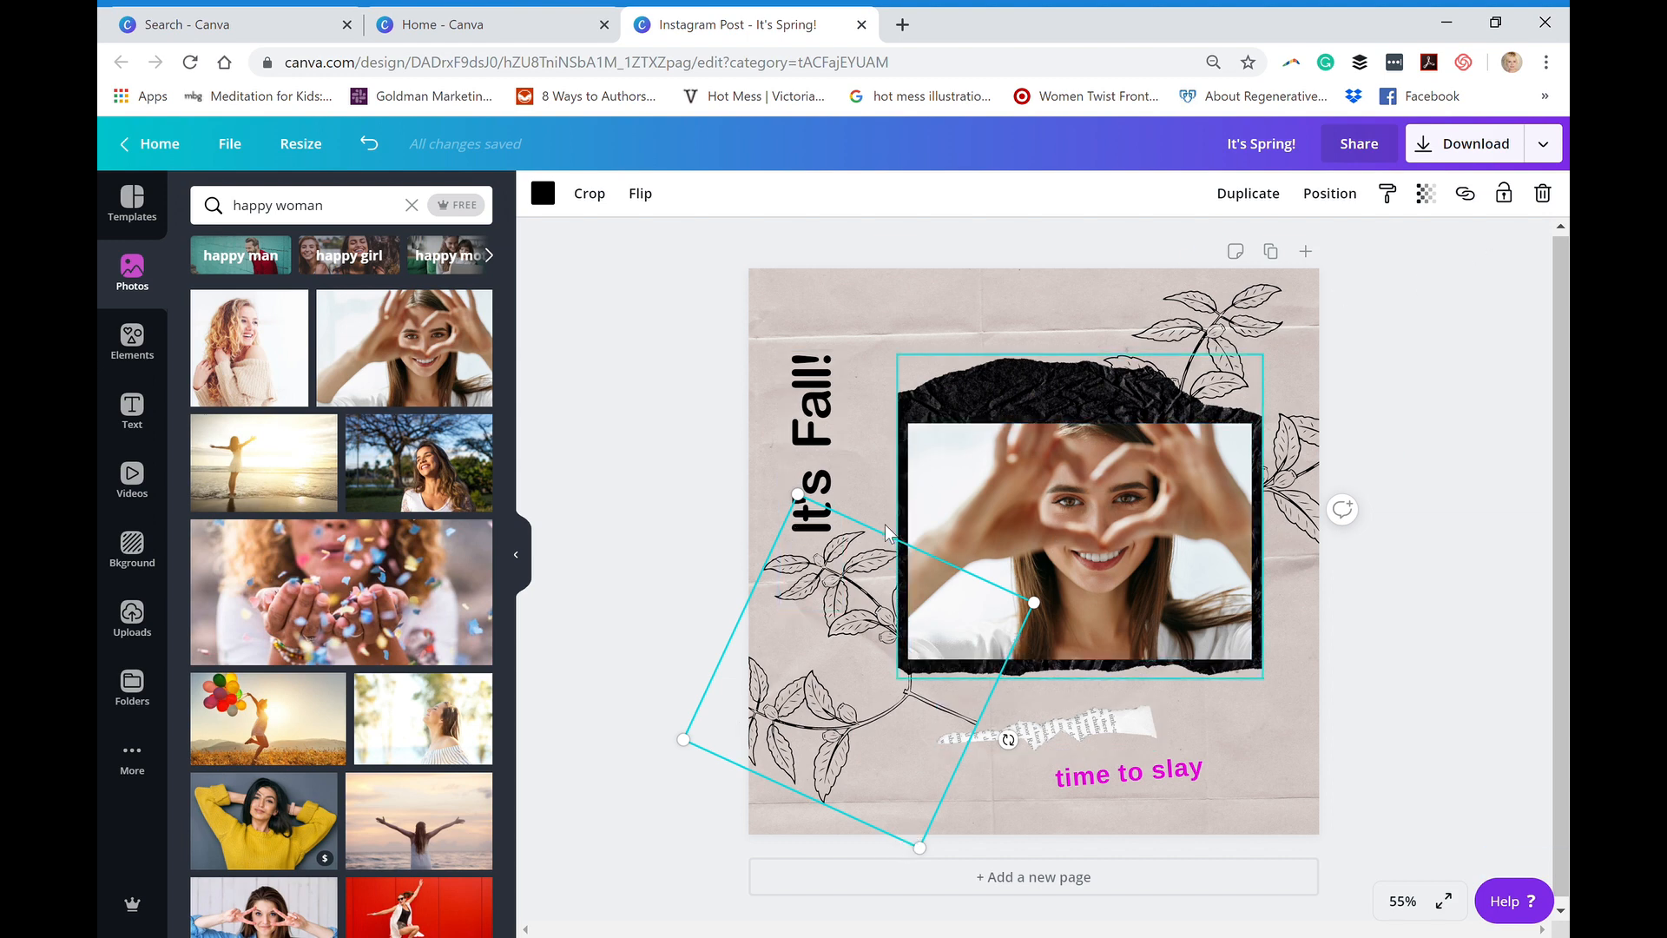
{"action": "left_click", "coordinate": [1240, 209]}
{"action": "left_click_drag", "start_coordinate": [909, 681], "coordinate": [1013, 394]}
{"action": "left_click_drag", "start_coordinate": [1120, 466], "coordinate": [990, 574]}
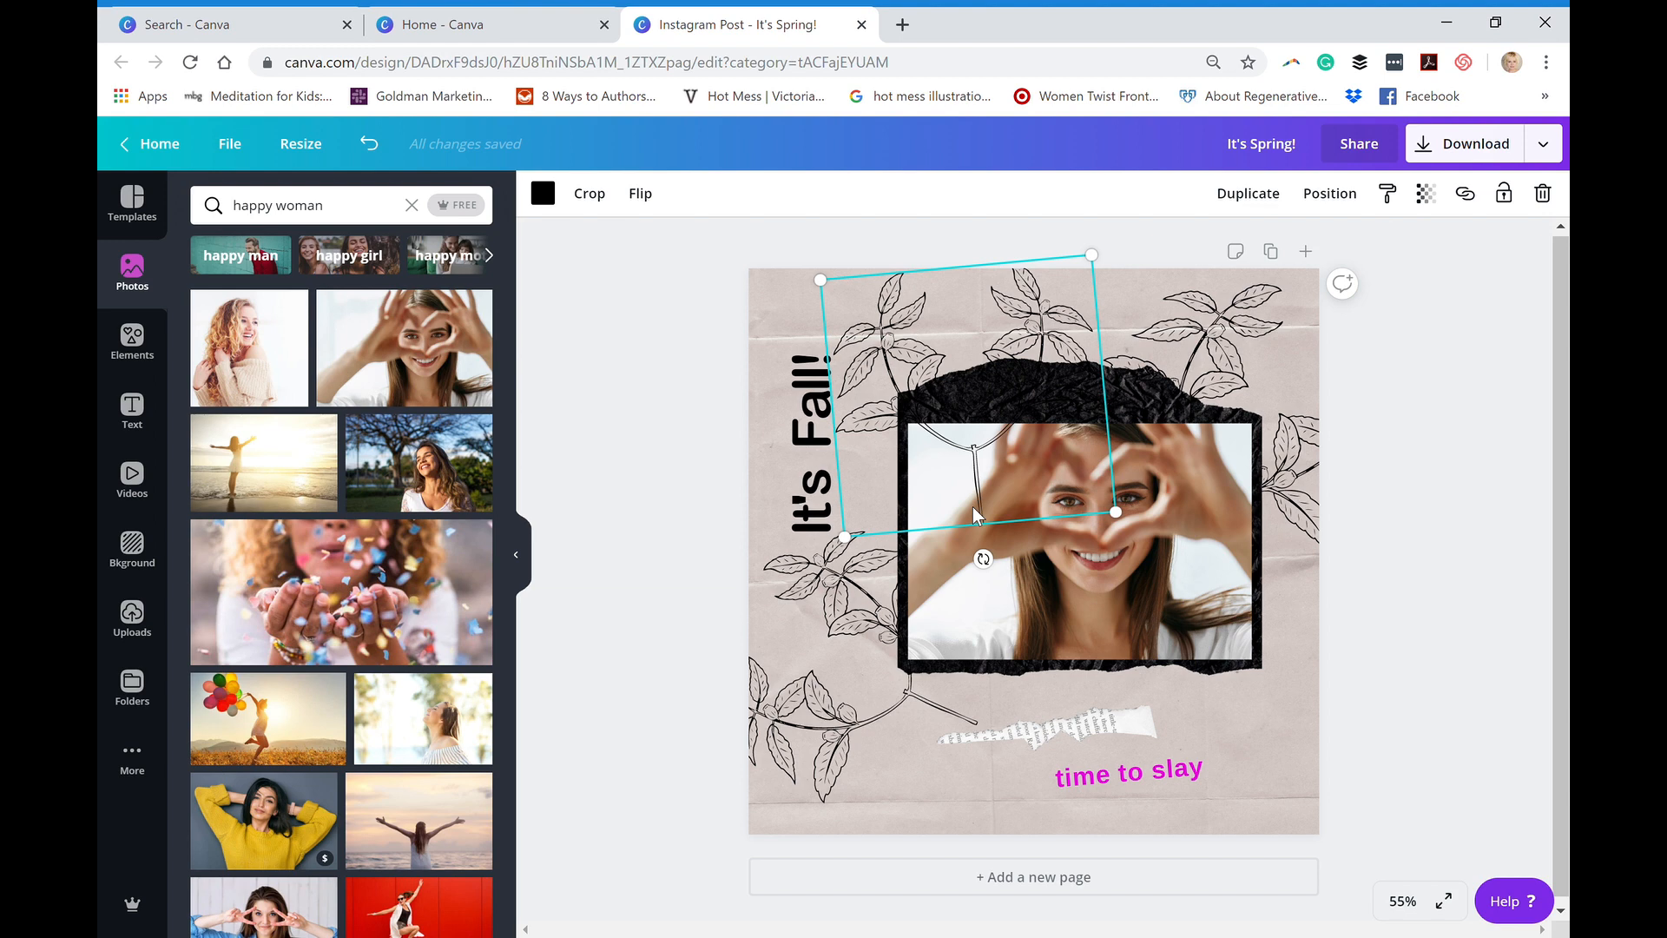
- Send the duplicated branch two layers backward so it sits behind the photo and the black paper shape
{"action": "left_click", "coordinate": [1342, 198]}
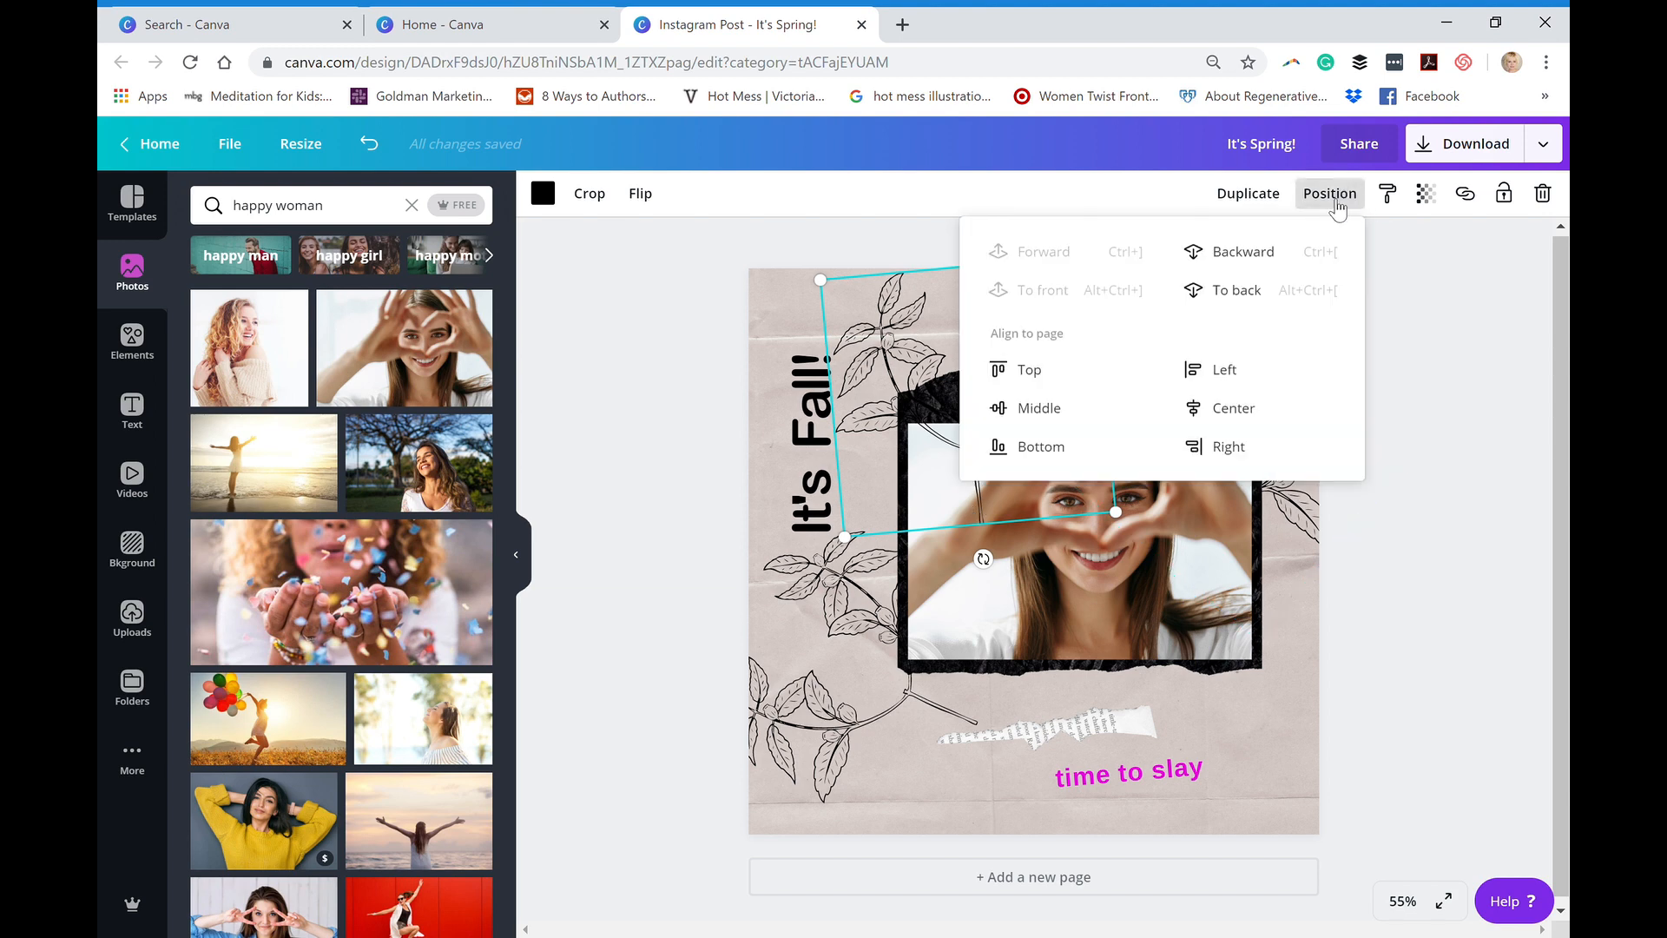
{"action": "left_click", "coordinate": [1251, 252]}
{"action": "left_click", "coordinate": [1253, 254]}
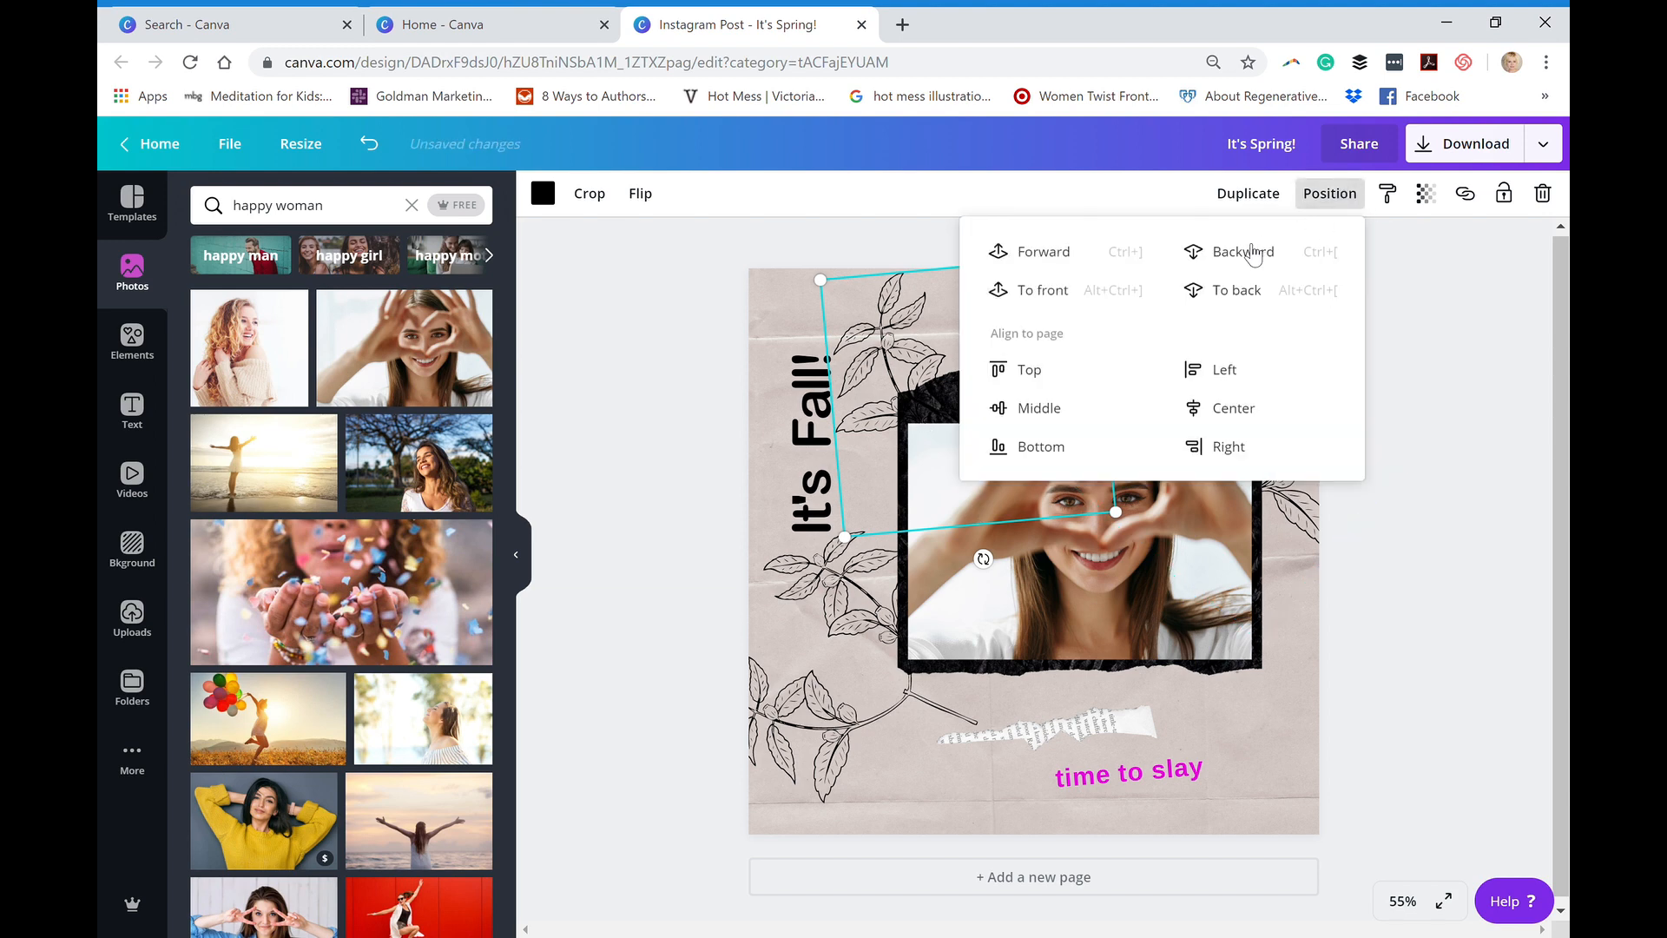
{"action": "left_click", "coordinate": [1369, 562]}
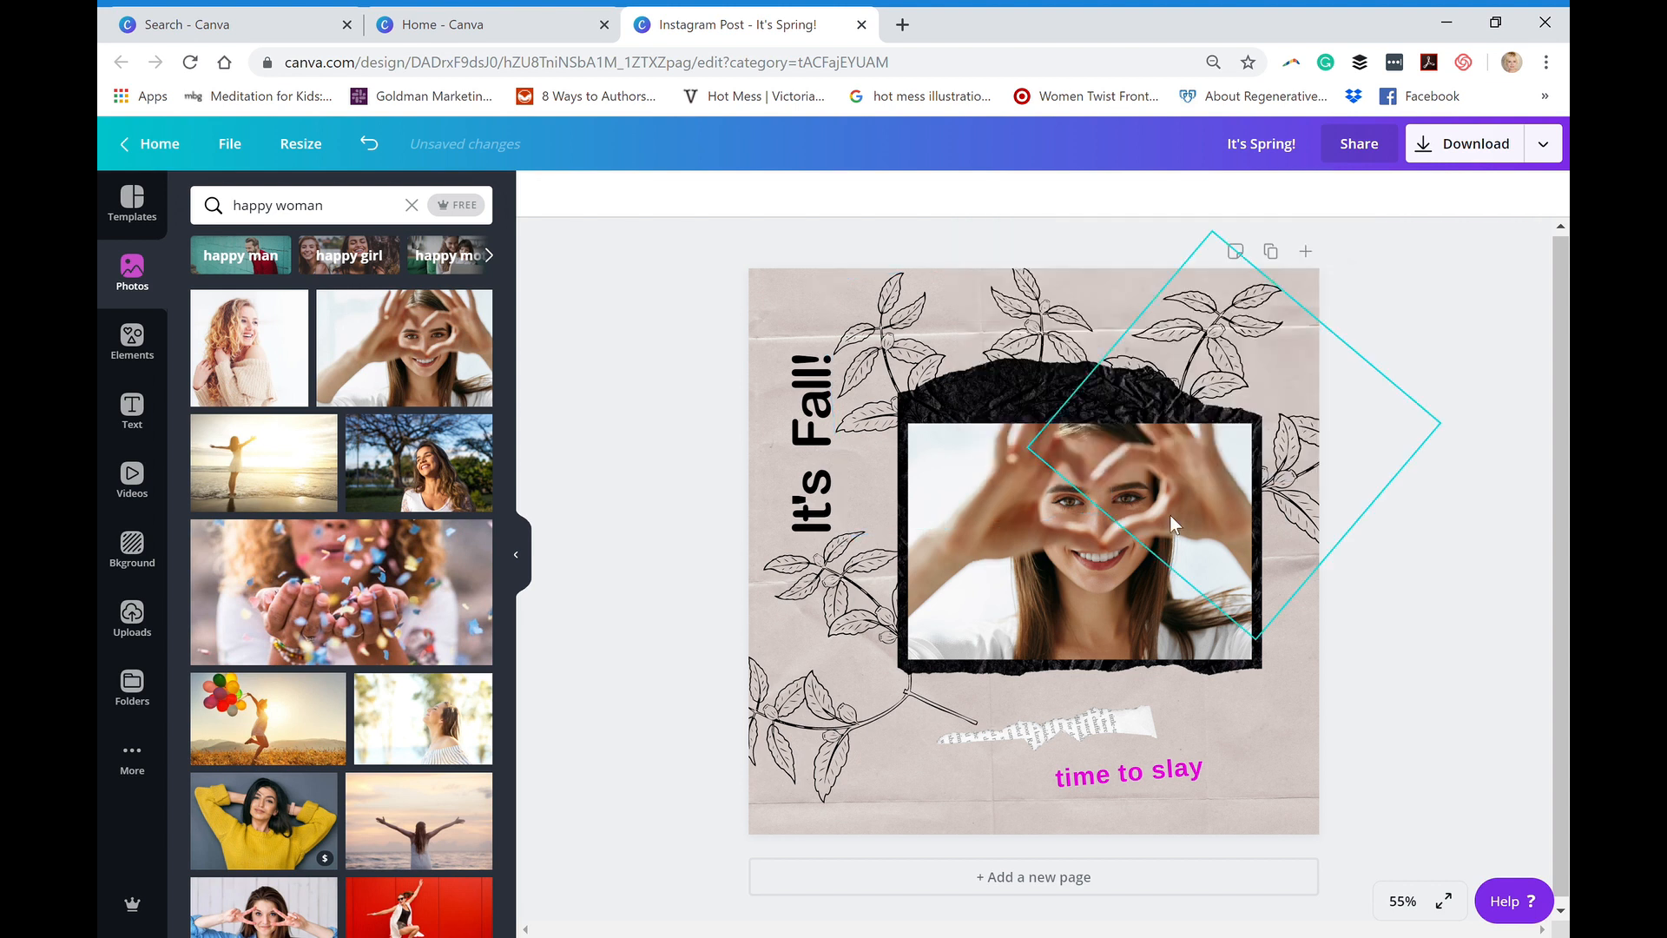
{"action": "left_click", "coordinate": [965, 455]}
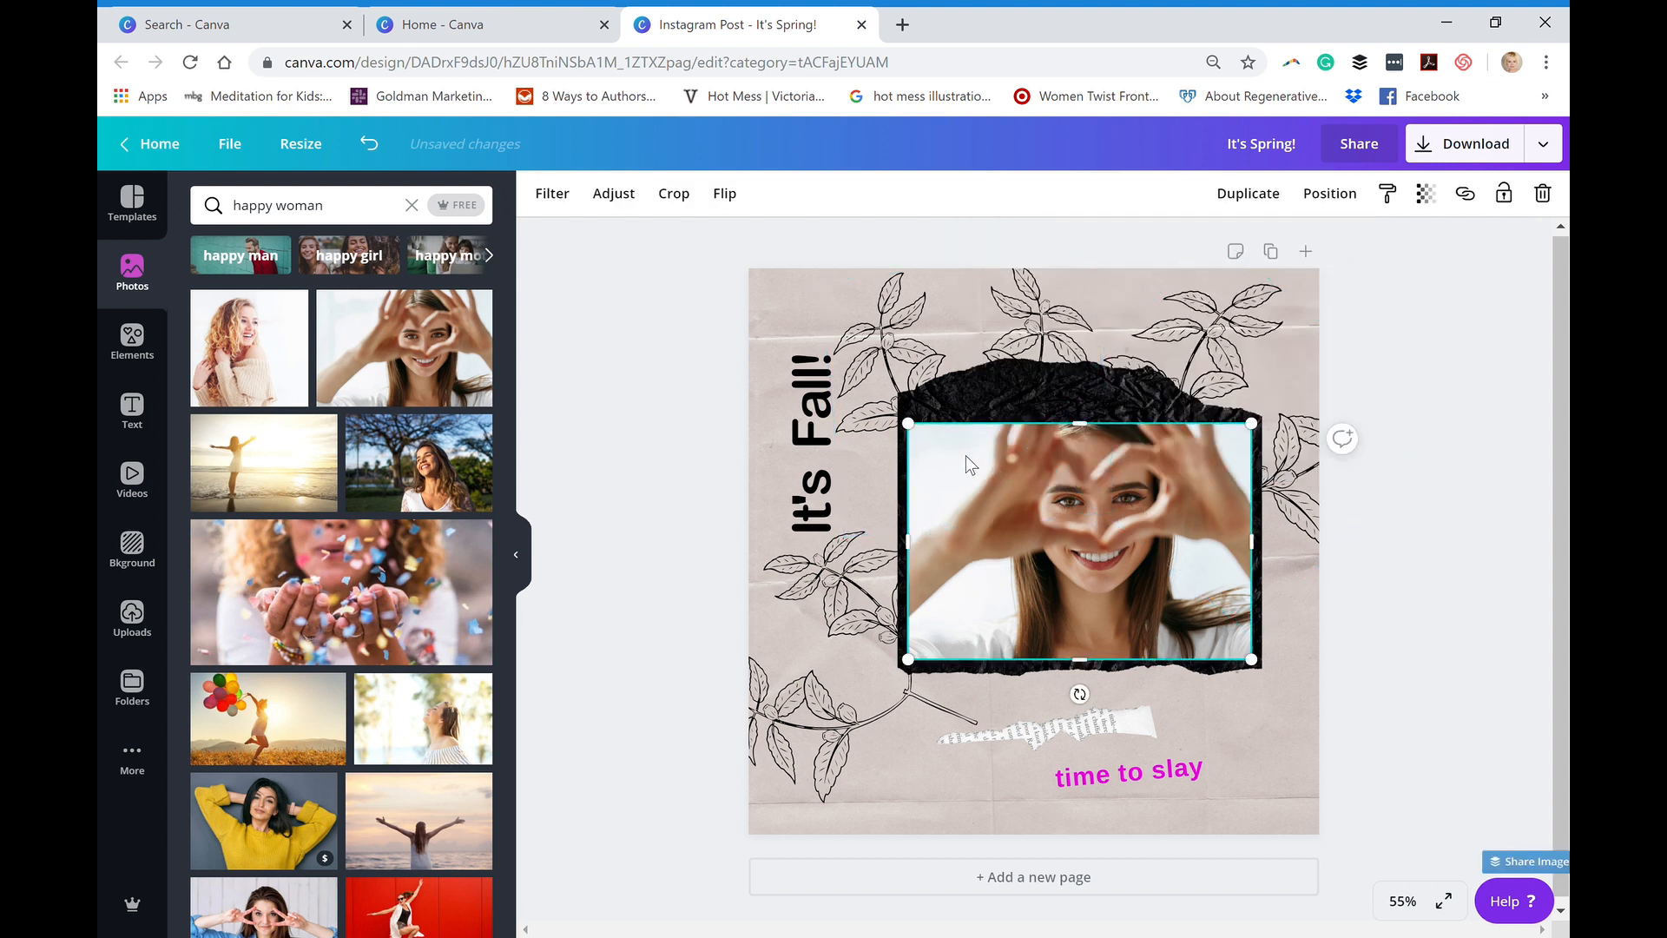
{"action": "left_click", "coordinate": [967, 403]}
{"action": "left_click", "coordinate": [1144, 394]}
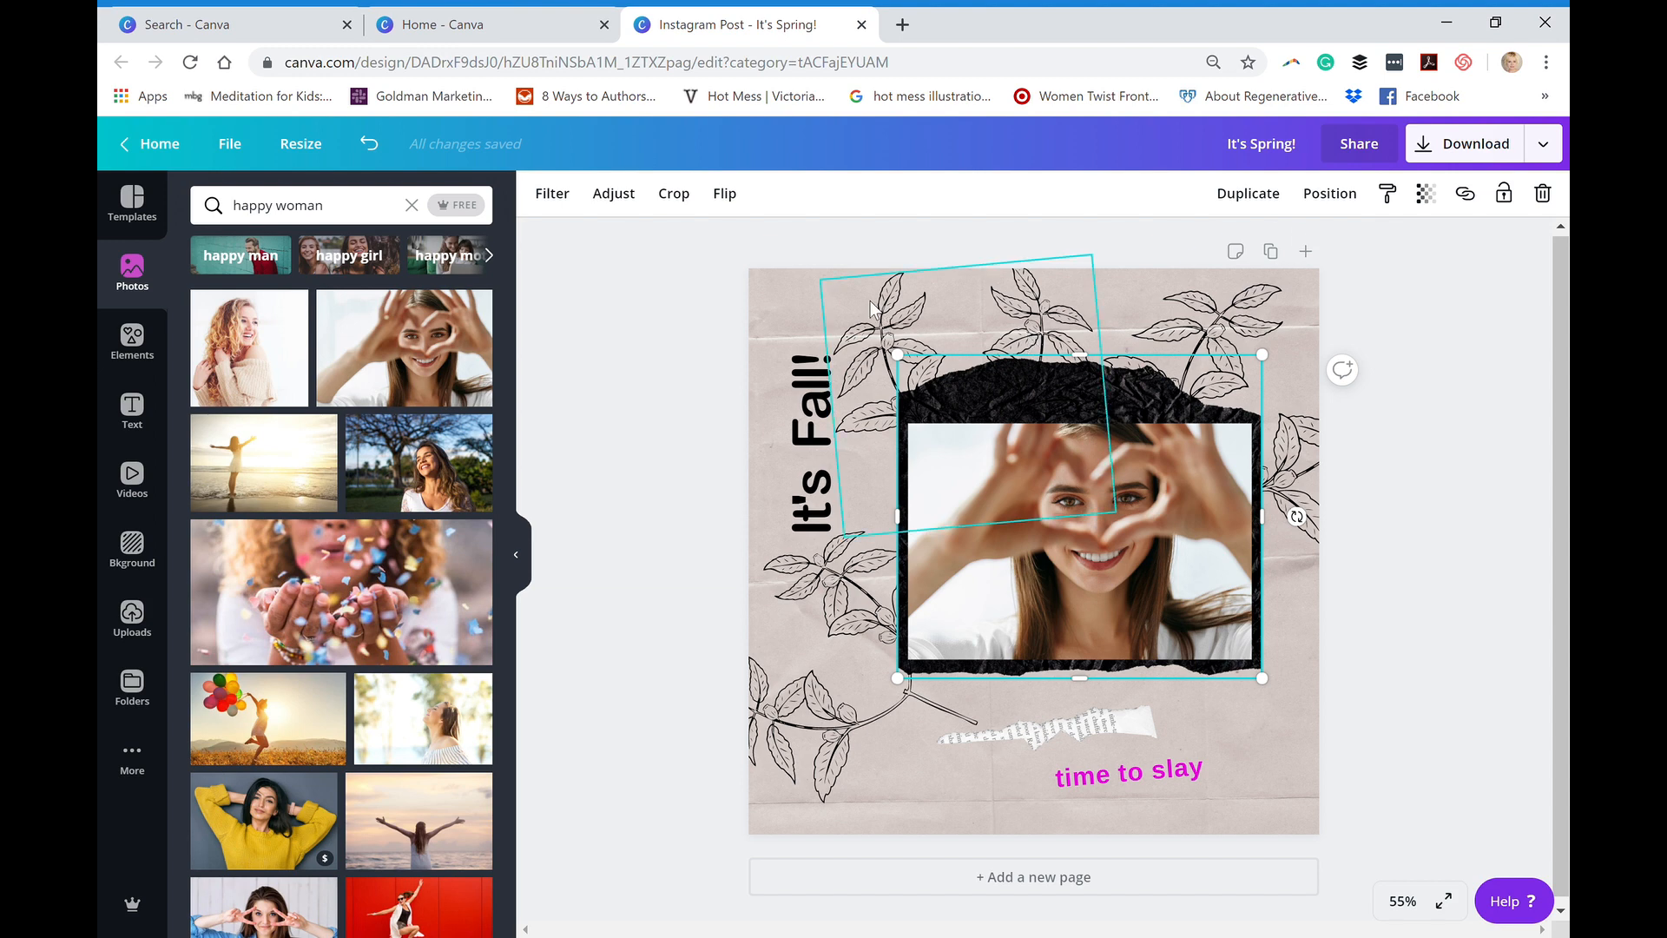
- Send the duplicated branch one more layer backward, behind the "It's Fall!" heading, and move it to the post's lower-right corner
{"action": "left_click_drag", "start_coordinate": [871, 308], "coordinate": [799, 311]}
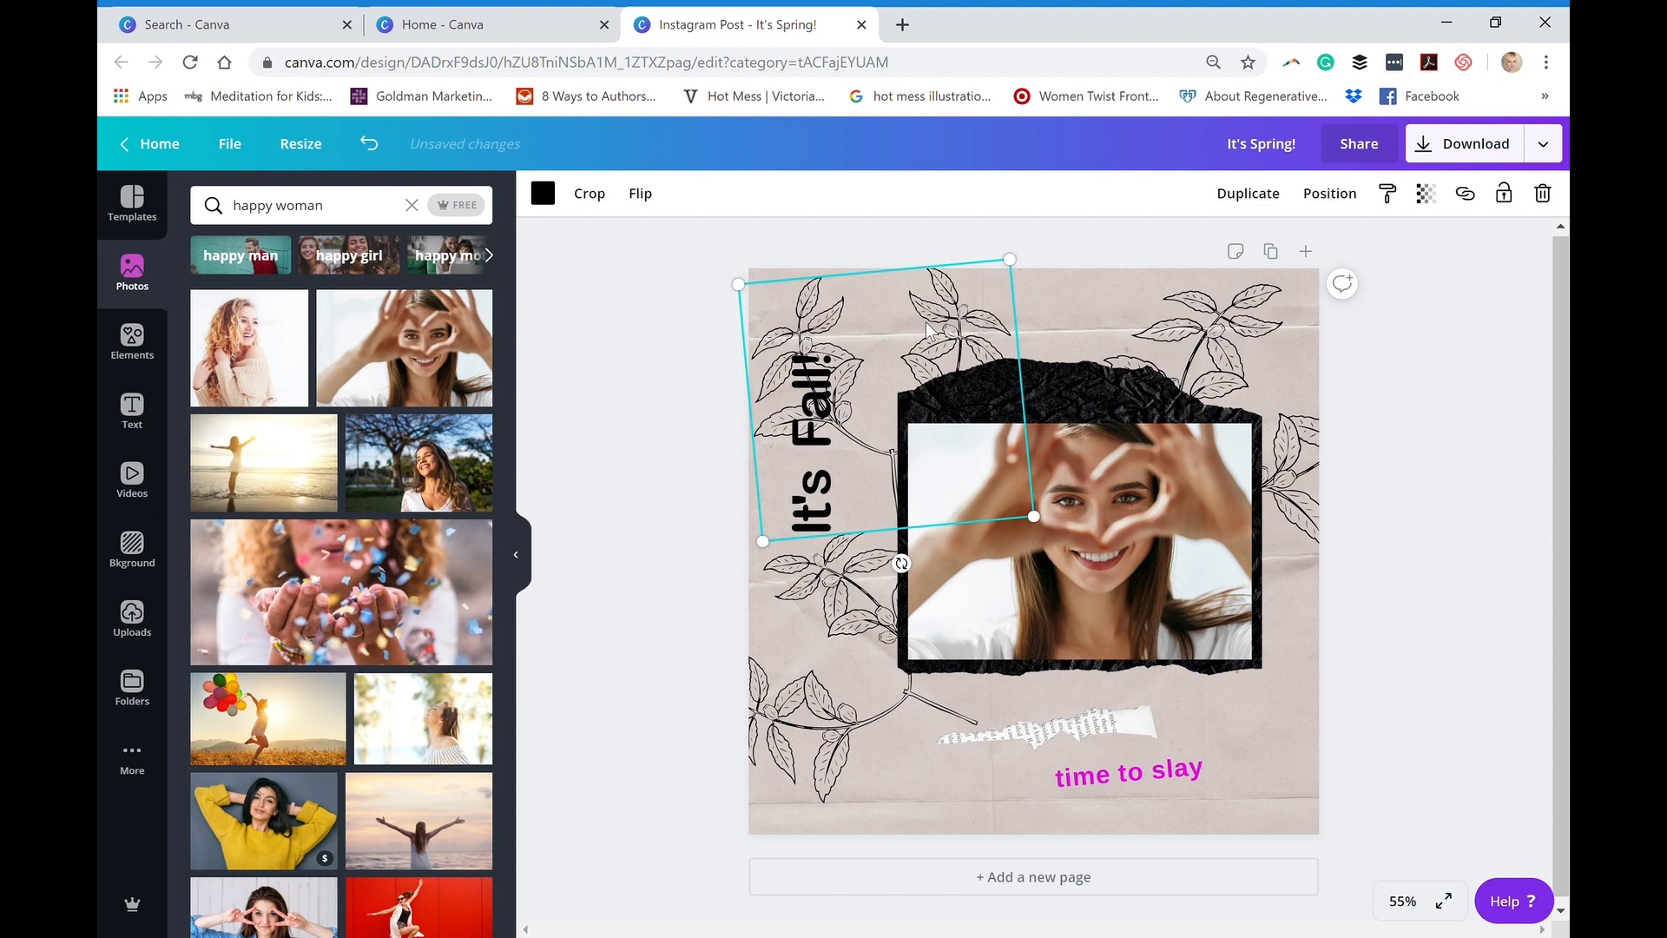
{"action": "left_click", "coordinate": [1350, 200]}
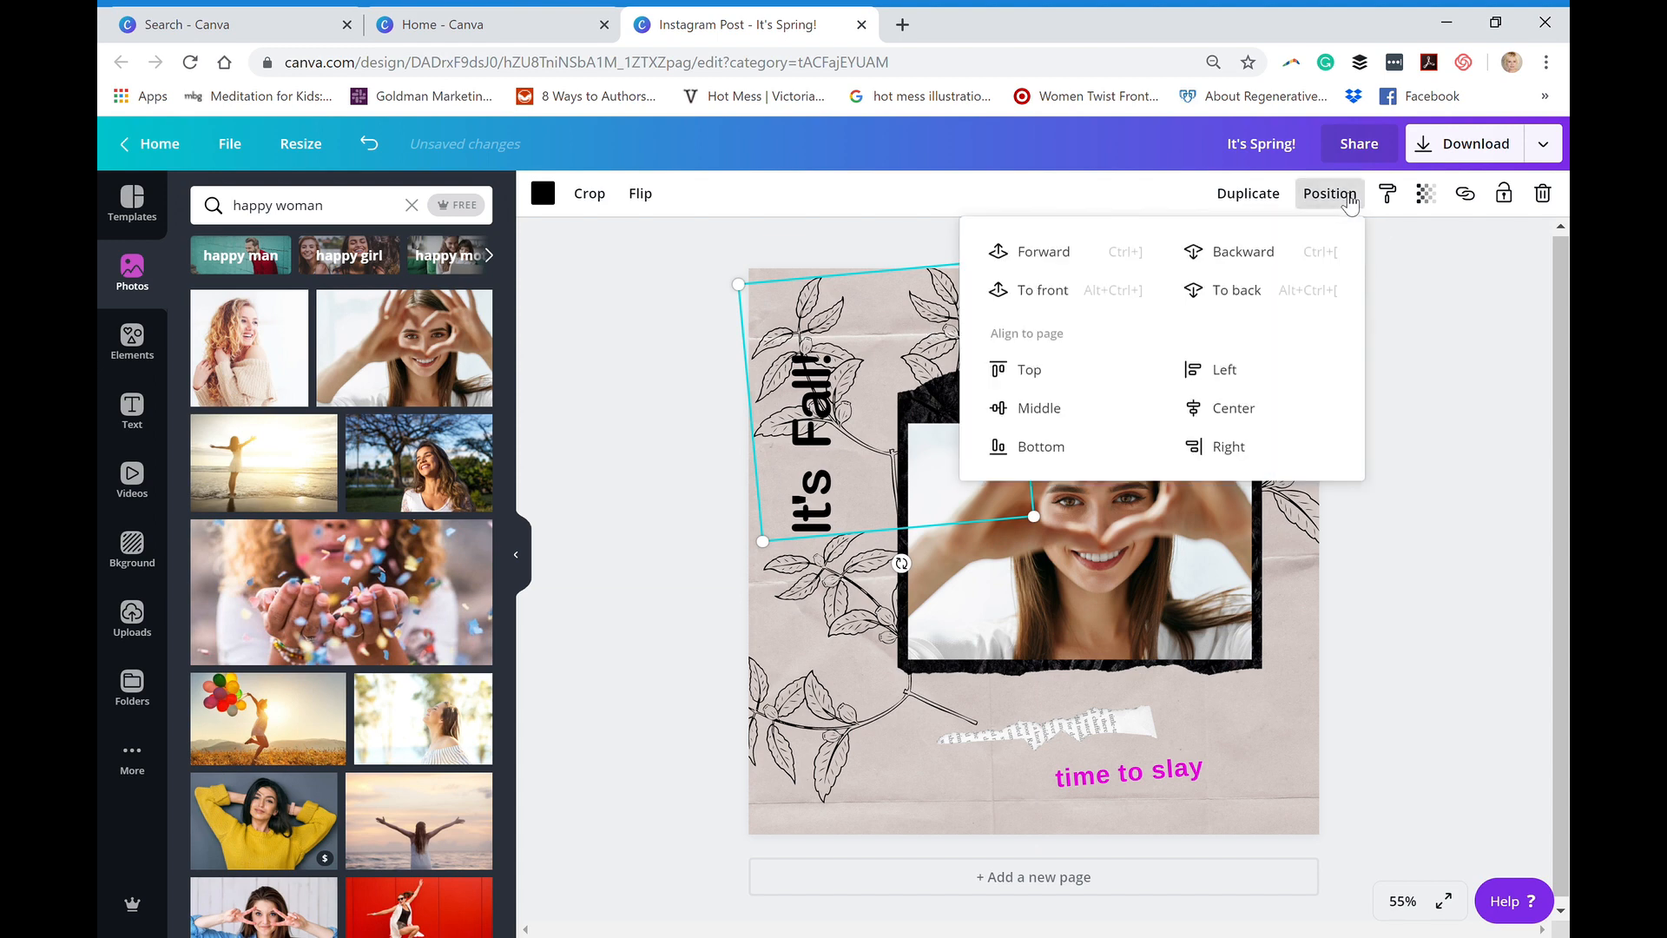
{"action": "left_click", "coordinate": [1259, 253]}
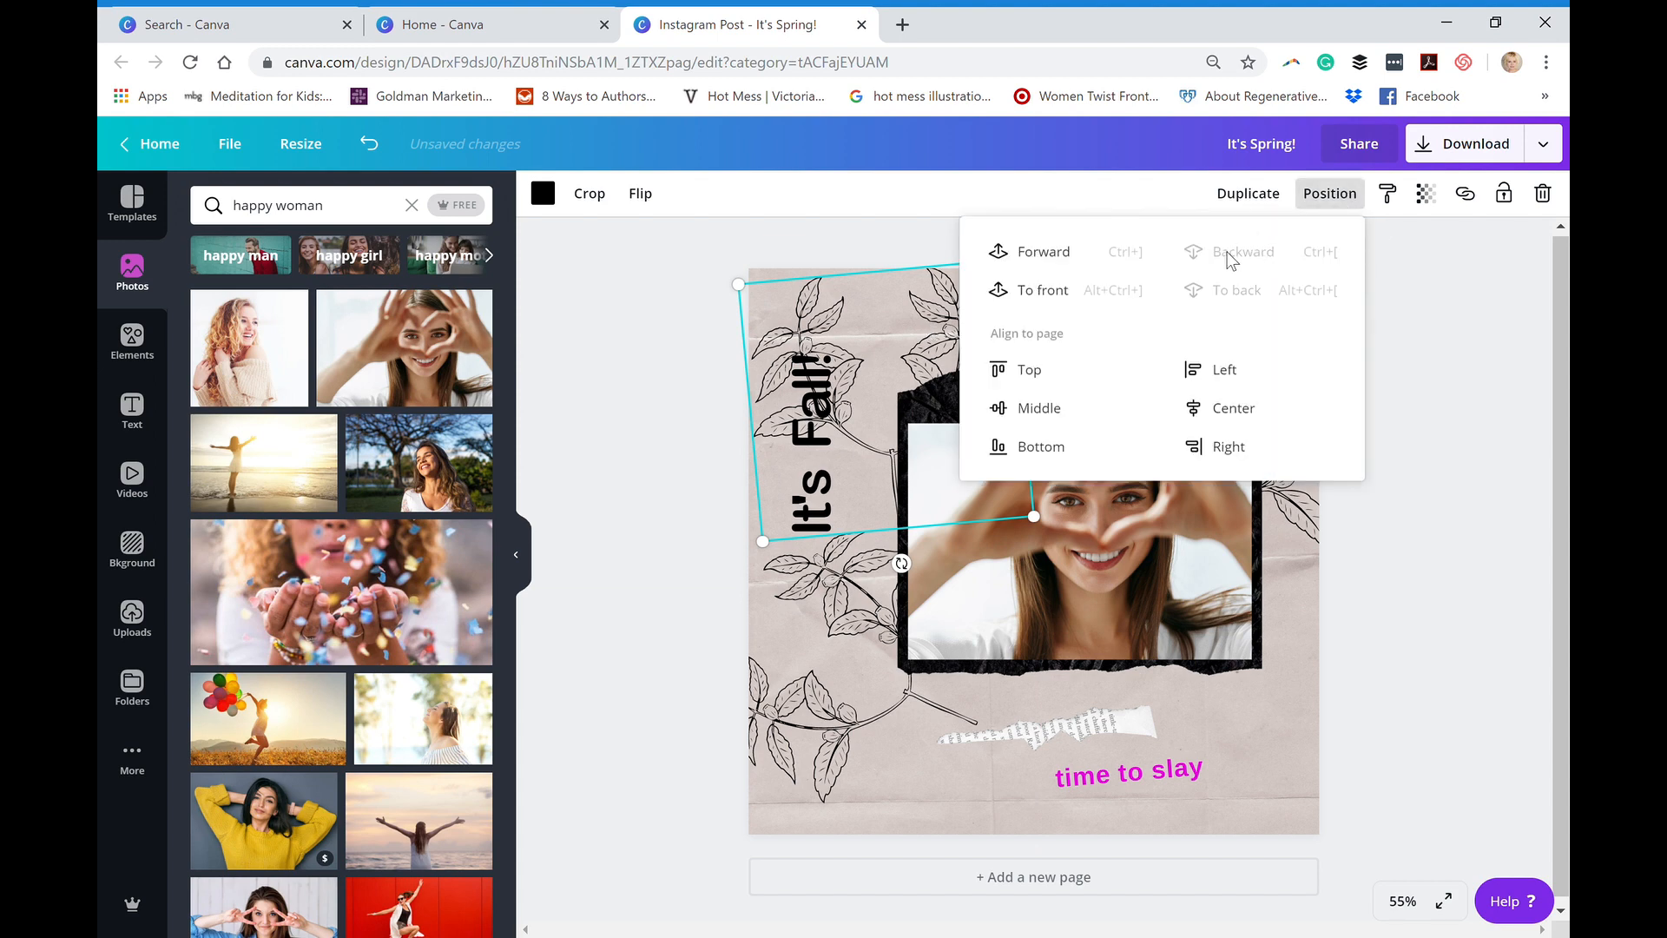
{"action": "left_click", "coordinate": [793, 237]}
{"action": "left_click_drag", "start_coordinate": [938, 512], "coordinate": [1254, 743]}
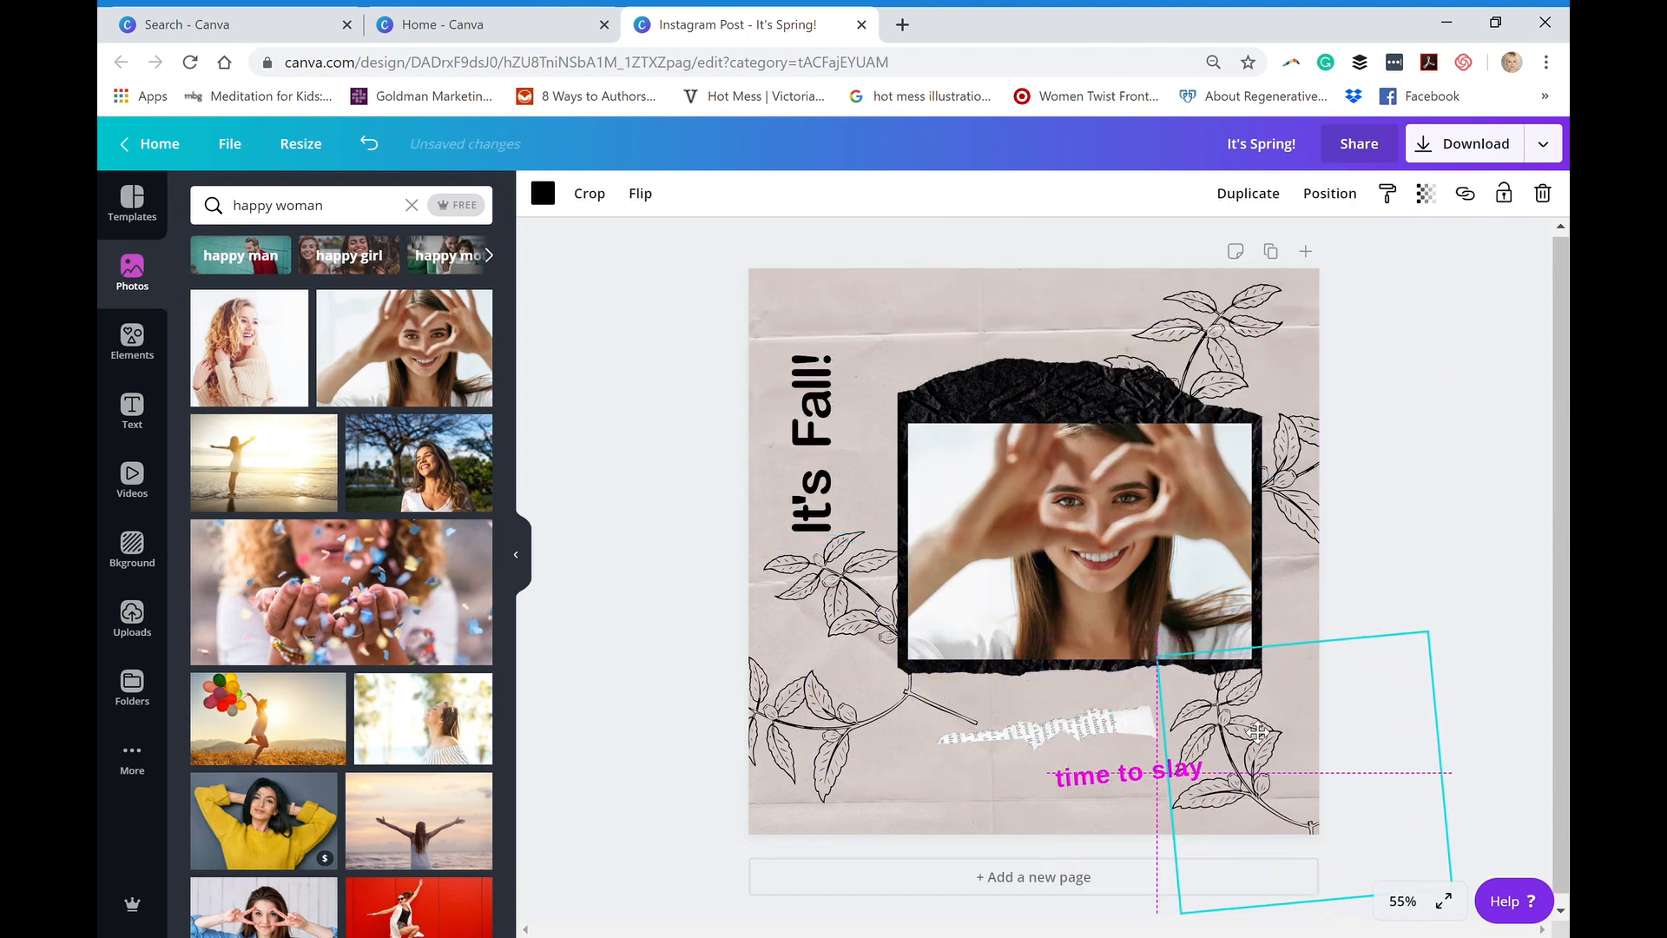
{"action": "left_click", "coordinate": [1310, 197]}
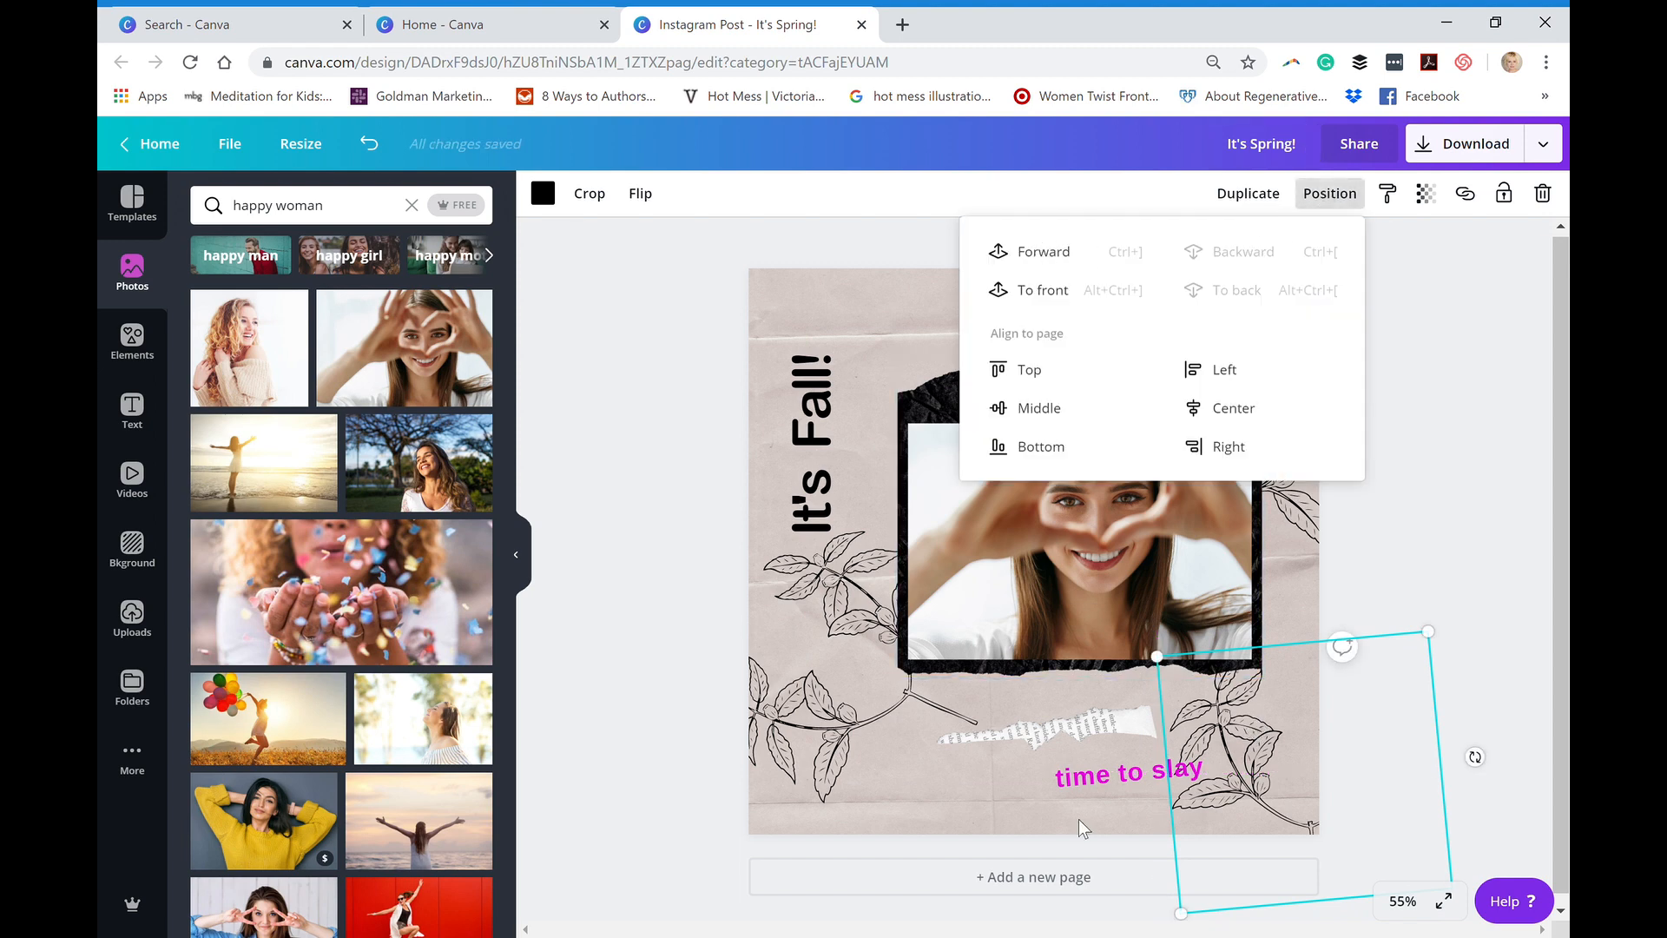
- Move the tagline to the left beneath the white torn-paper strip, and place a duplicate of that strip above the black paper shape
{"action": "left_click", "coordinate": [1081, 778]}
{"action": "left_click_drag", "start_coordinate": [1081, 779], "coordinate": [1017, 794]}
{"action": "left_click", "coordinate": [1018, 729]}
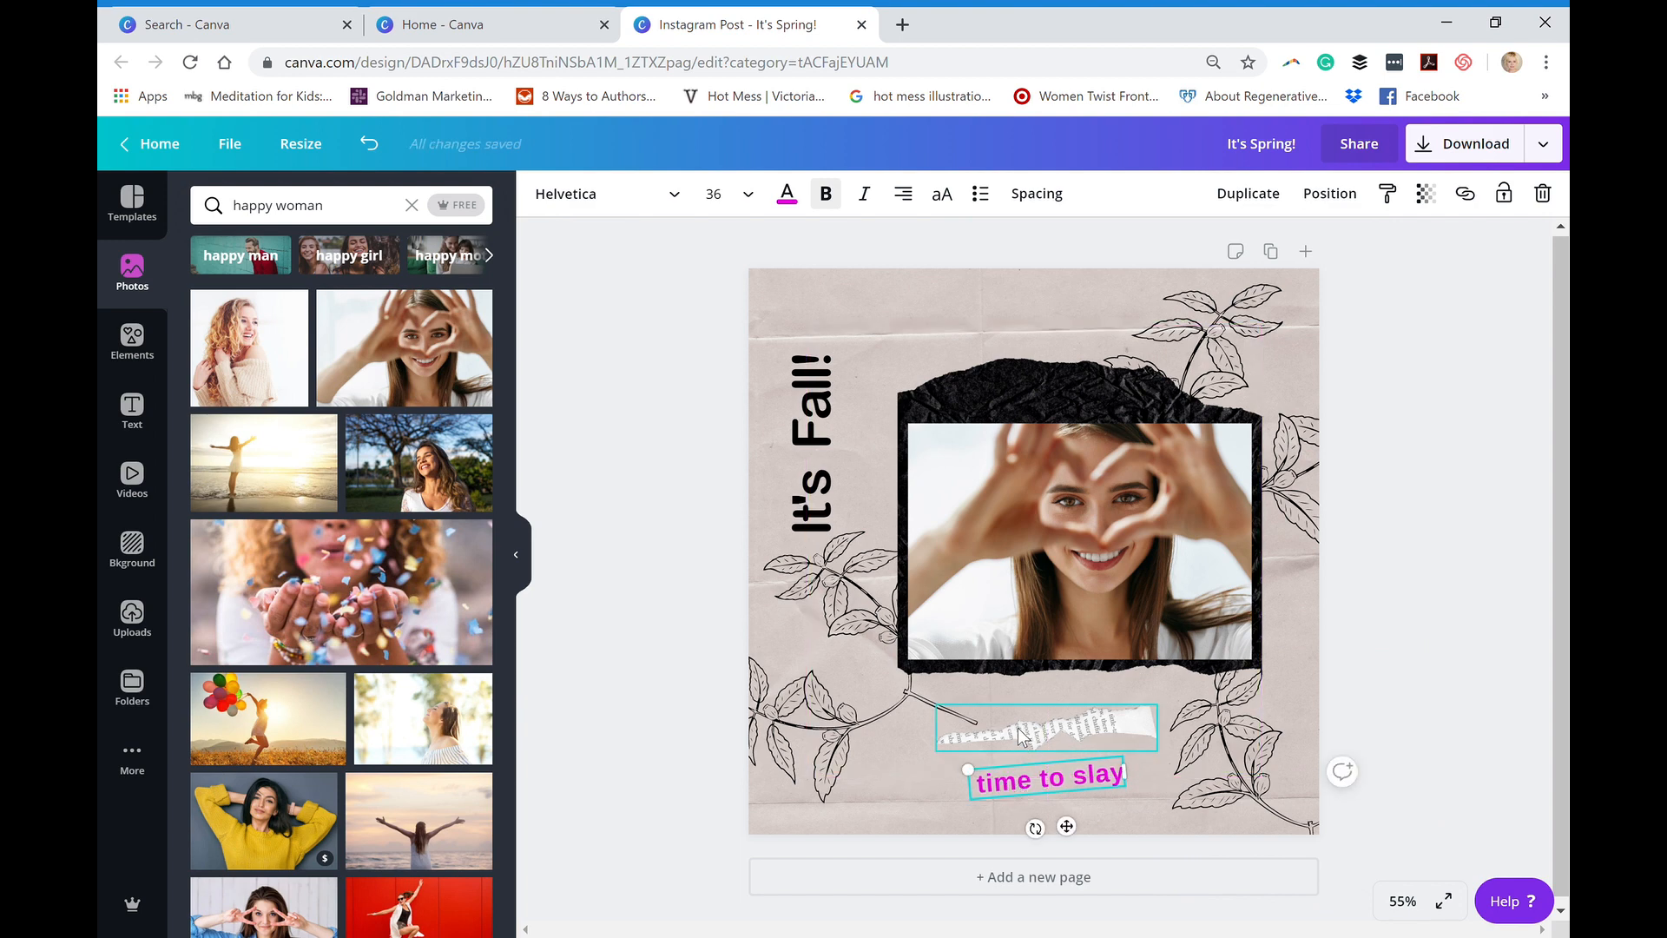
{"action": "left_click_drag", "start_coordinate": [1043, 732], "coordinate": [980, 318]}
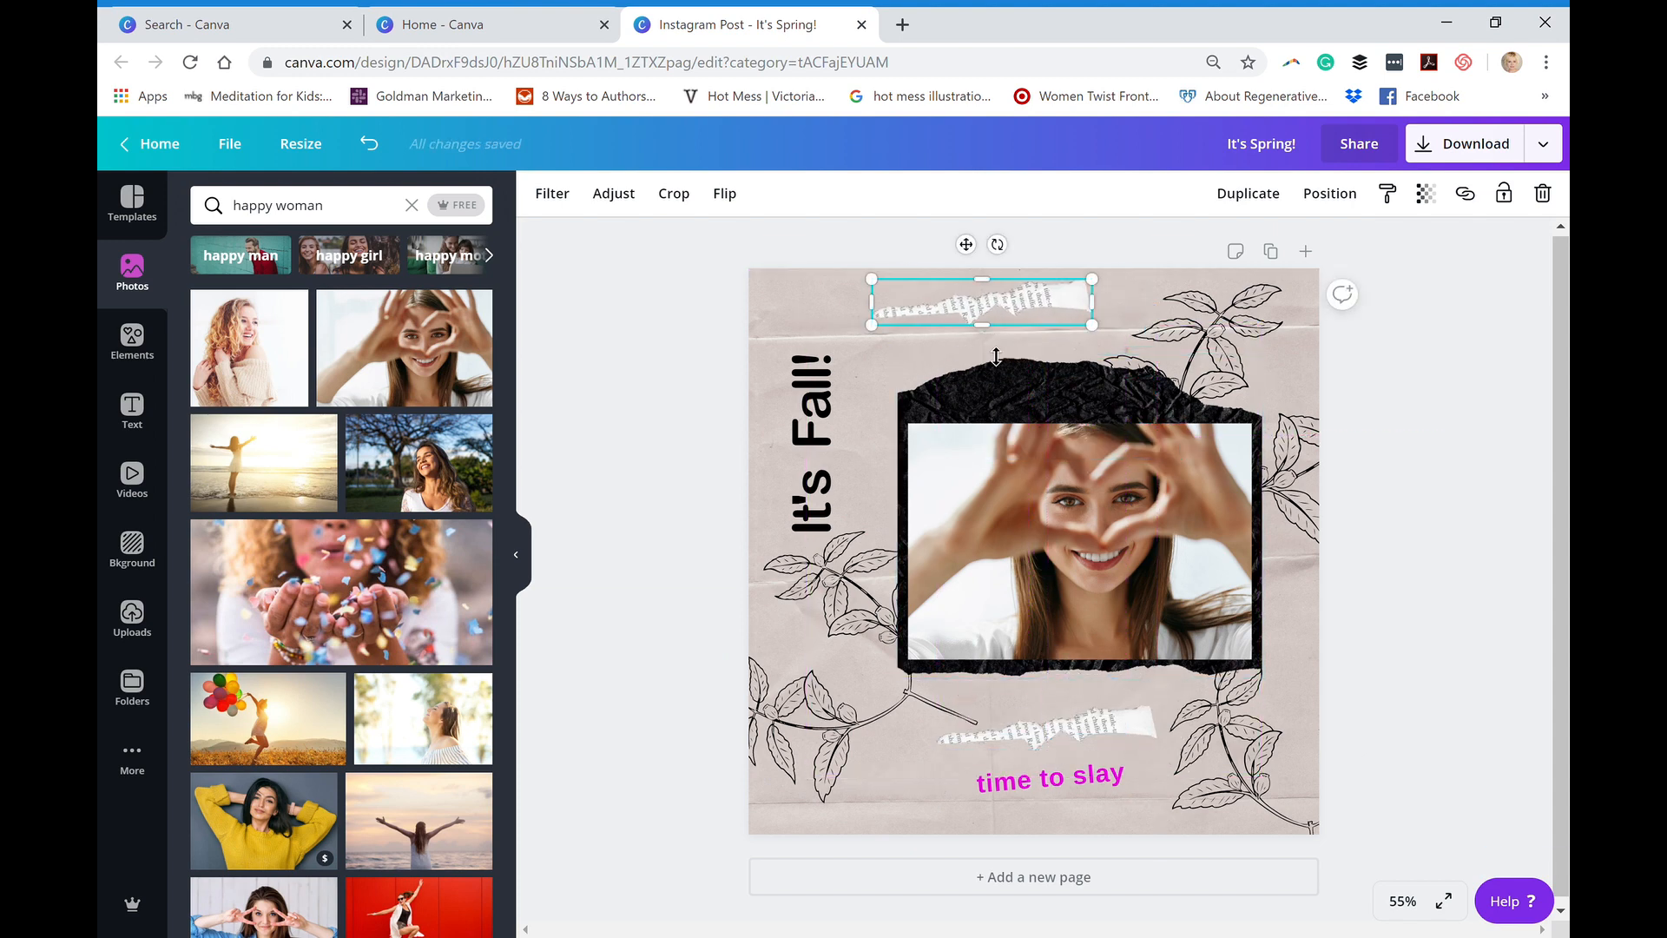
- Shift the woman's photo slightly downward, keeping it horizontally centred on the black paper shape
{"action": "mouse_move", "coordinate": [1035, 493]}
{"action": "left_mouse_down"}
{"action": "mouse_move", "coordinate": [1000, 517]}
{"action": "mouse_move", "coordinate": [1022, 515]}
{"action": "left_mouse_up"}
{"action": "left_click_drag", "start_coordinate": [1034, 515], "coordinate": [996, 513]}
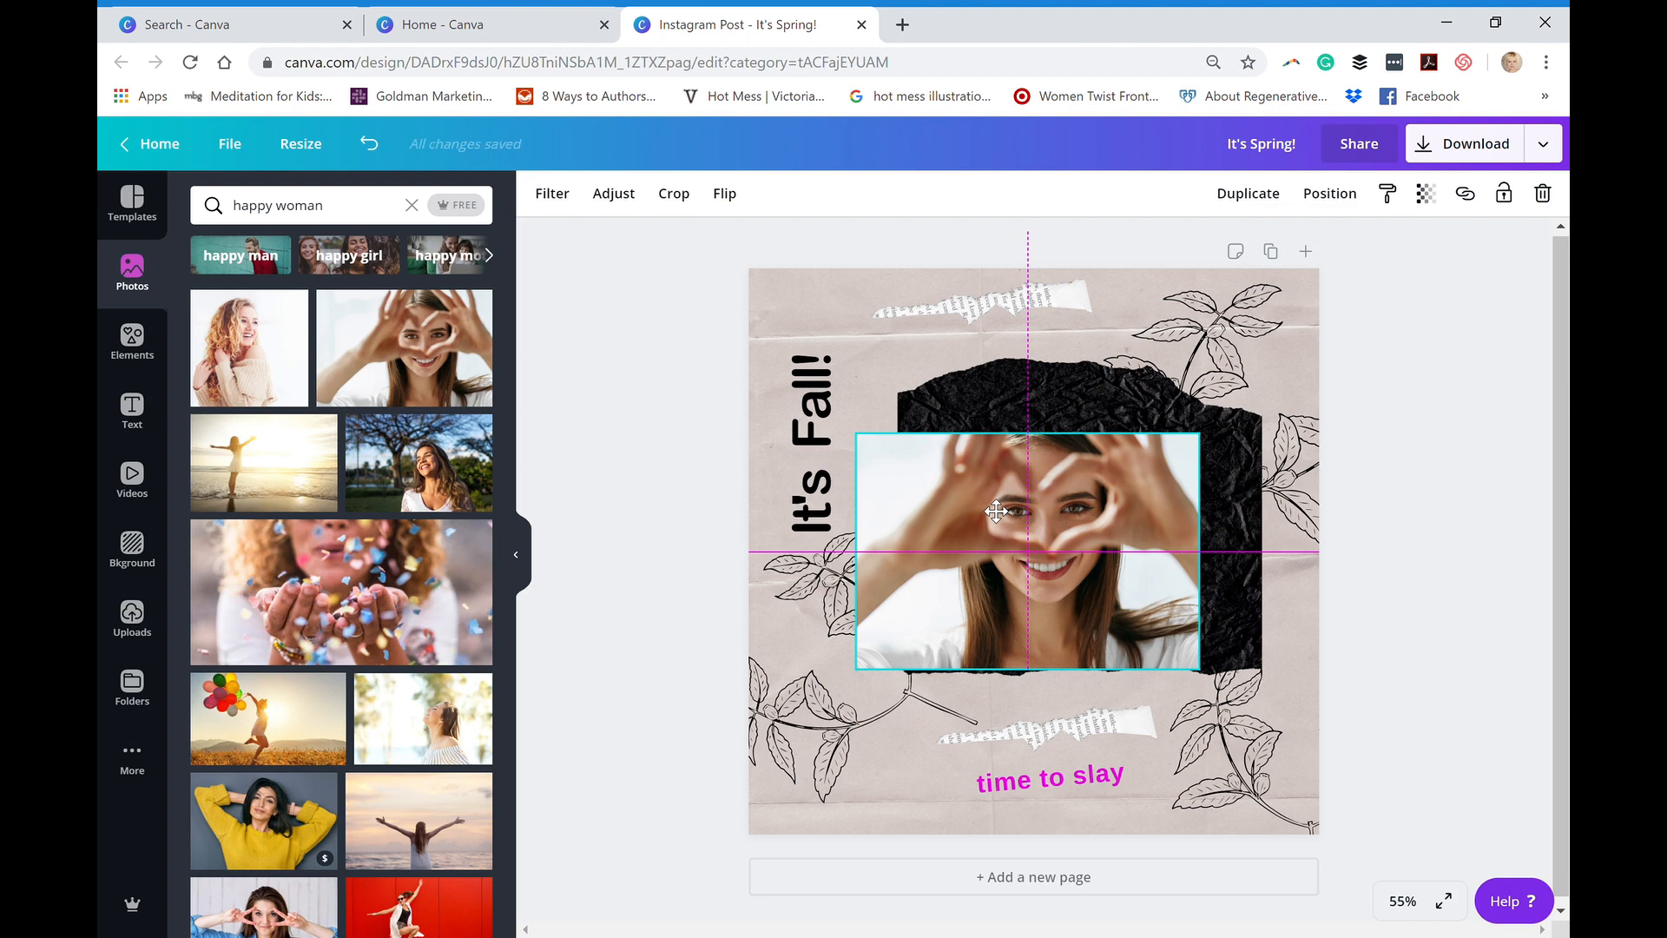
{"action": "left_click_drag", "start_coordinate": [996, 512], "coordinate": [1049, 513]}
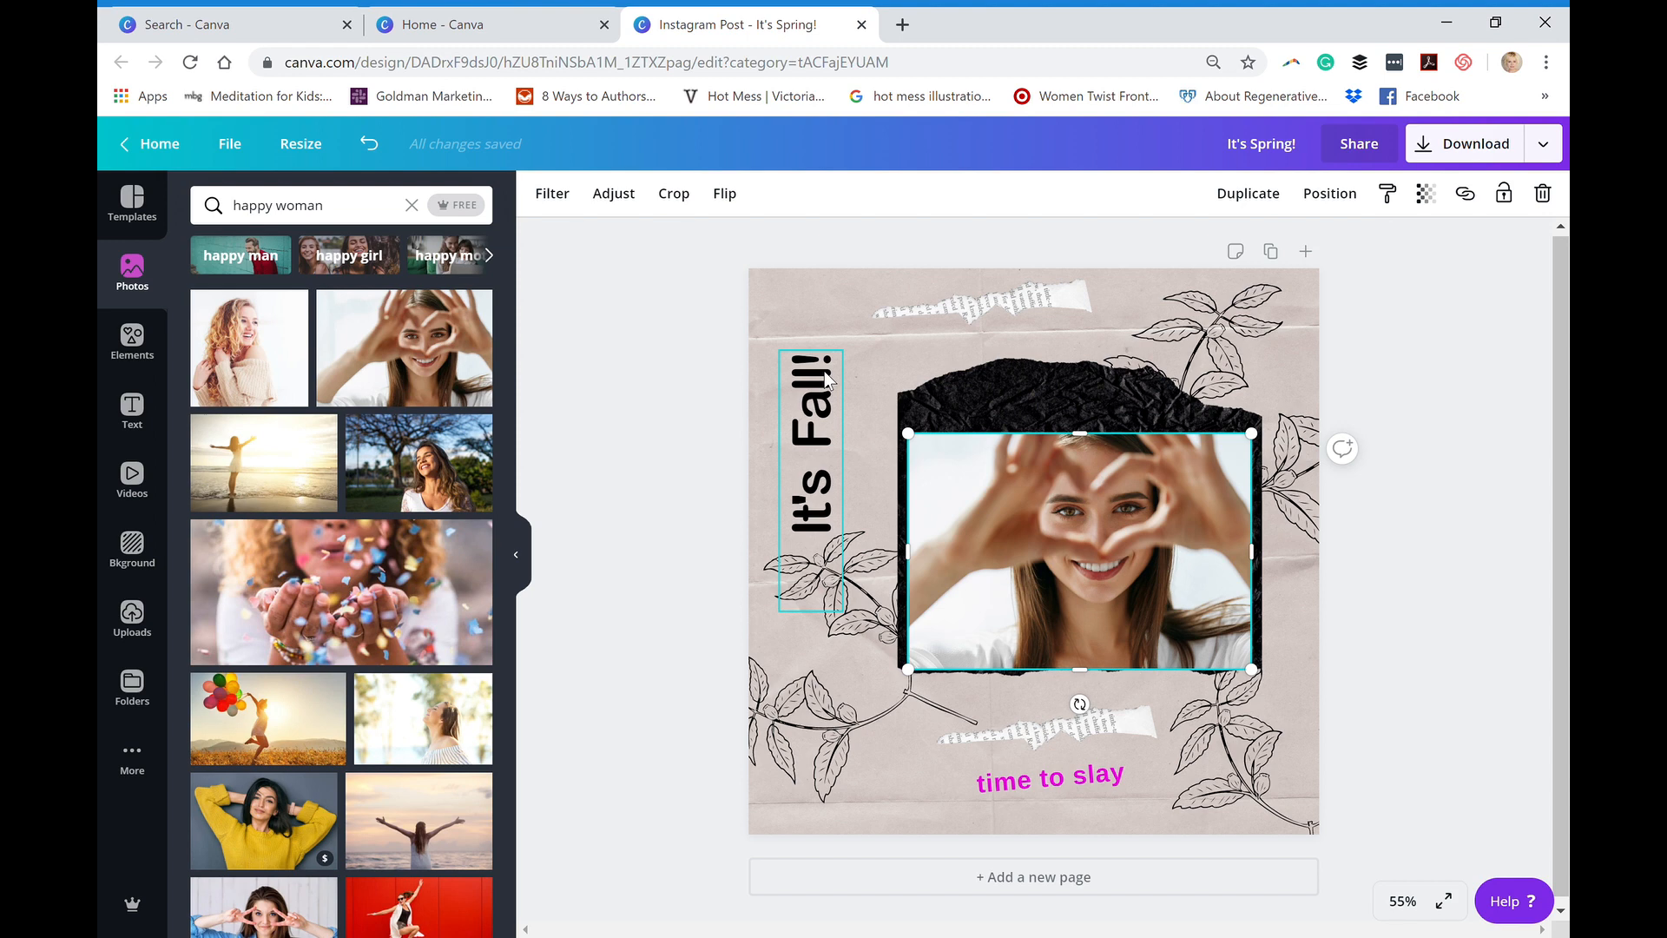
- Open the design's download options and set the file type to Animation (MP4/GIF)
{"action": "left_click", "coordinate": [1444, 145]}
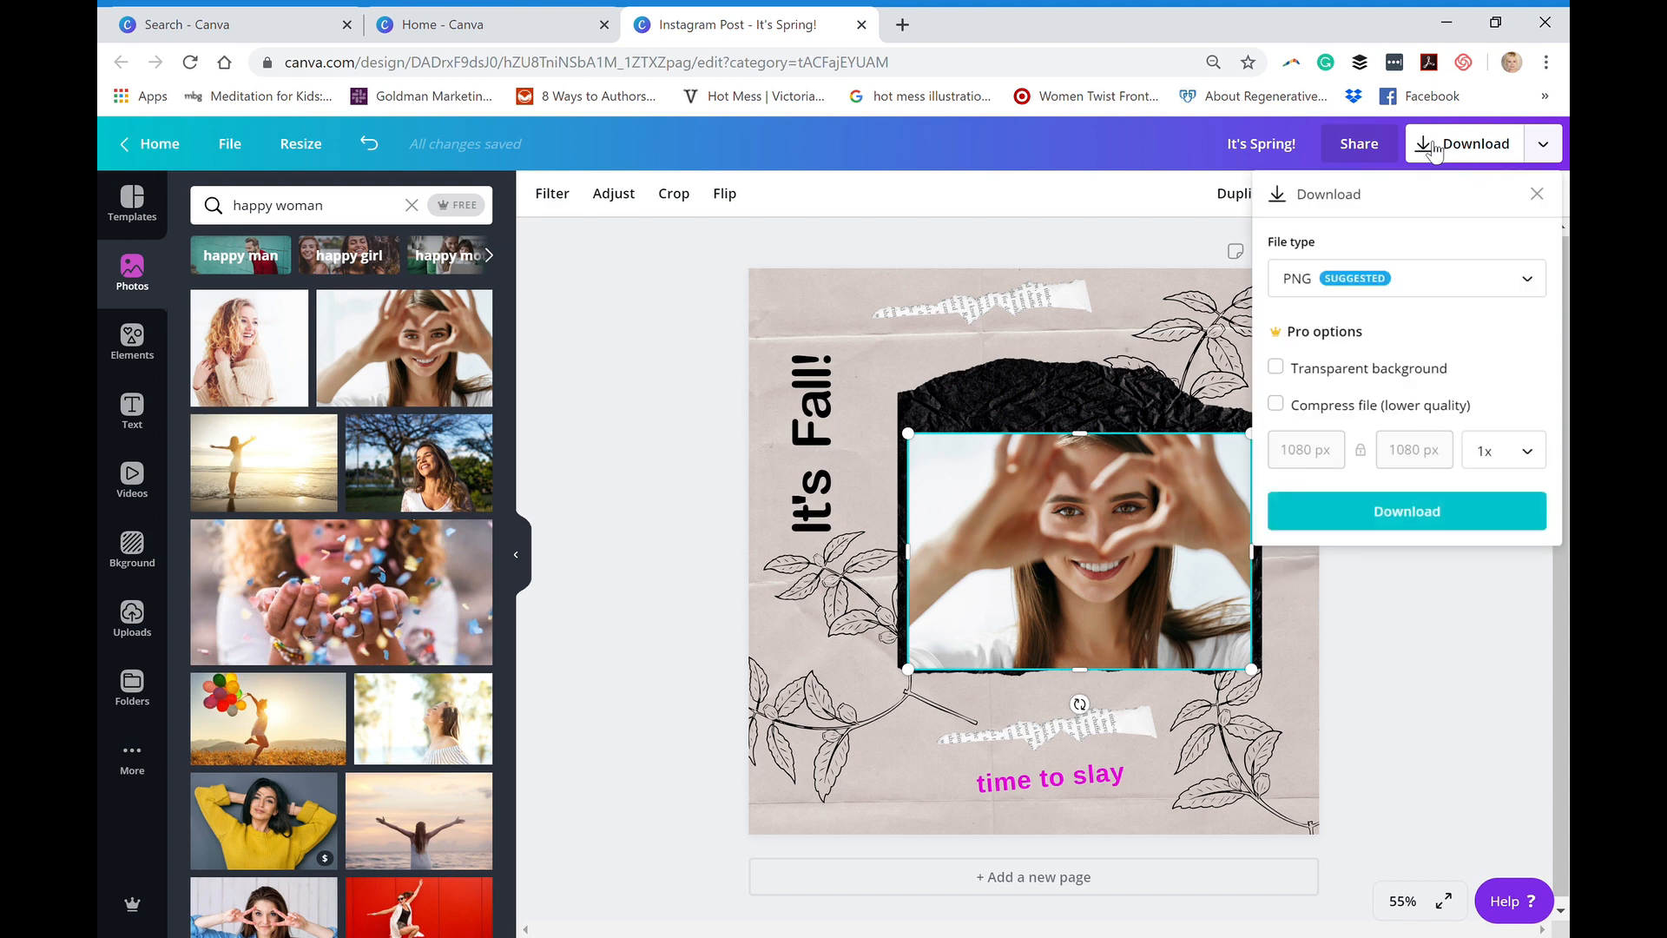
{"action": "left_click", "coordinate": [1494, 283]}
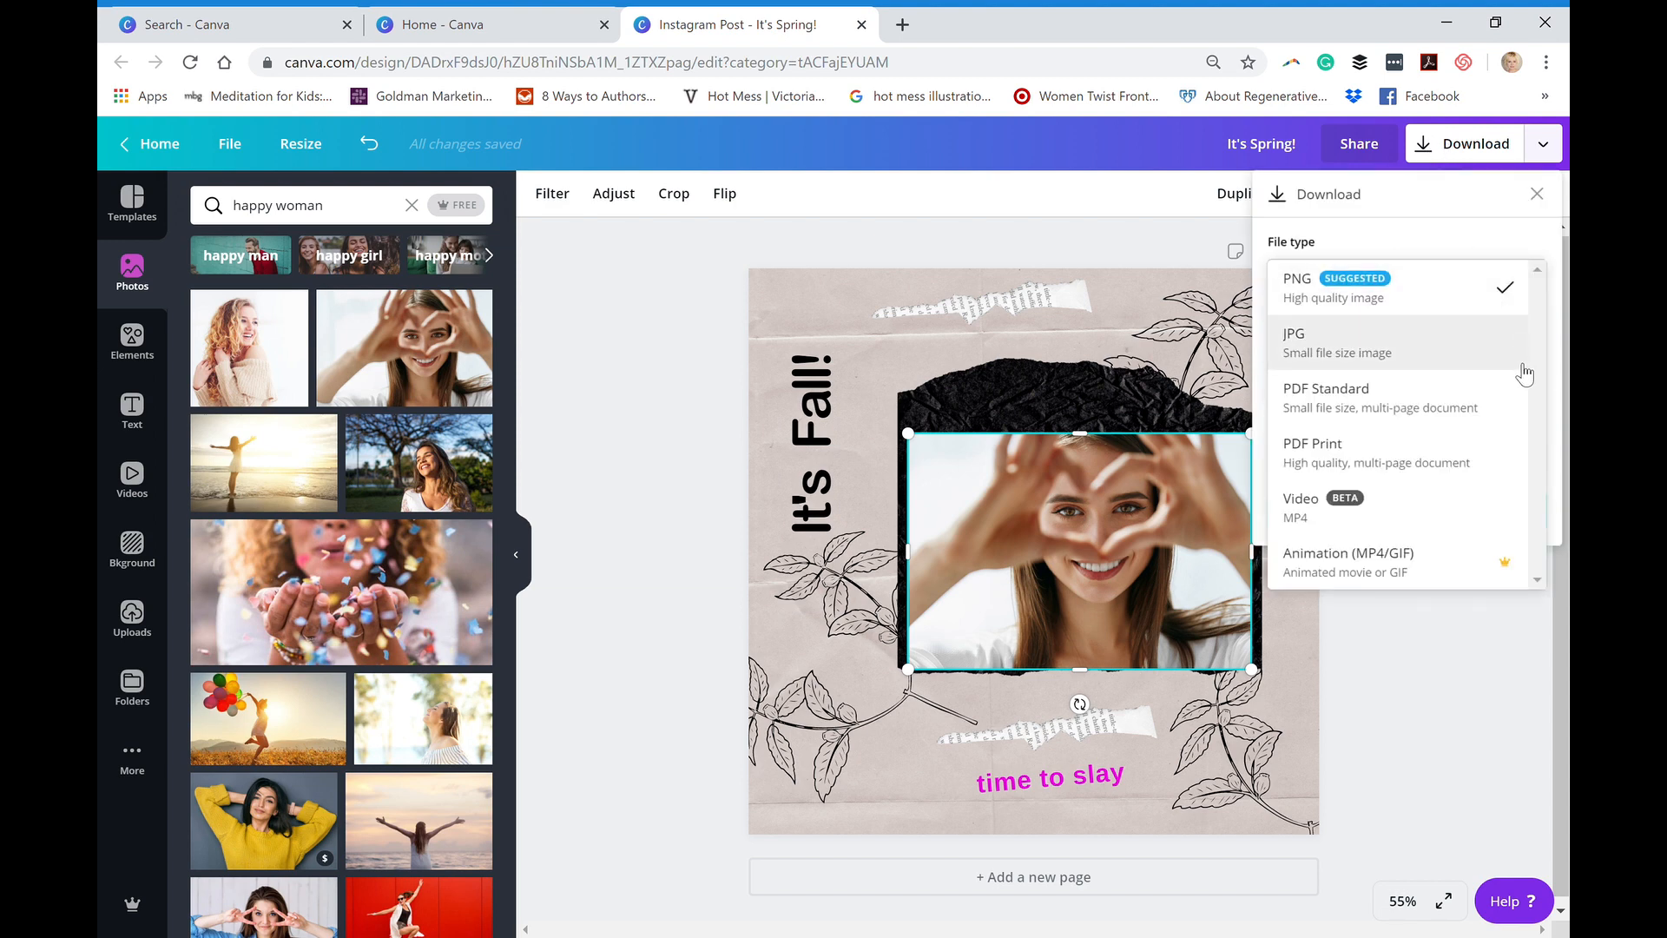
{"action": "left_click", "coordinate": [1350, 571]}
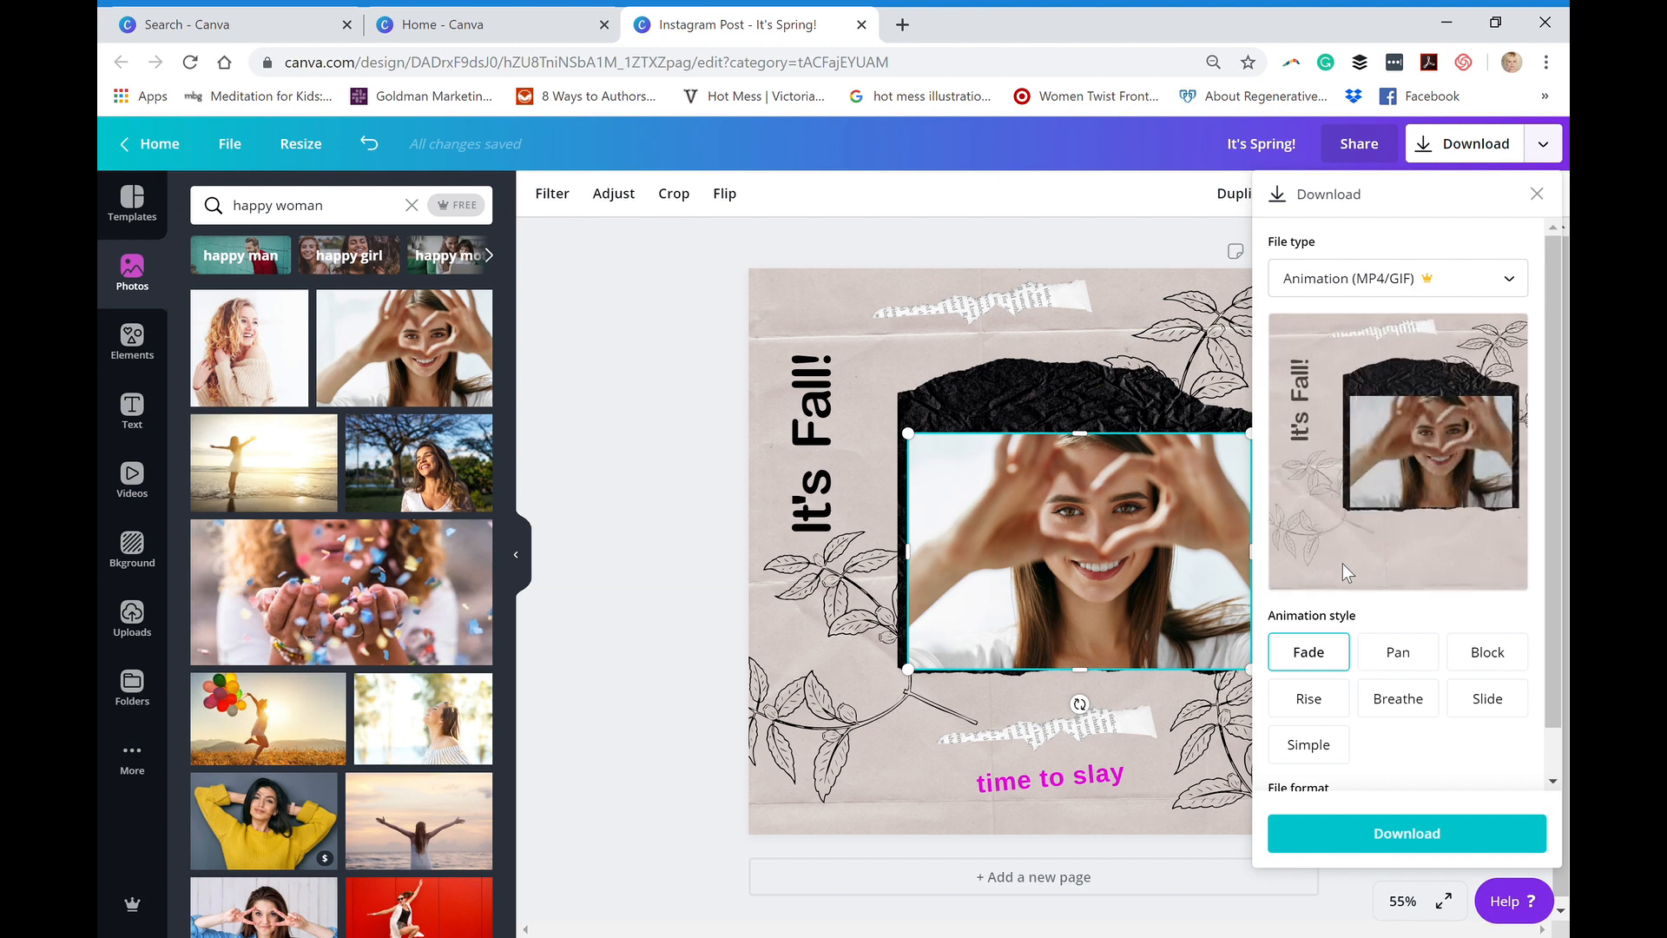
- Reopen the design's download options and set the file type to Animation (MP4/GIF) again
{"action": "left_click", "coordinate": [1461, 152]}
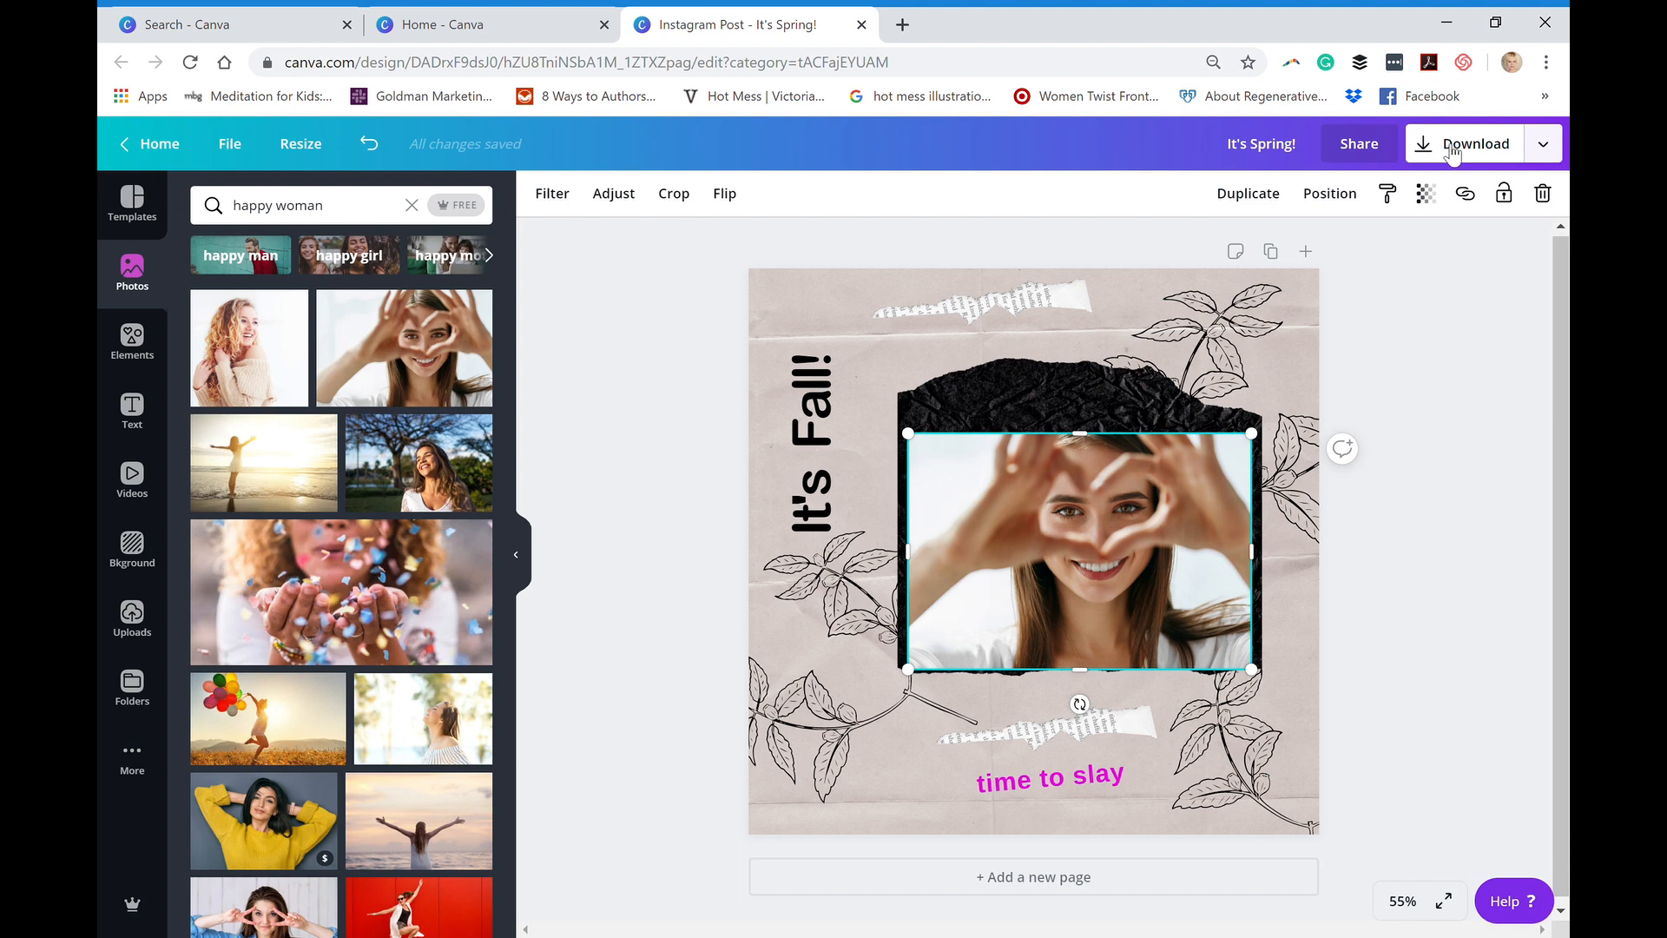
{"action": "left_click", "coordinate": [1443, 148]}
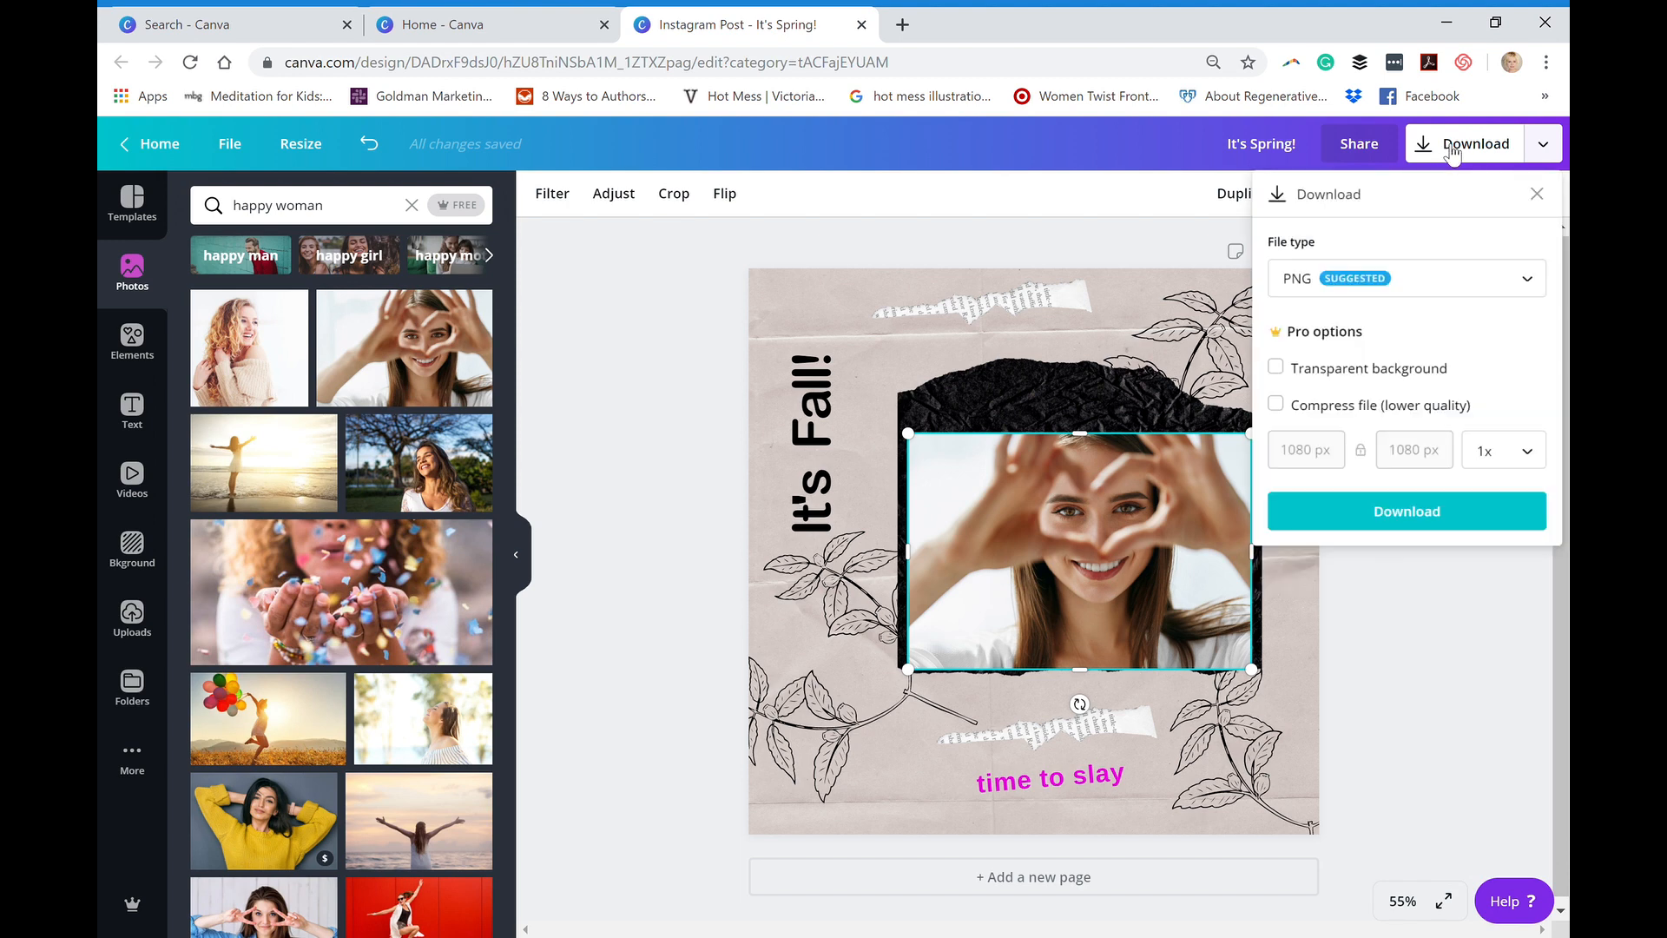
{"action": "left_click", "coordinate": [1554, 317]}
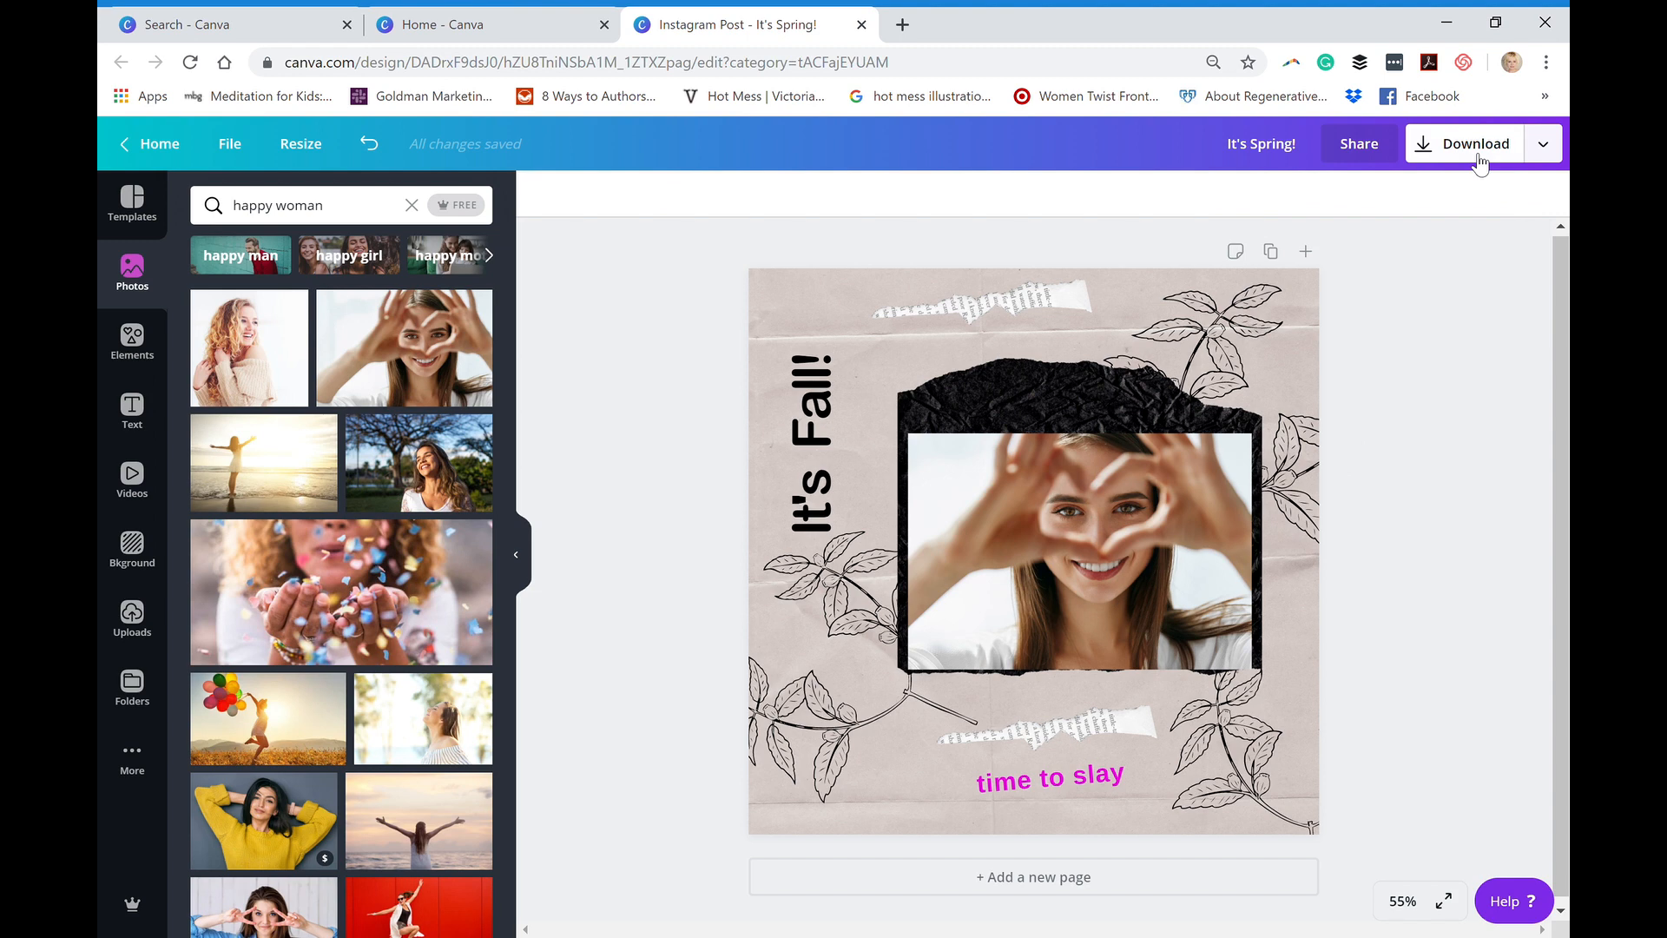
{"action": "left_click", "coordinate": [1479, 156]}
{"action": "left_click", "coordinate": [1515, 286]}
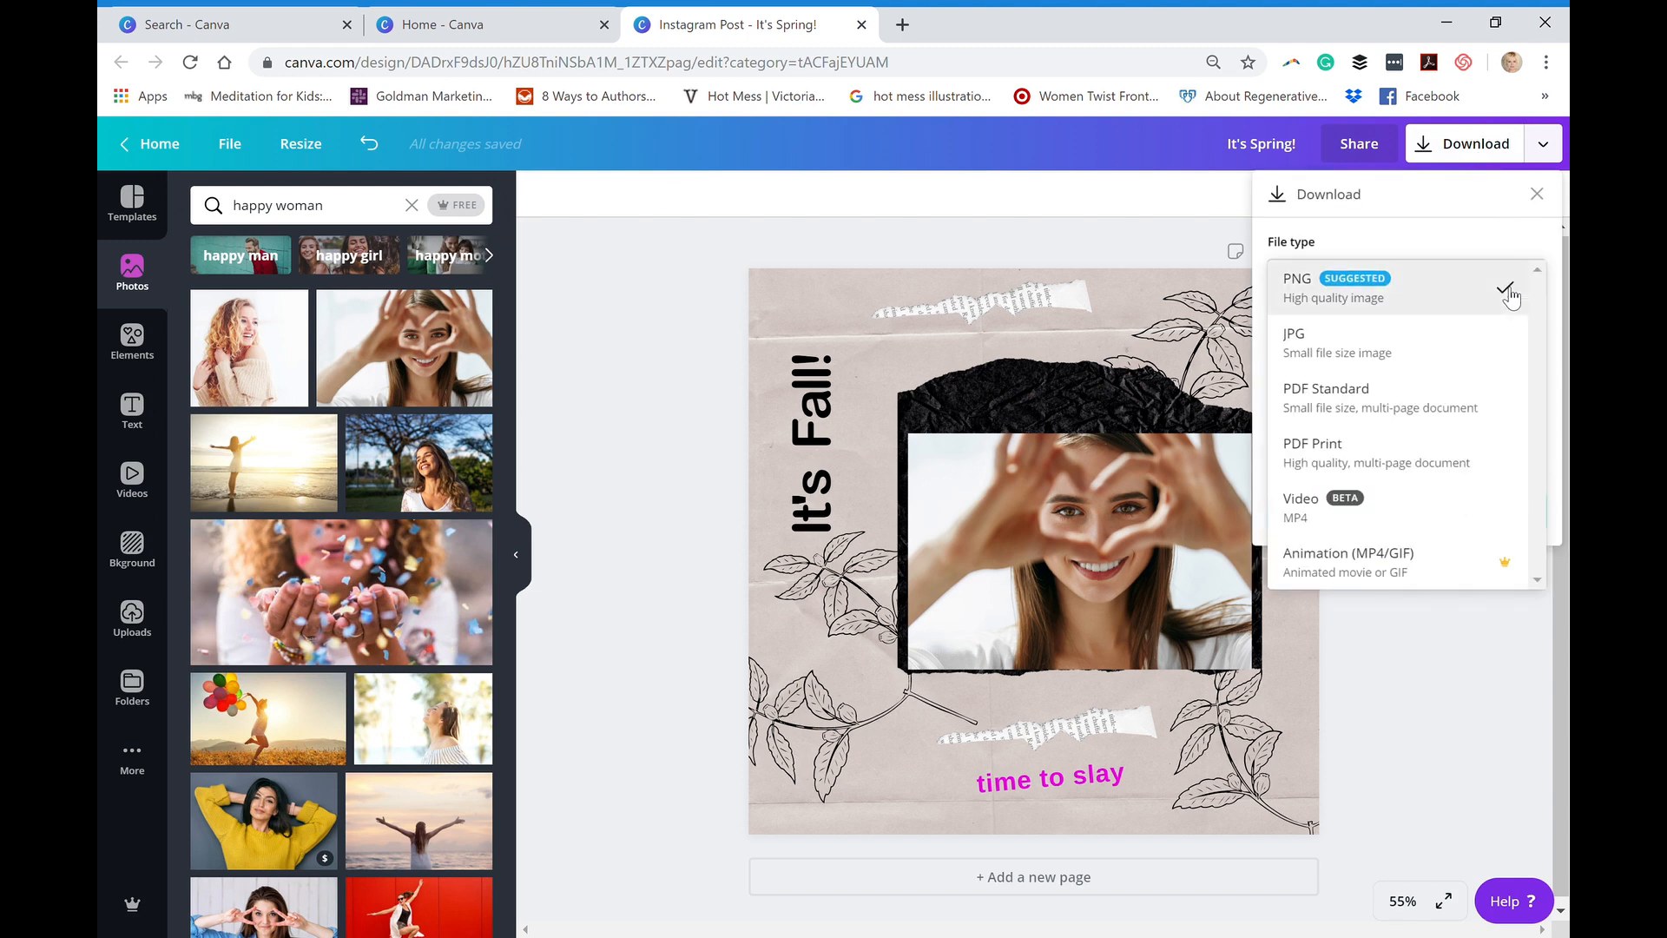
{"action": "left_click", "coordinate": [1308, 562]}
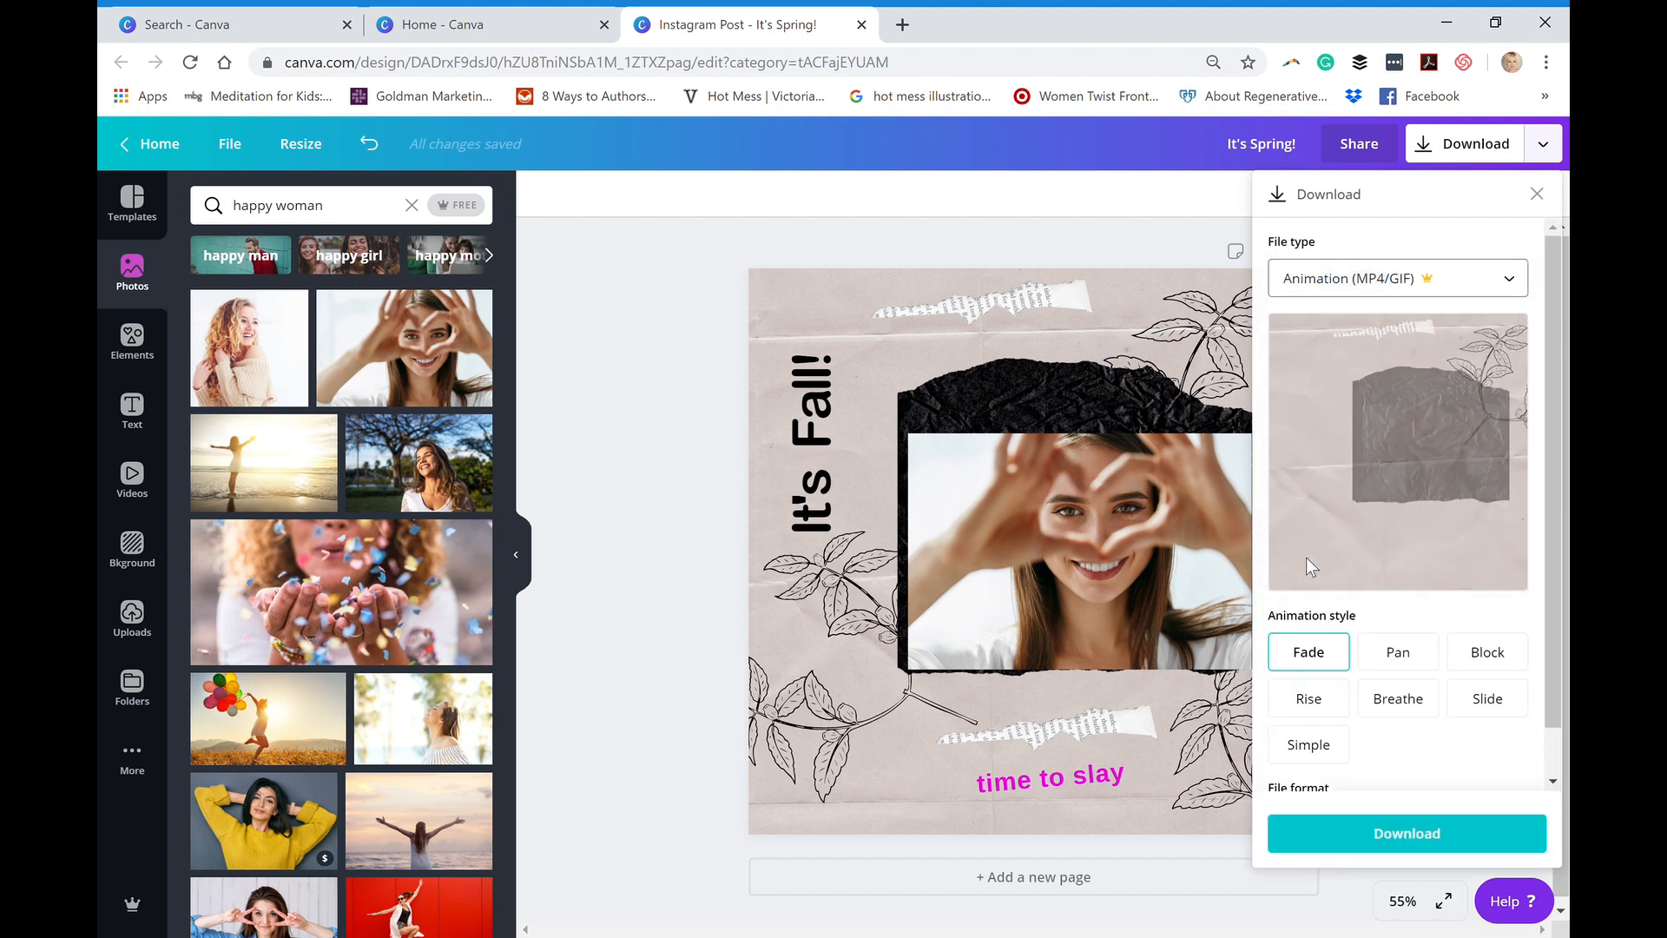
- Preview the Pan, Block, Rise, Breathe, Slide and Simple animation styles, and settle on Rise
{"action": "left_click", "coordinate": [1403, 665]}
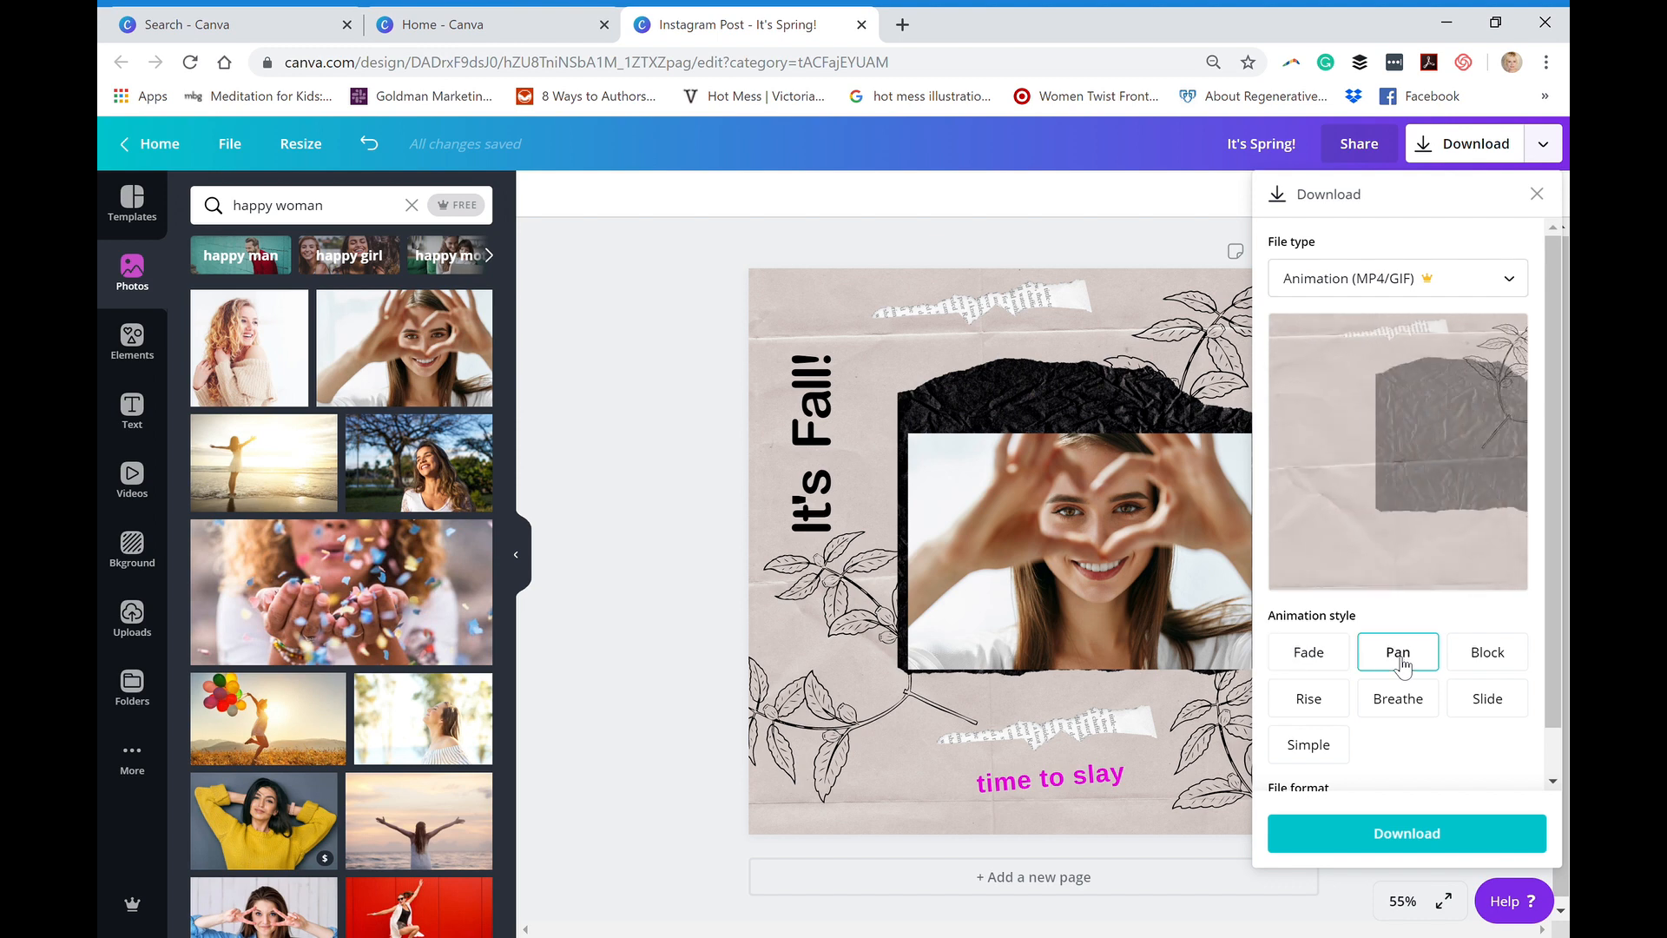
{"action": "left_click", "coordinate": [1479, 664]}
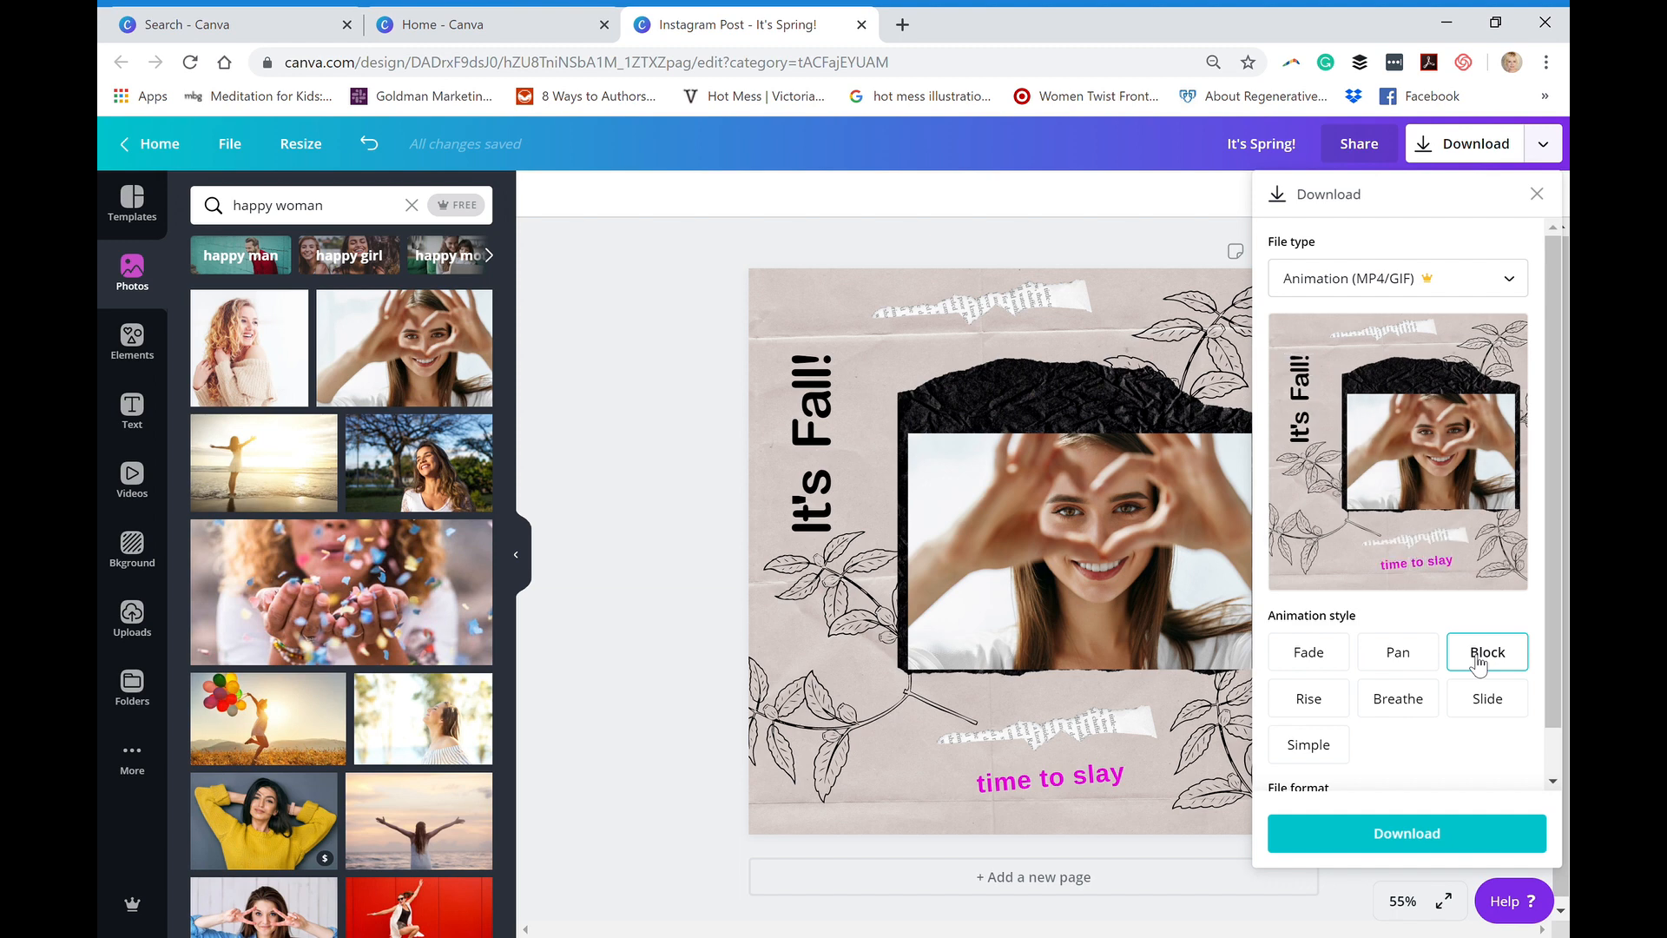
{"action": "left_click", "coordinate": [1319, 705]}
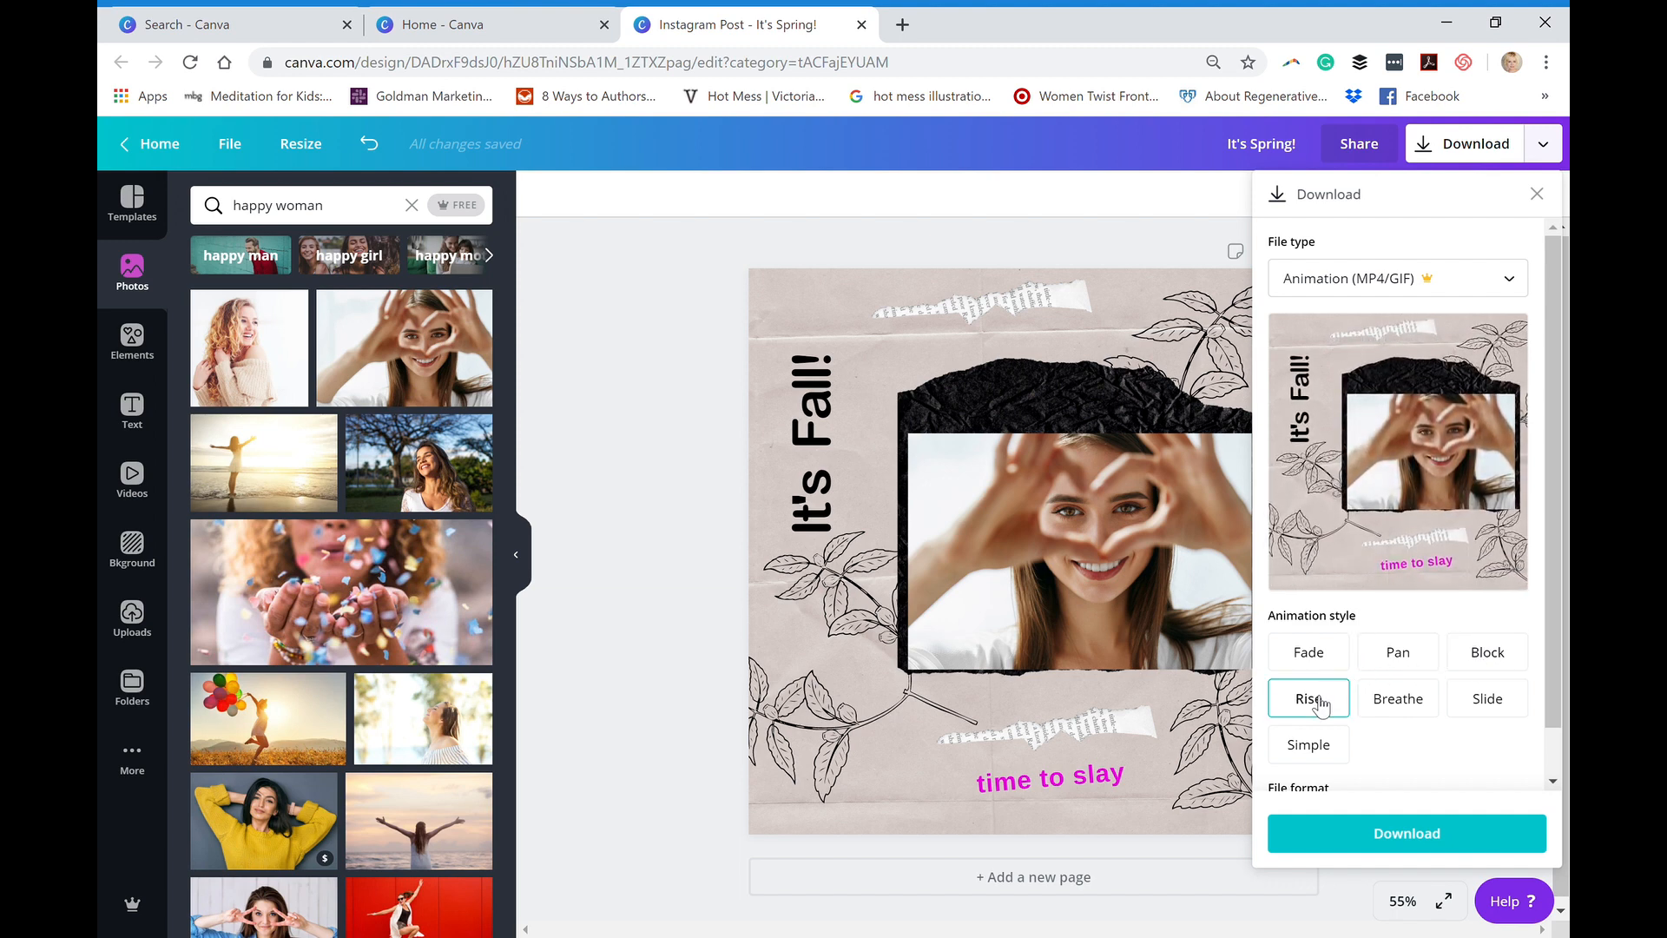
{"action": "left_click", "coordinate": [1395, 710]}
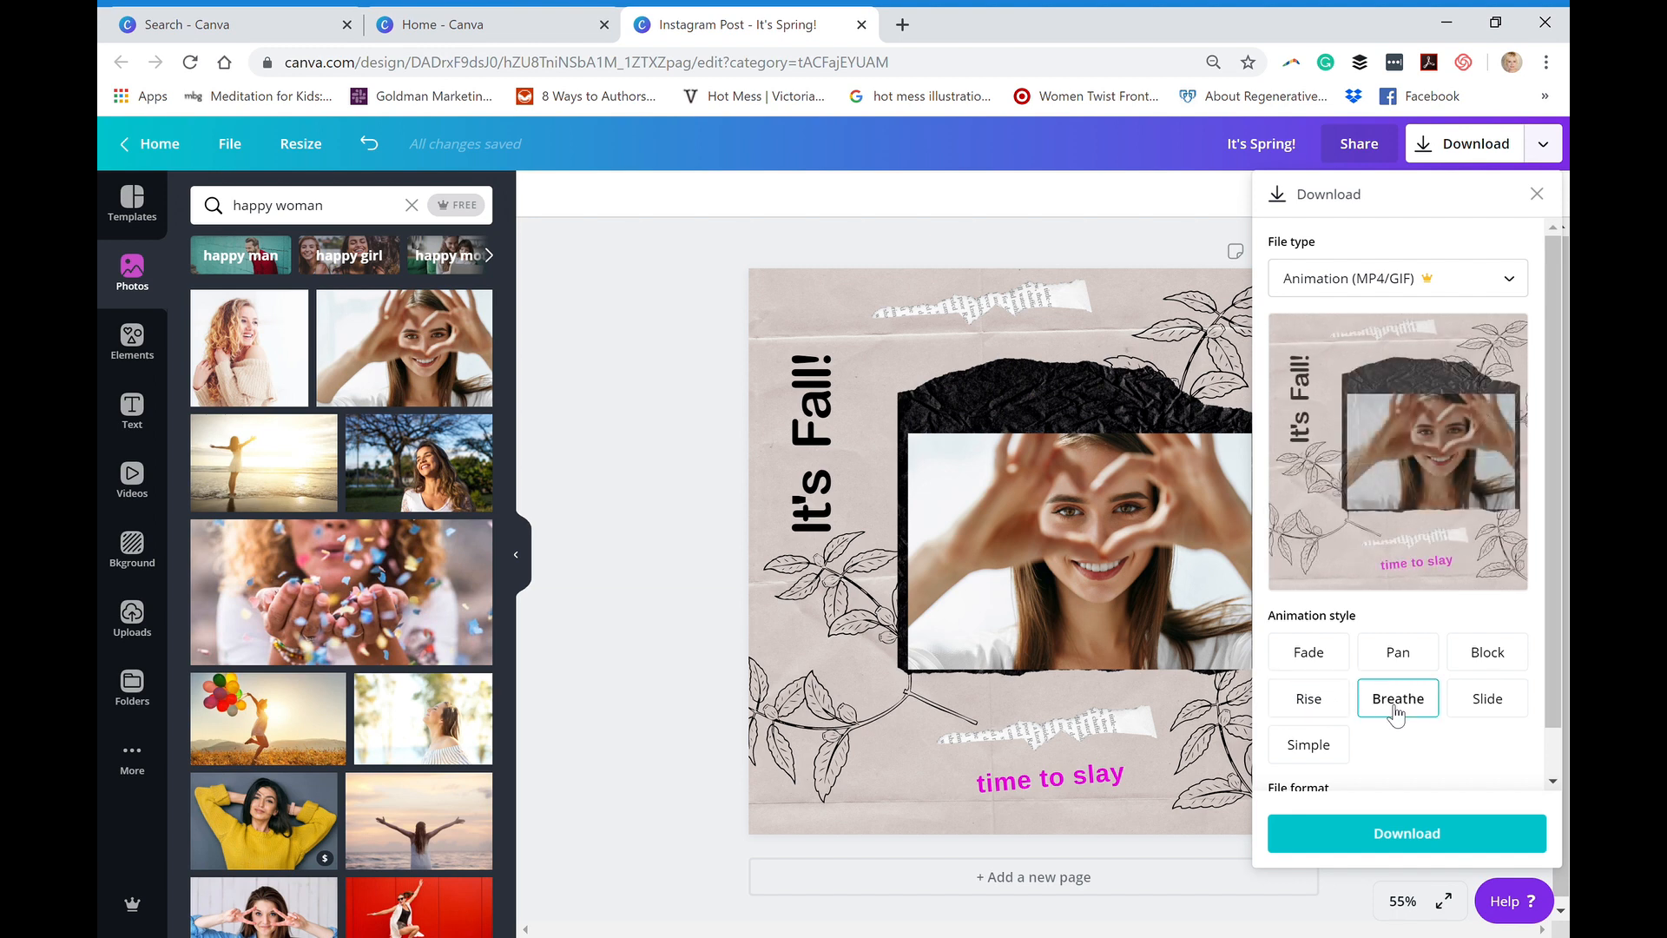
{"action": "left_click", "coordinate": [1492, 700]}
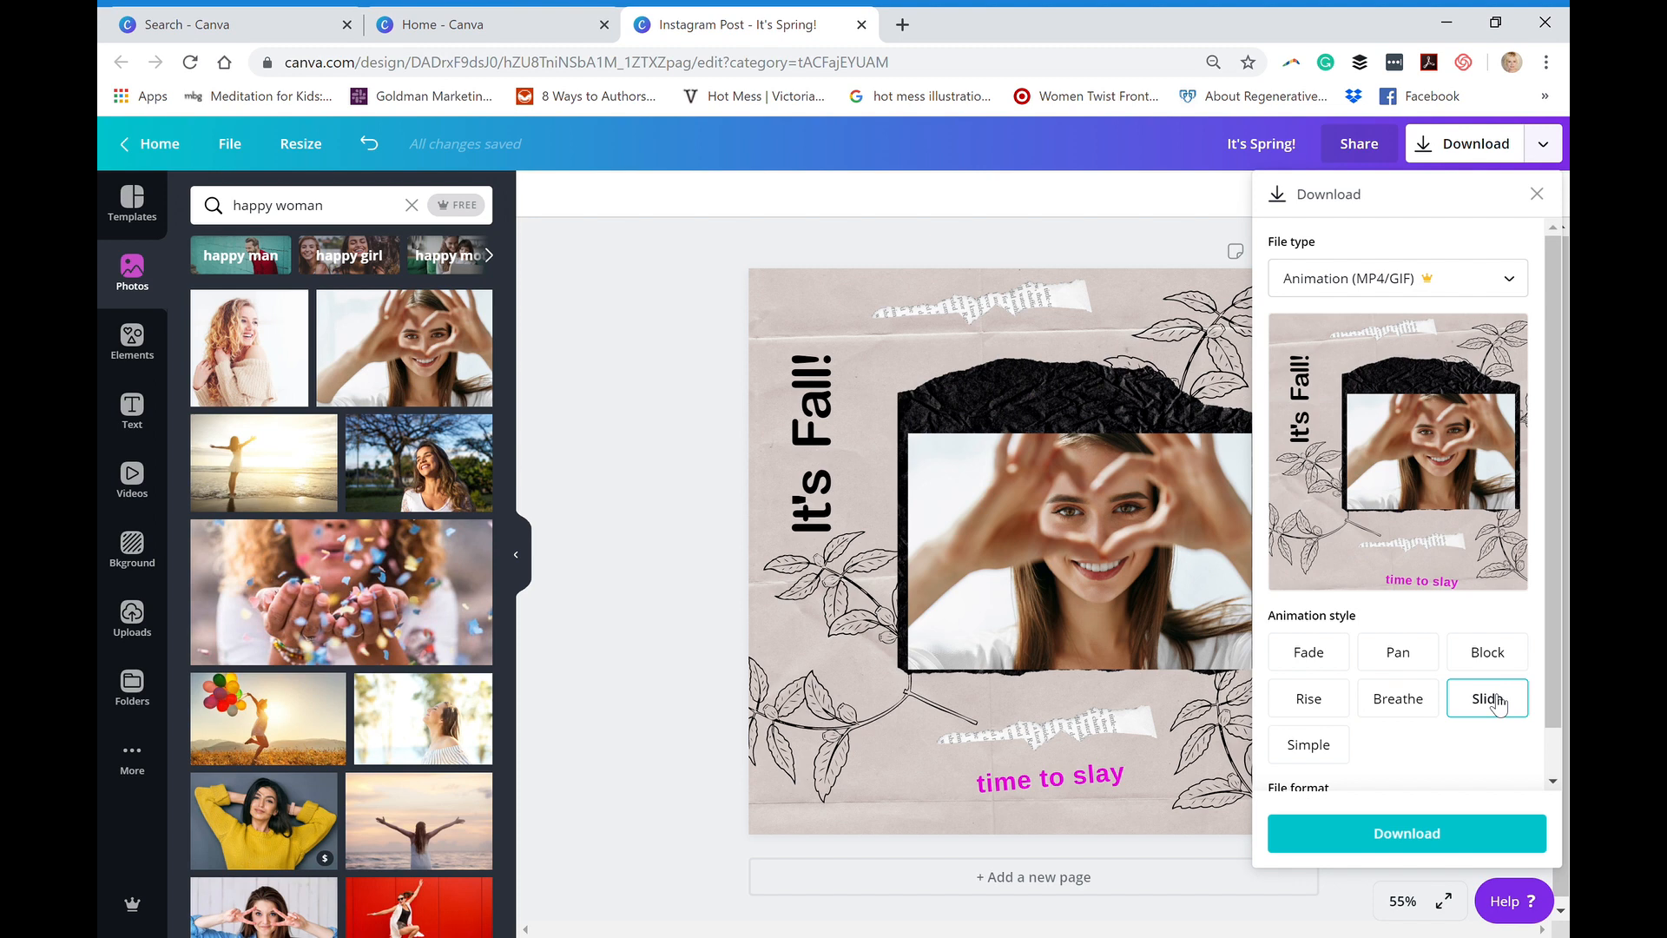
{"action": "left_click", "coordinate": [1303, 752]}
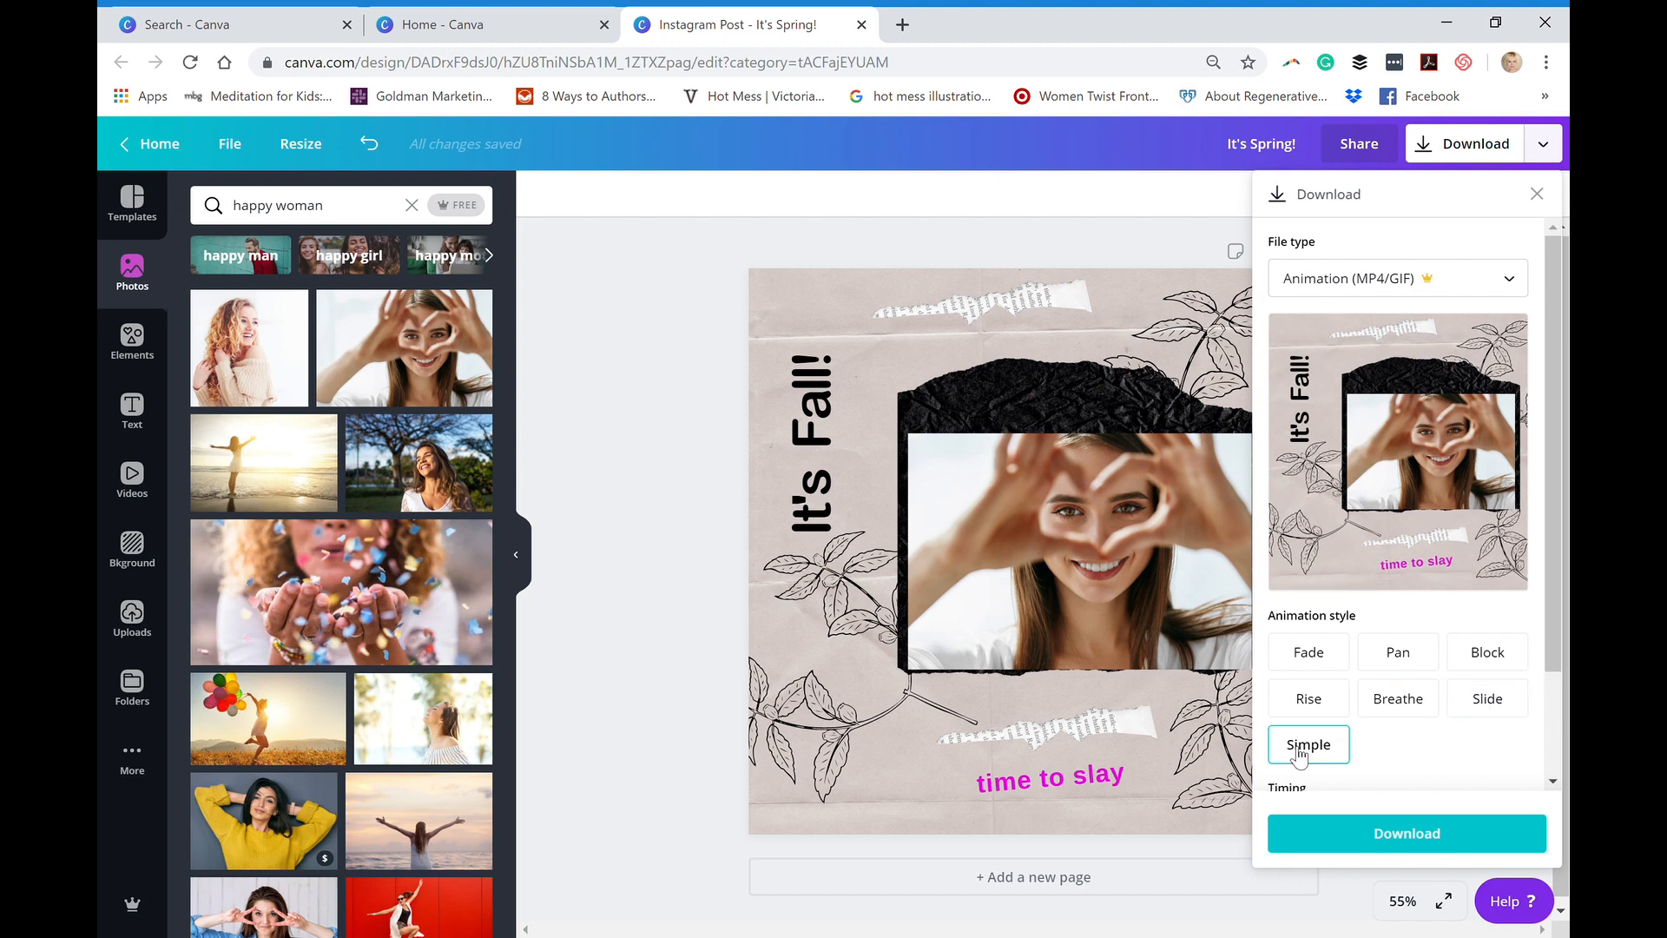
{"action": "left_click", "coordinate": [1309, 714]}
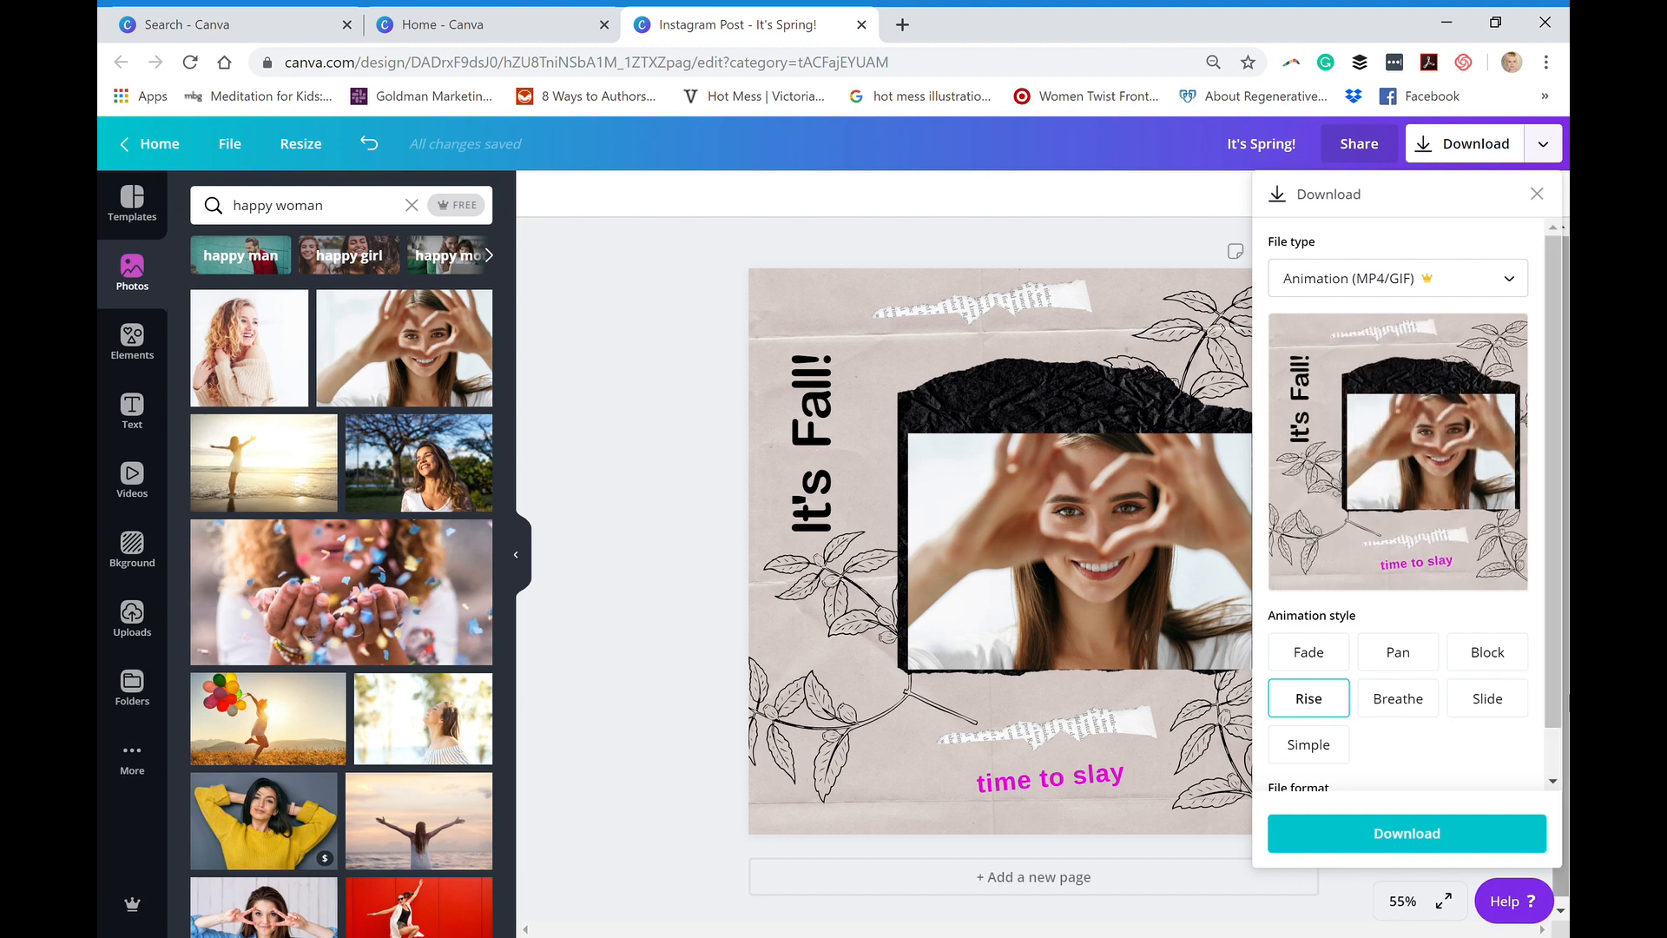
- Download the animation in the Animated GIF file format and open the downloaded file
{"action": "left_click_drag", "start_coordinate": [1551, 682], "coordinate": [1540, 757]}
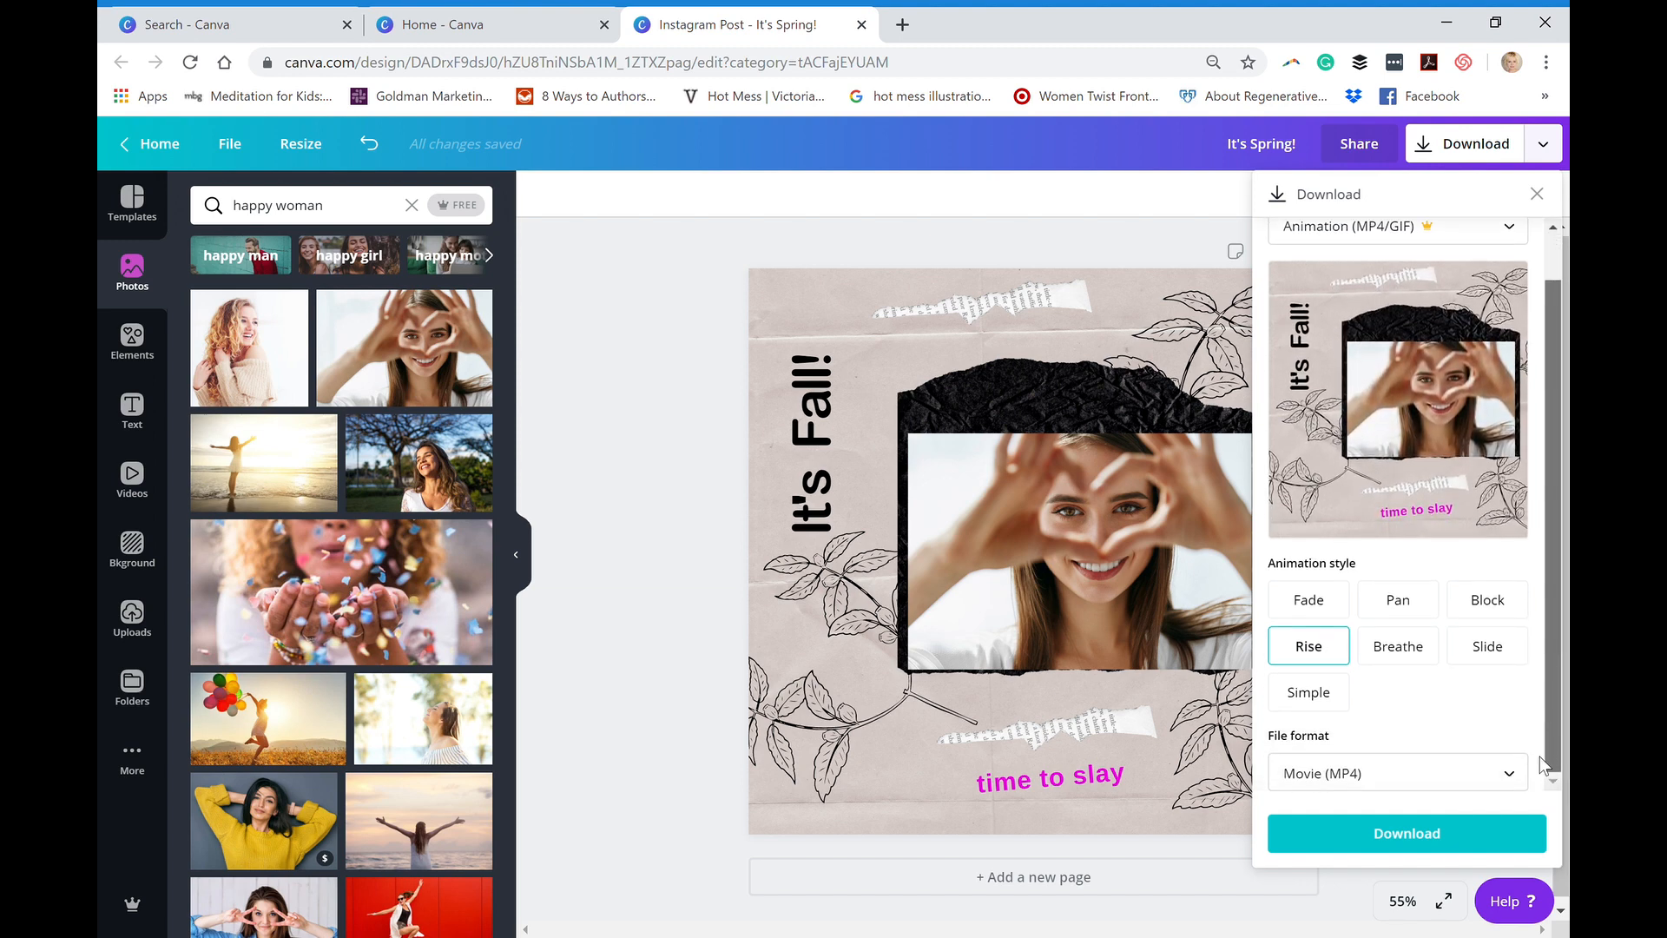
{"action": "left_click", "coordinate": [1328, 784]}
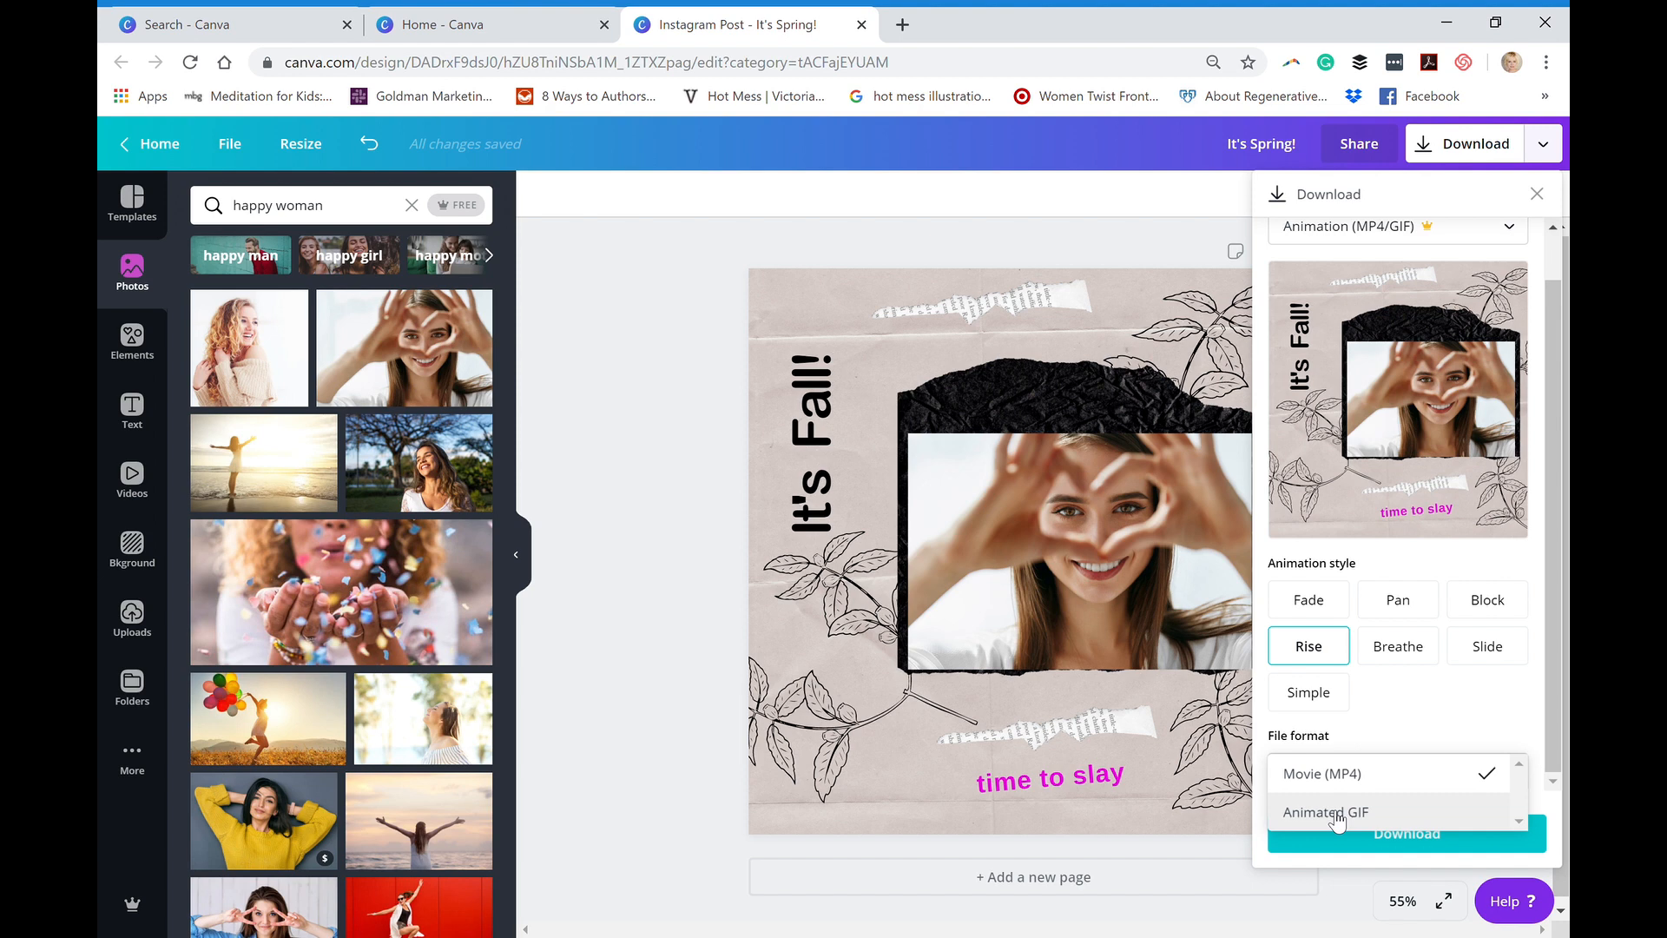
{"action": "left_click", "coordinate": [1329, 812]}
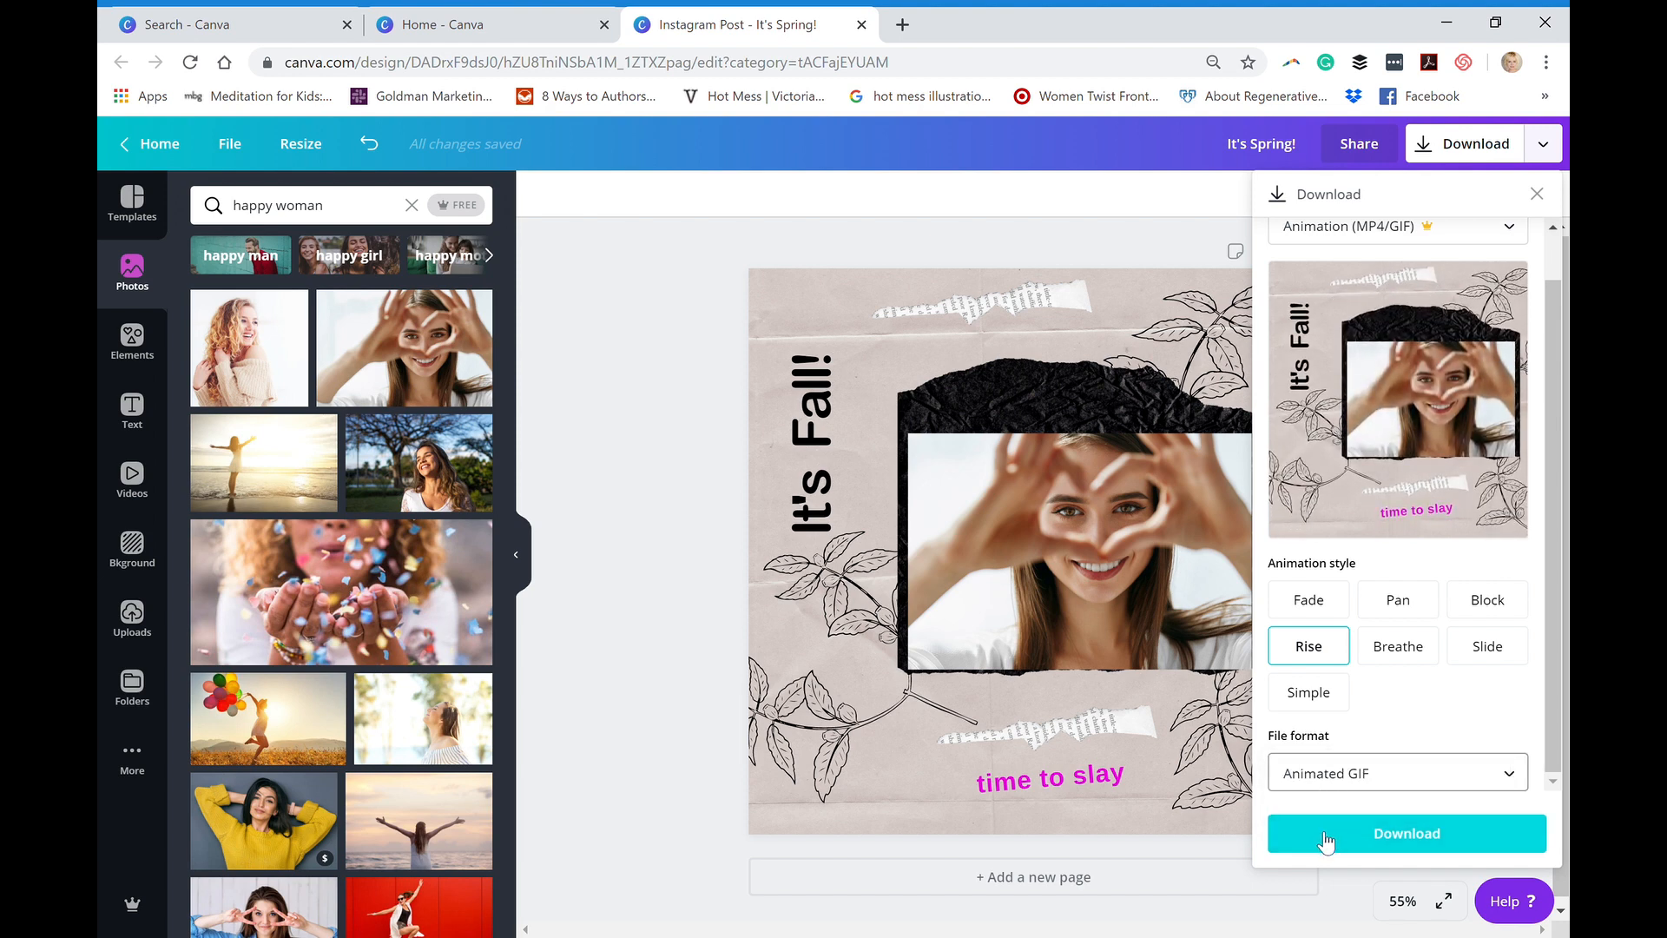
{"action": "left_click", "coordinate": [1320, 834]}
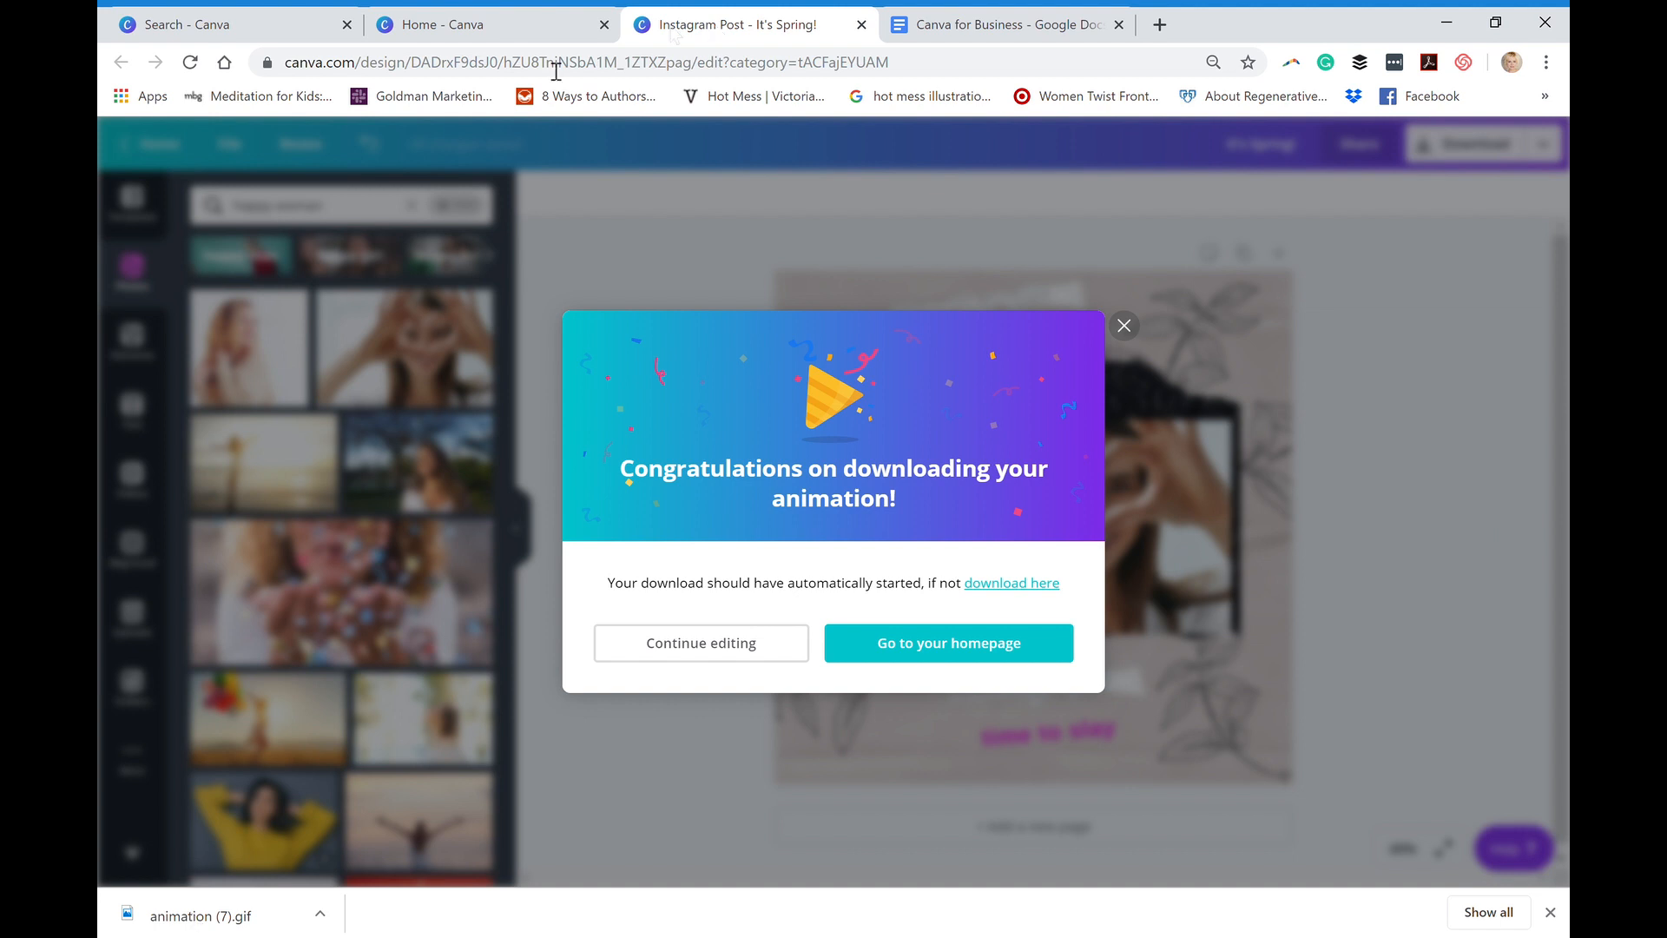
{"action": "left_click", "coordinate": [182, 919]}
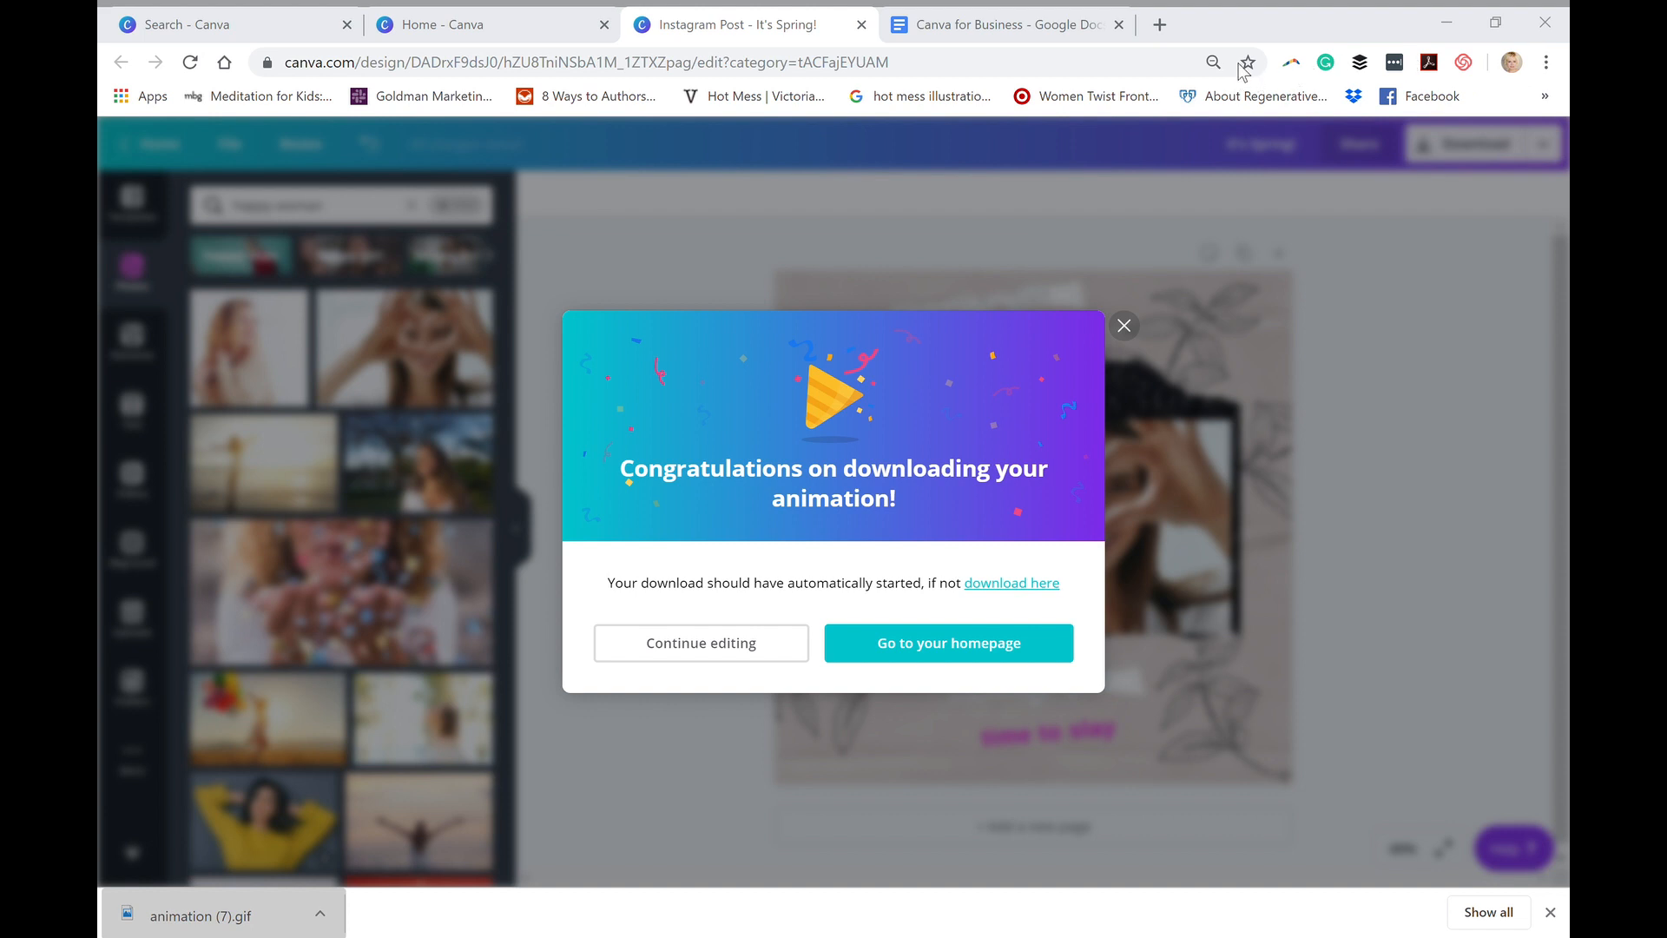
{"action": "left_click", "coordinate": [1124, 334]}
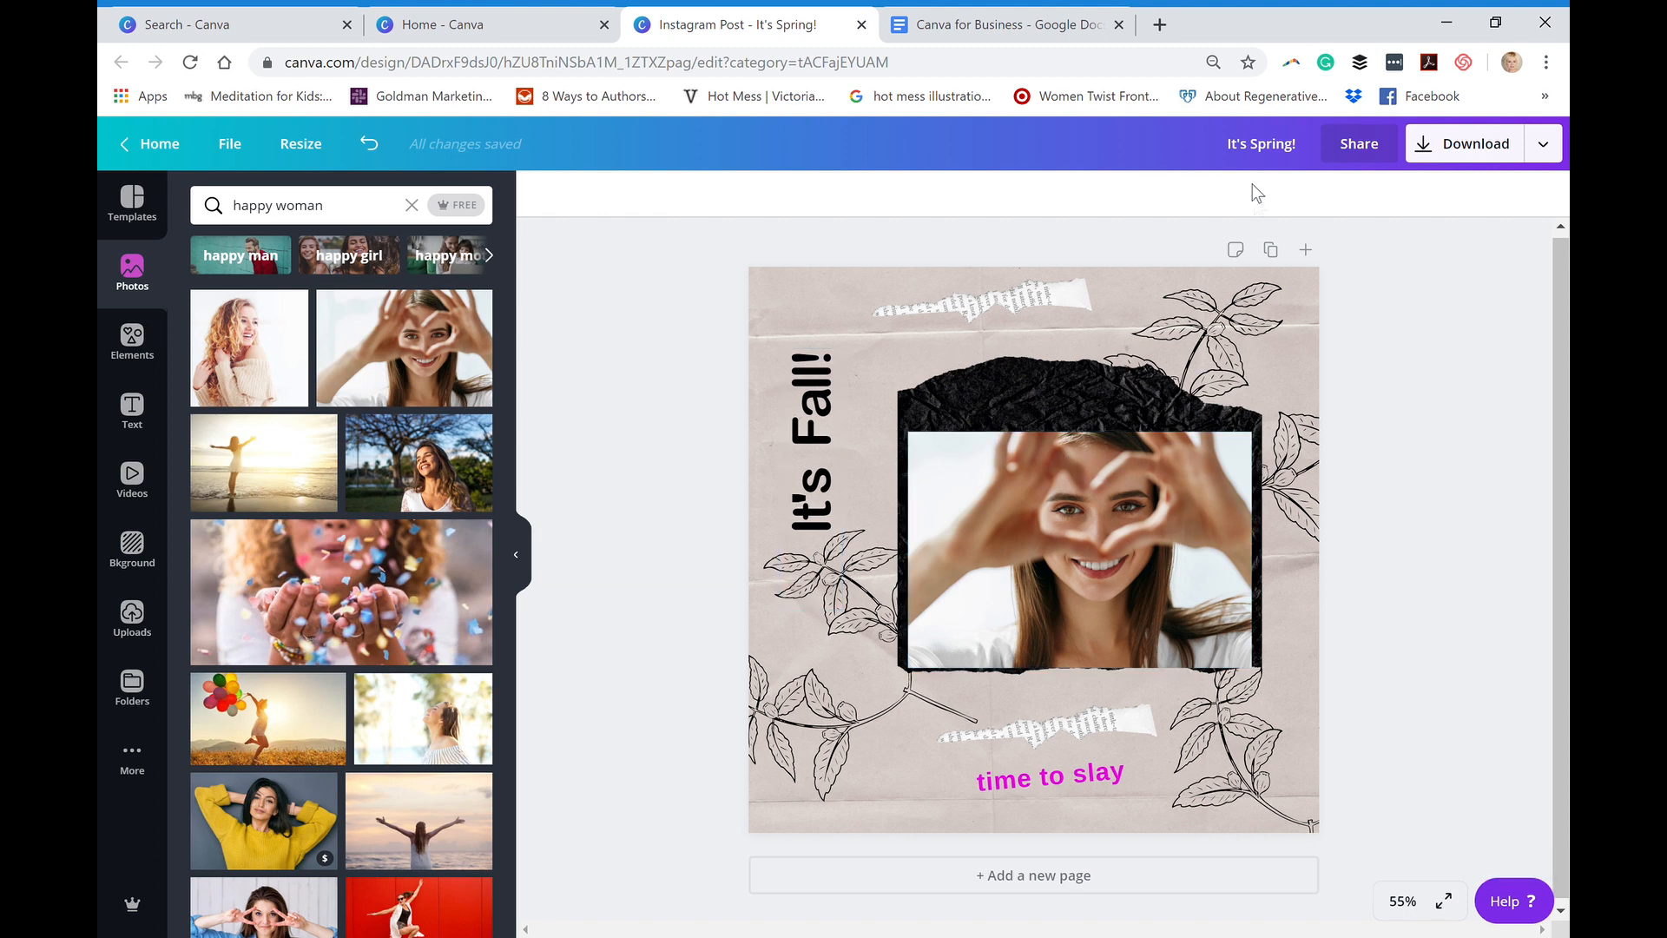
- Rename the design "itsfall"
{"action": "left_click_drag", "start_coordinate": [1241, 154], "coordinate": [1321, 164]}
{"action": "type", "text": "its"}
{"action": "type", "text": "fall"}
{"action": "key", "text": "Return"}
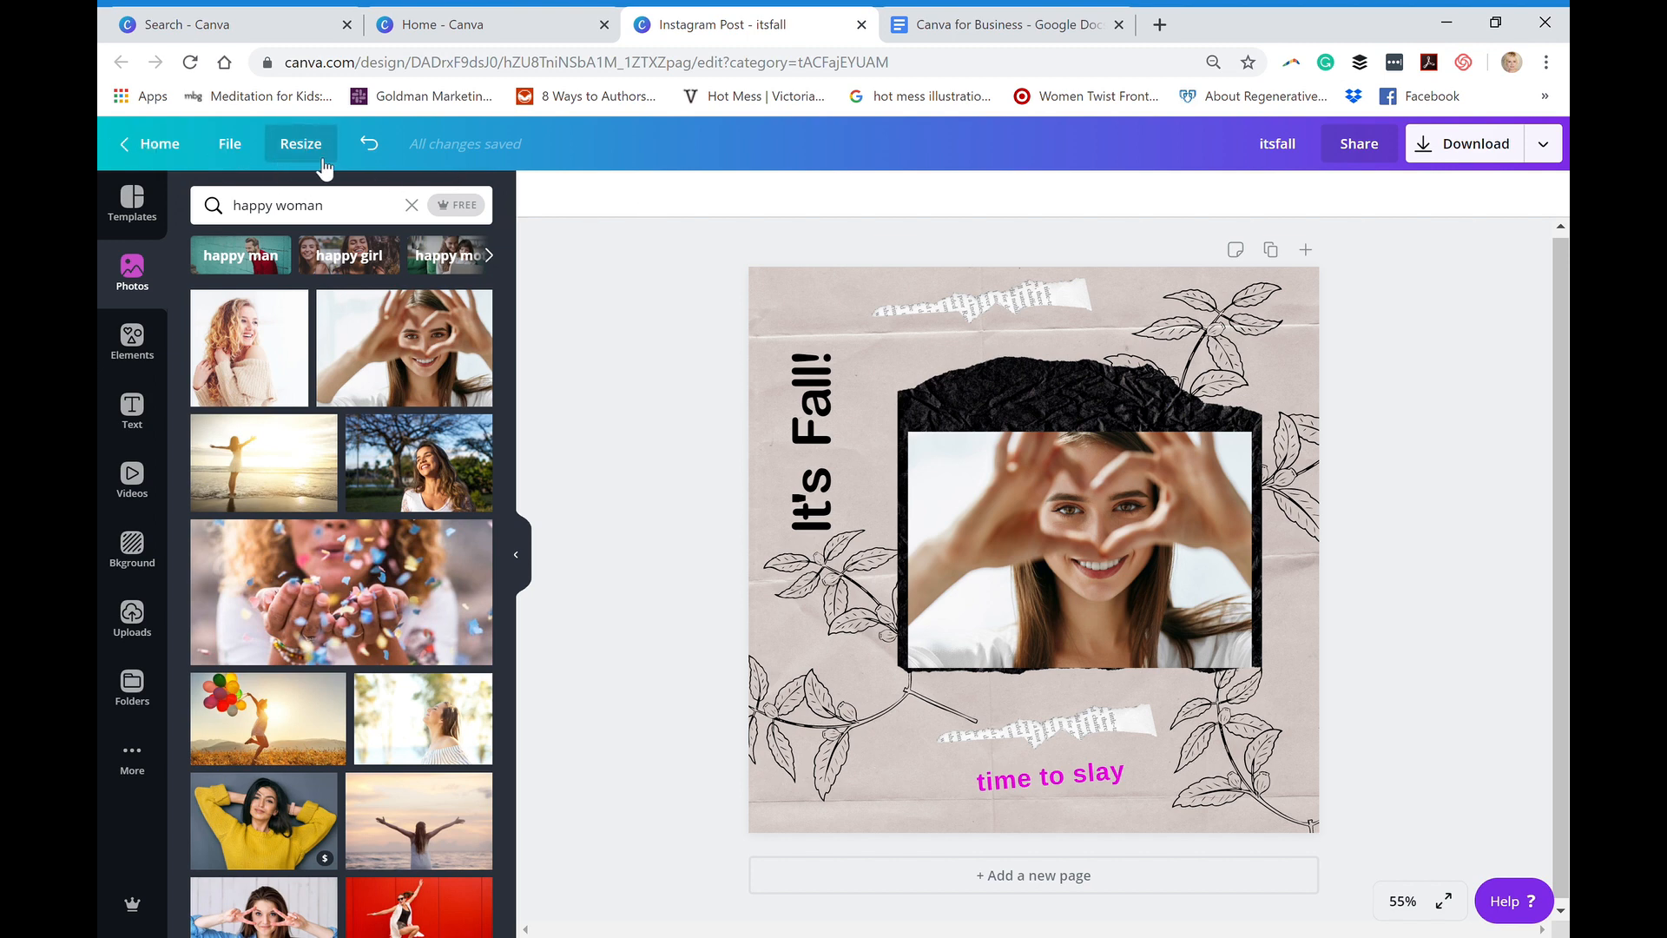
- Create a resized copy of the Instagram post in the Pinterest Graphic format, 735 × 1102 px
{"action": "left_click", "coordinate": [231, 150]}
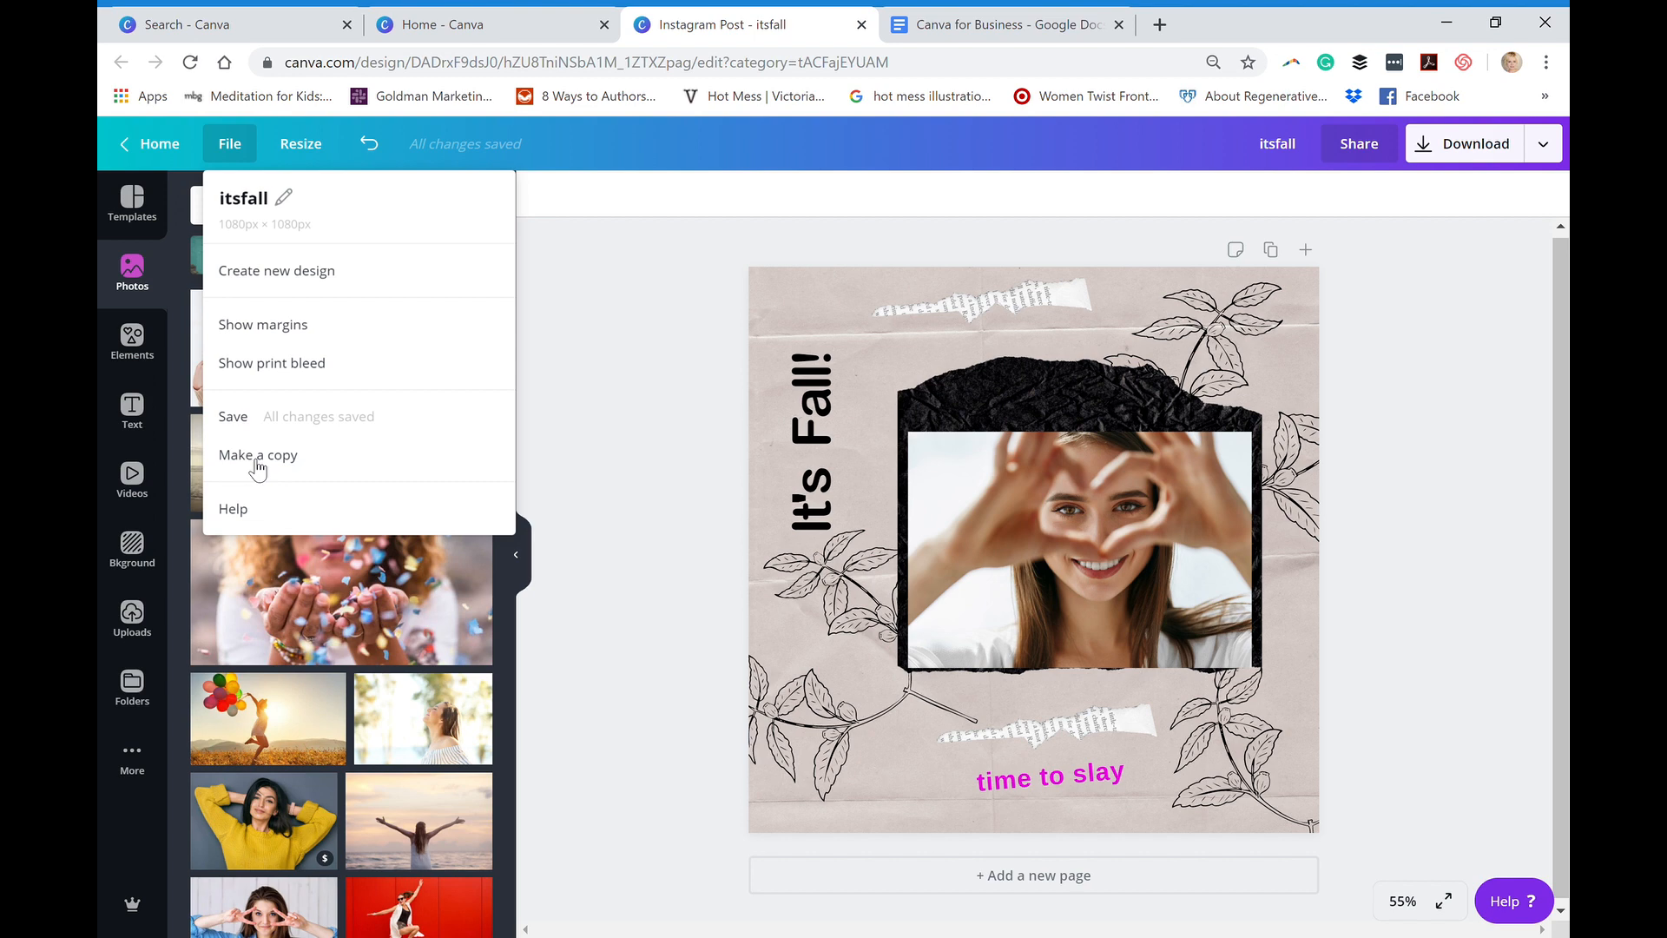
{"action": "left_click", "coordinate": [305, 145]}
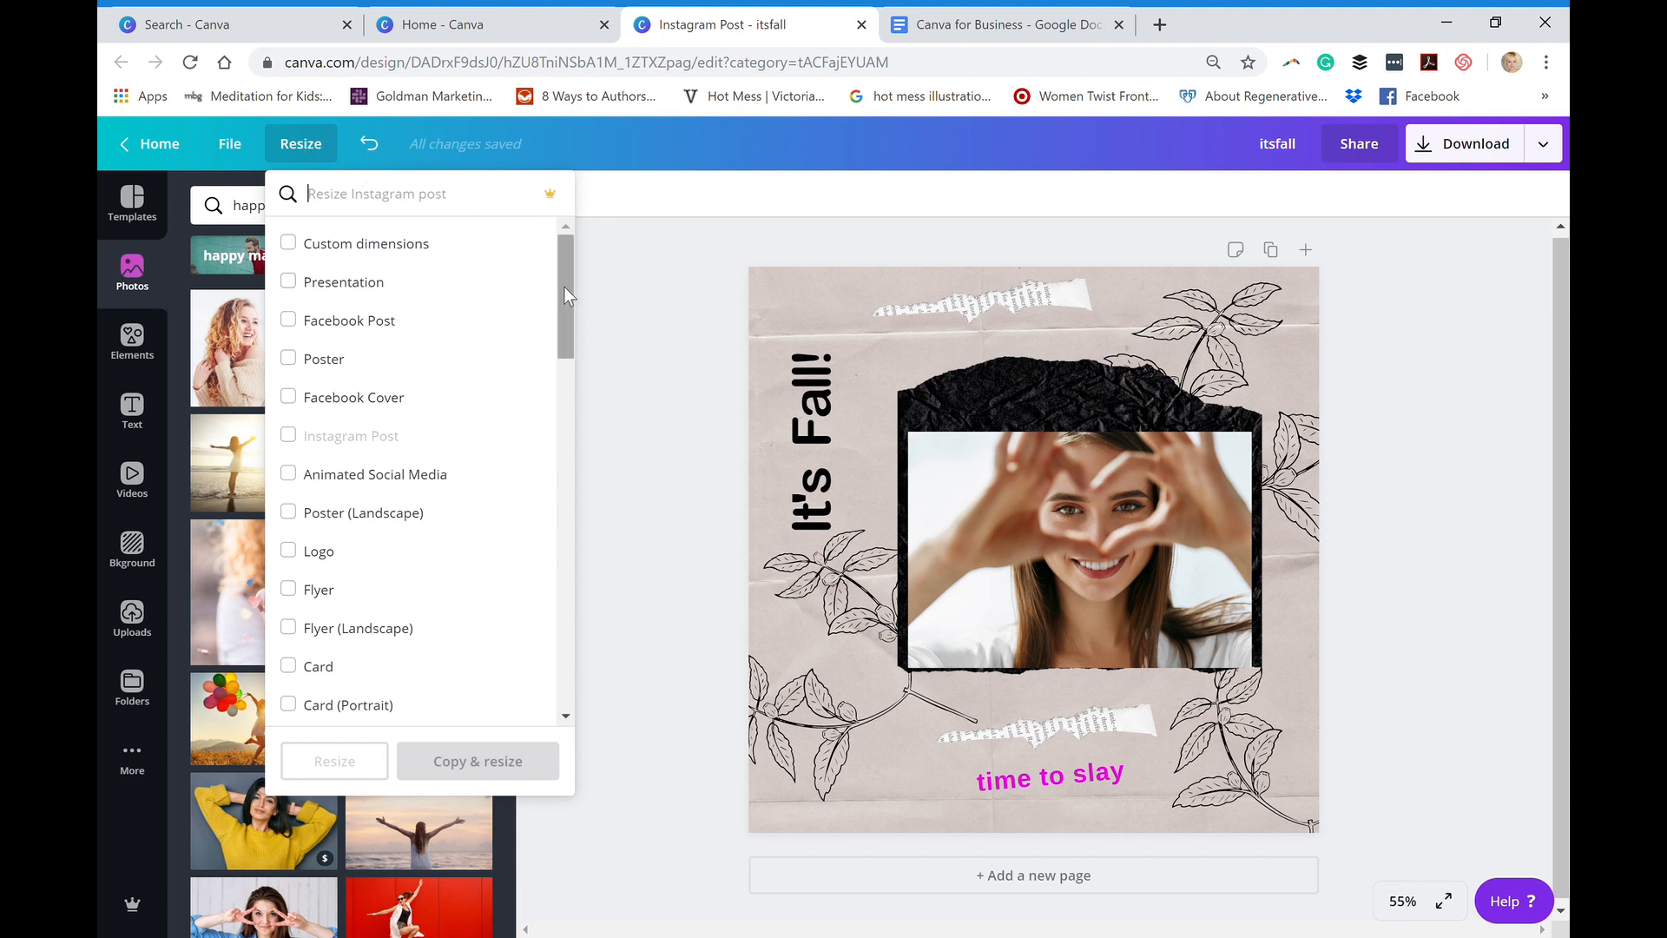
{"action": "scroll", "coordinate": [556, 336], "scroll_direction": "down", "scroll_amount": 2}
{"action": "scroll", "coordinate": [555, 337], "scroll_direction": "down", "scroll_amount": 1}
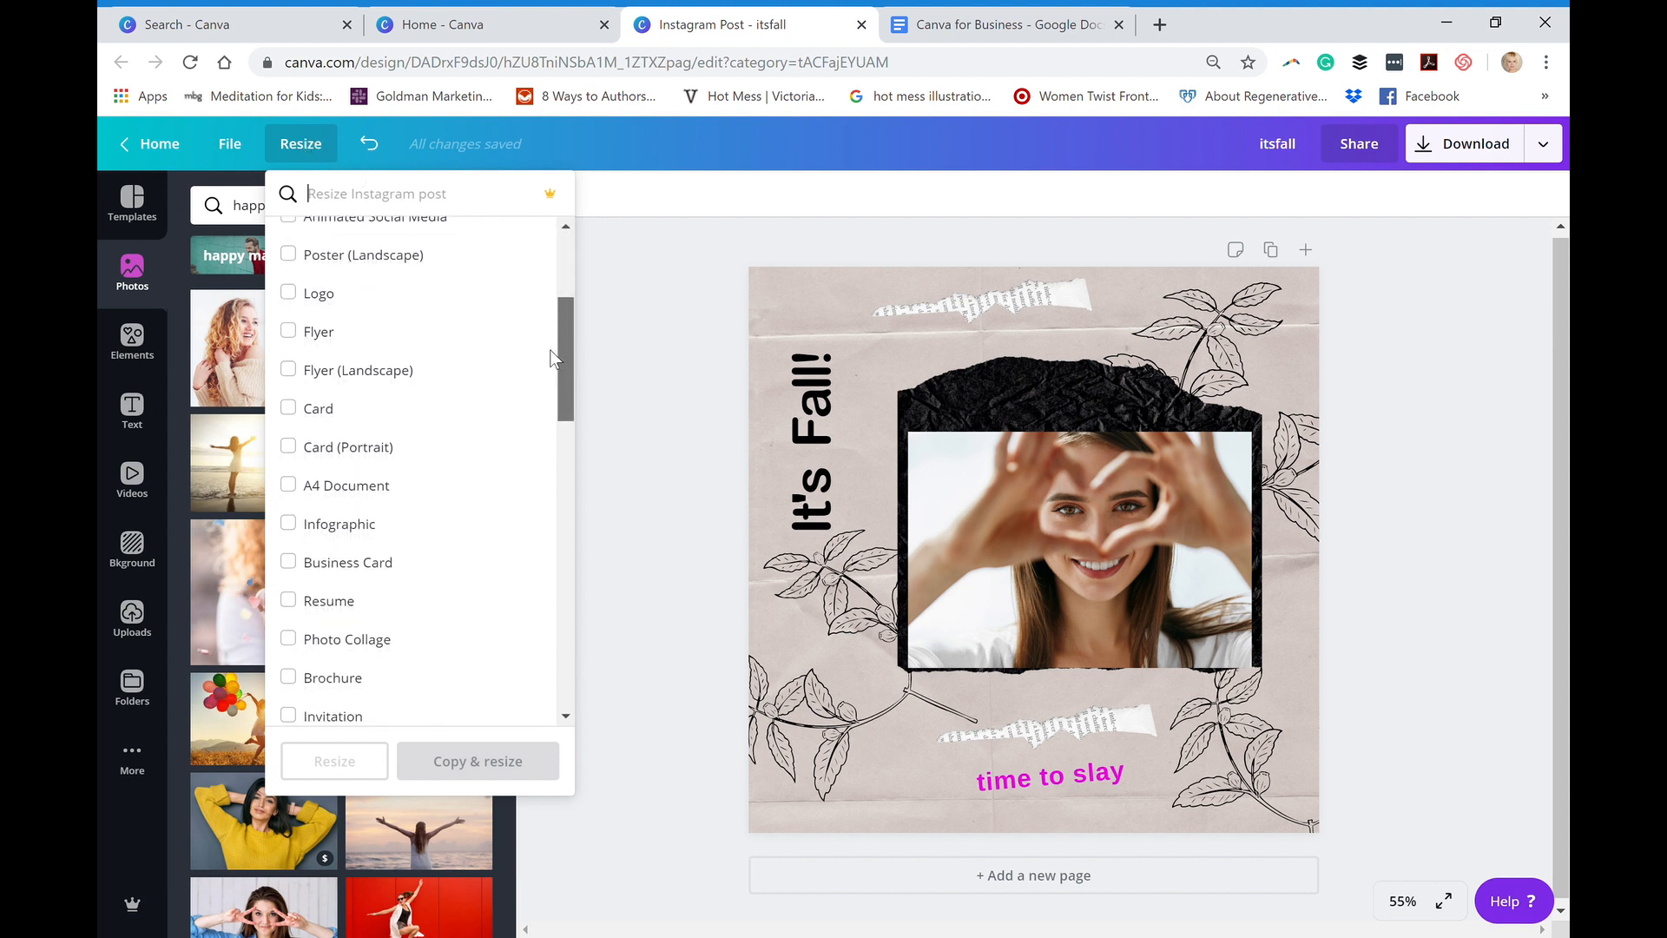
{"action": "scroll", "coordinate": [547, 365], "scroll_direction": "down", "scroll_amount": 4}
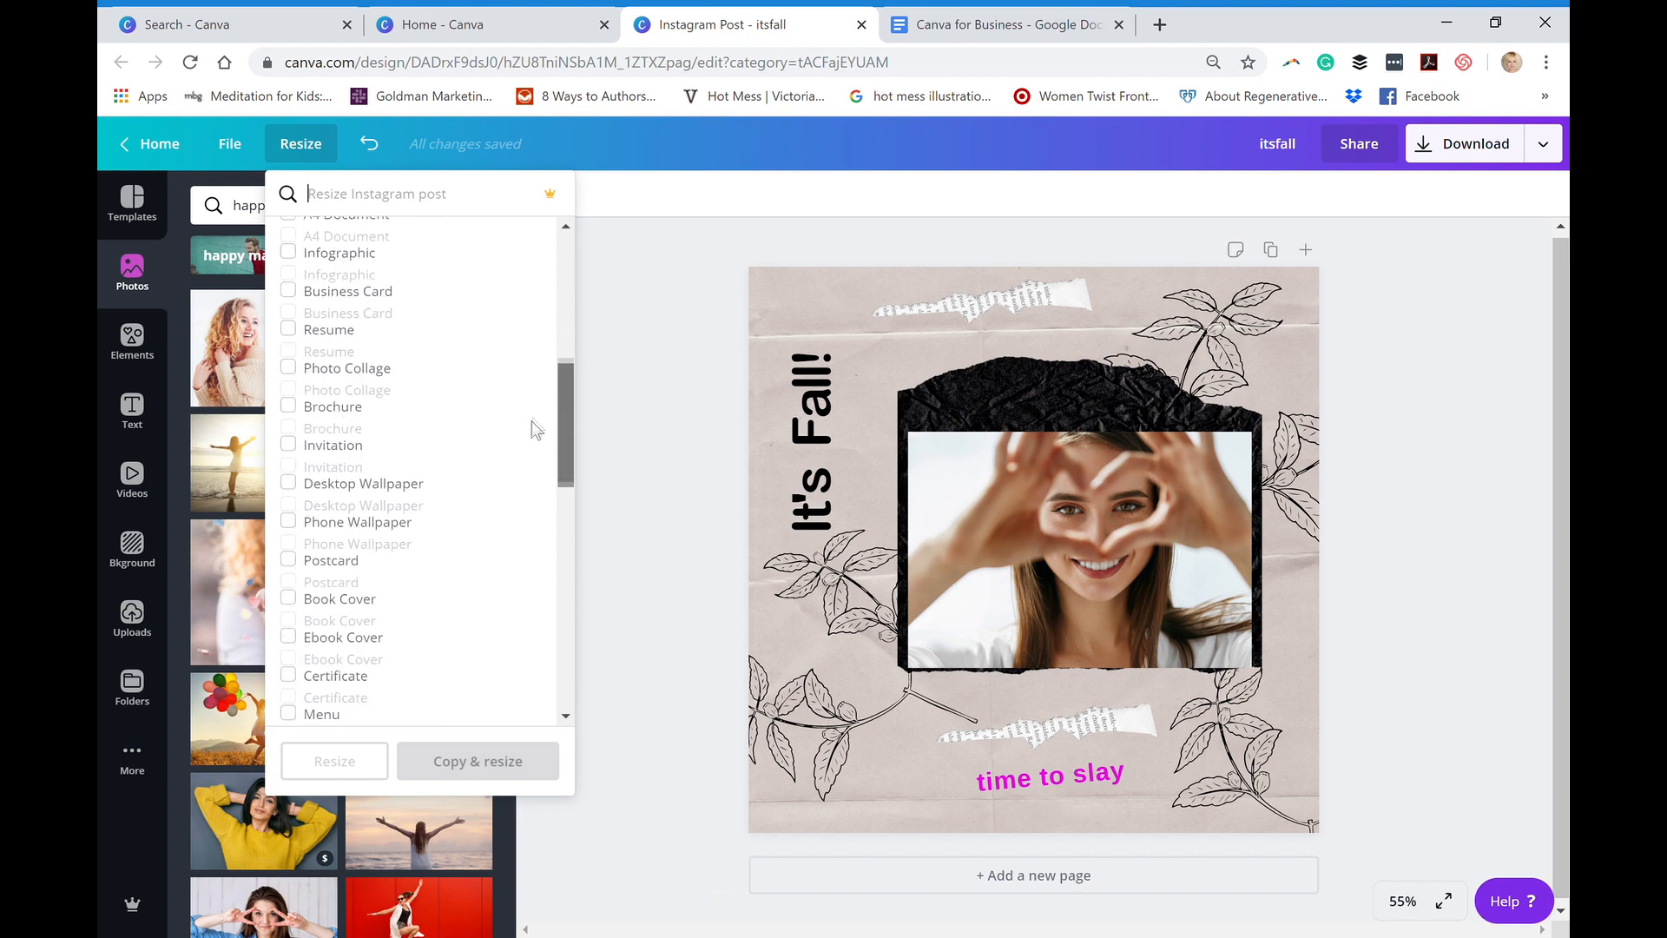
{"action": "scroll", "coordinate": [529, 439], "scroll_direction": "down", "scroll_amount": 3}
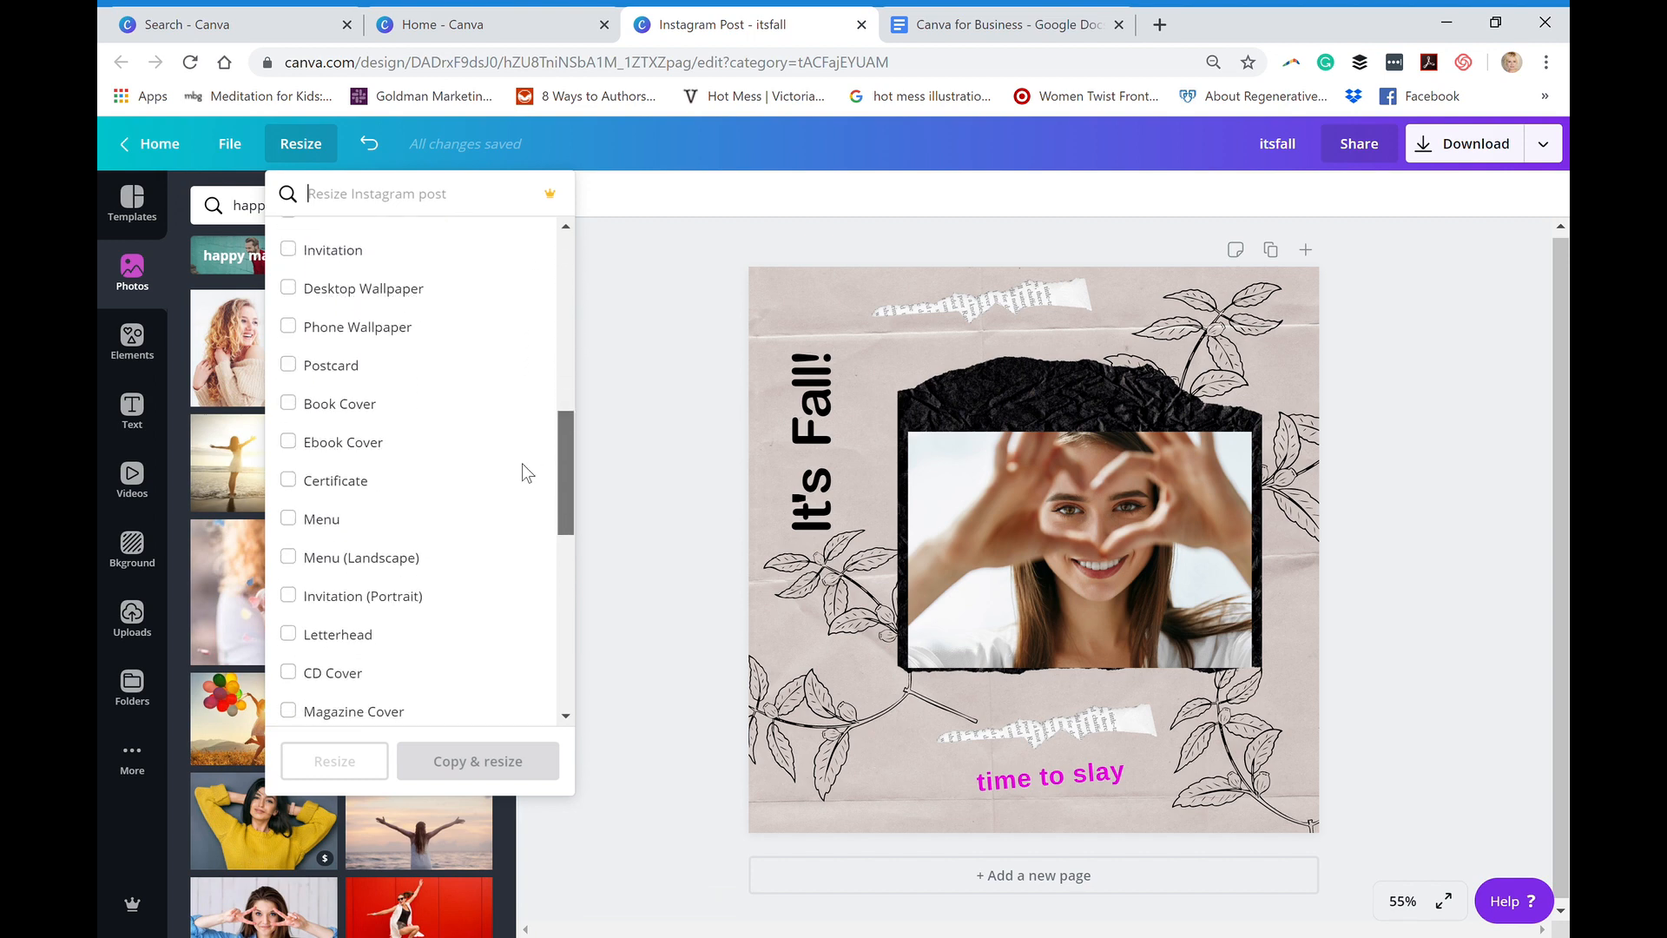
{"action": "scroll", "coordinate": [521, 495], "scroll_direction": "down", "scroll_amount": 4}
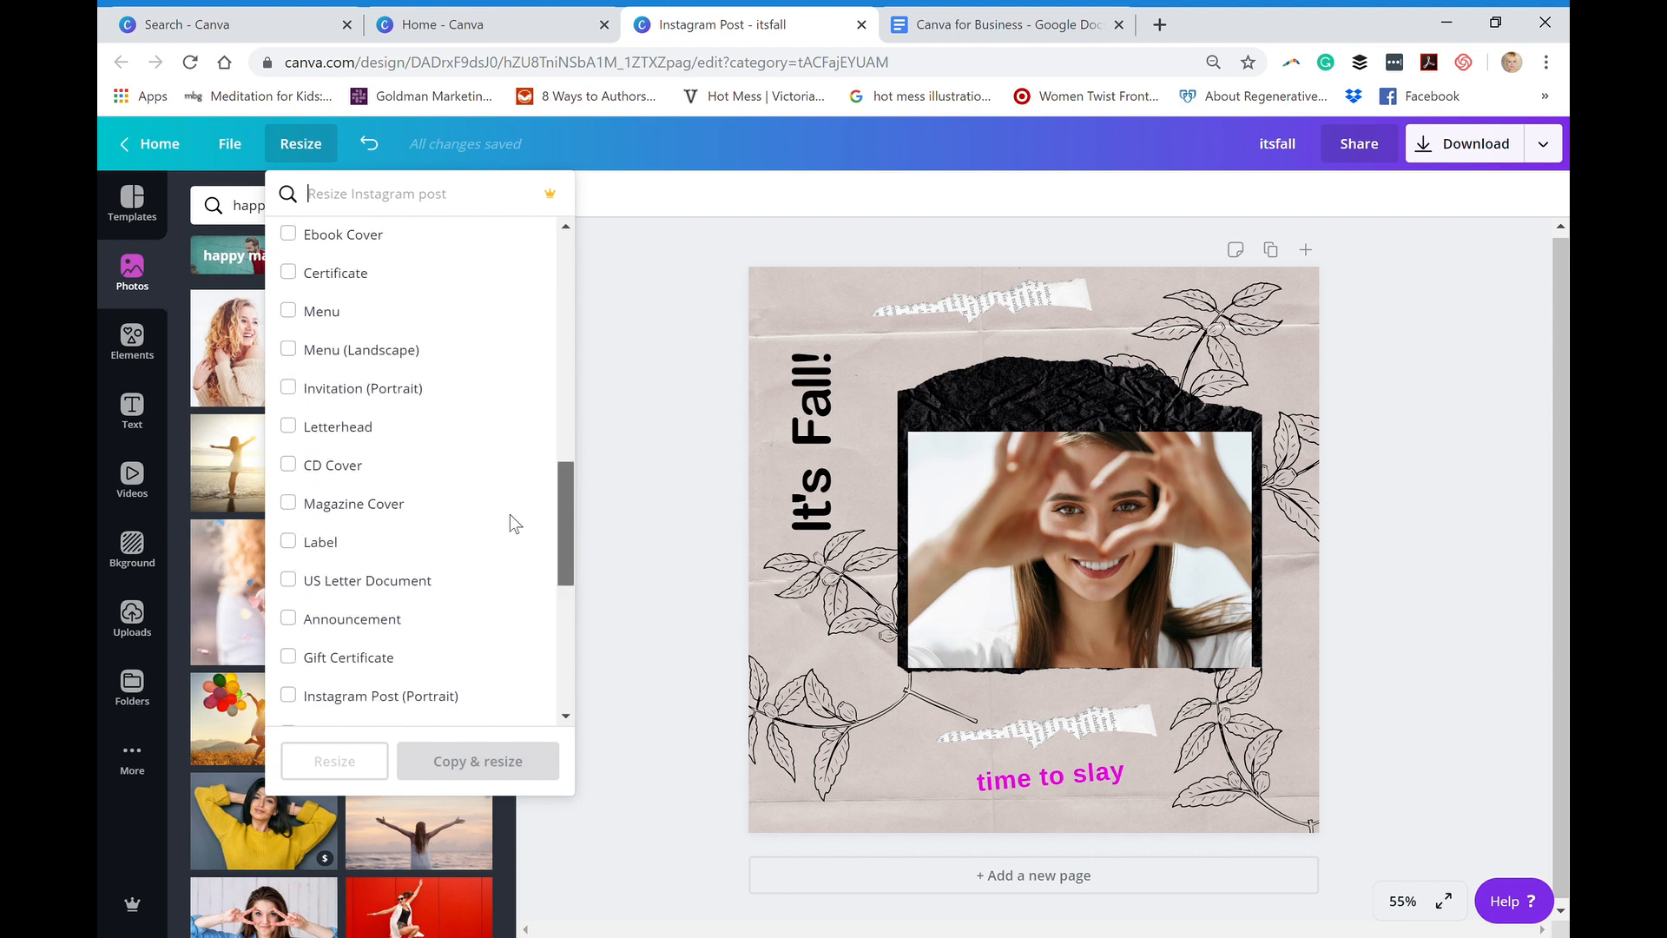
{"action": "scroll", "coordinate": [515, 530], "scroll_direction": "down", "scroll_amount": 4}
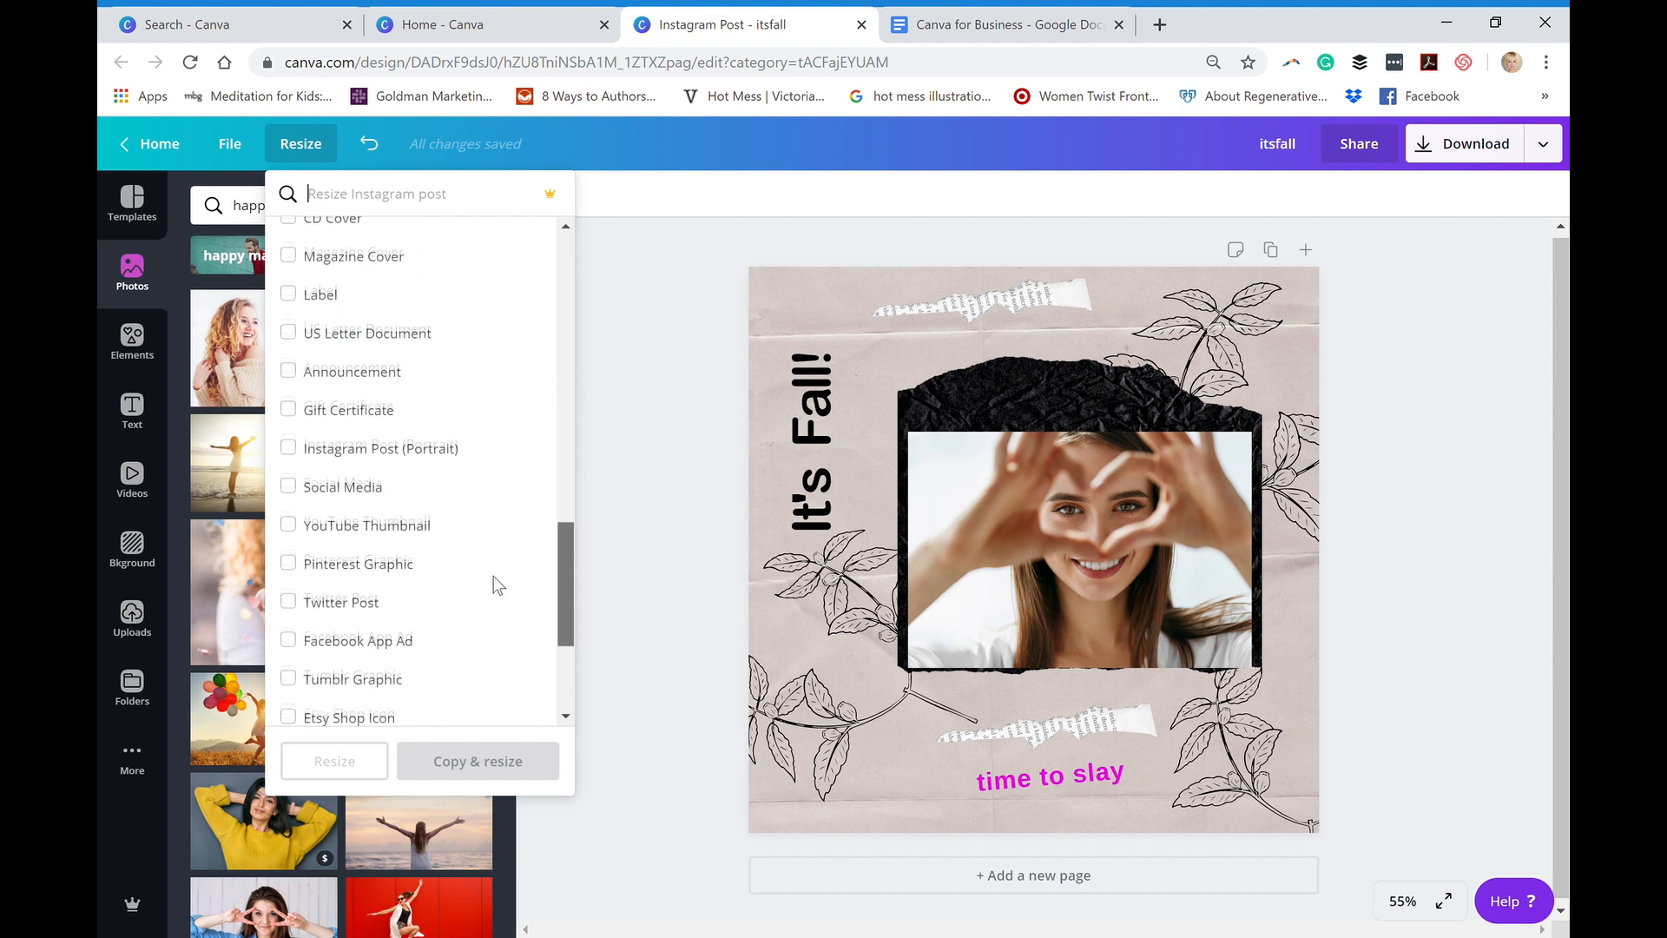
{"action": "scroll", "coordinate": [492, 589], "scroll_direction": "down", "scroll_amount": 1}
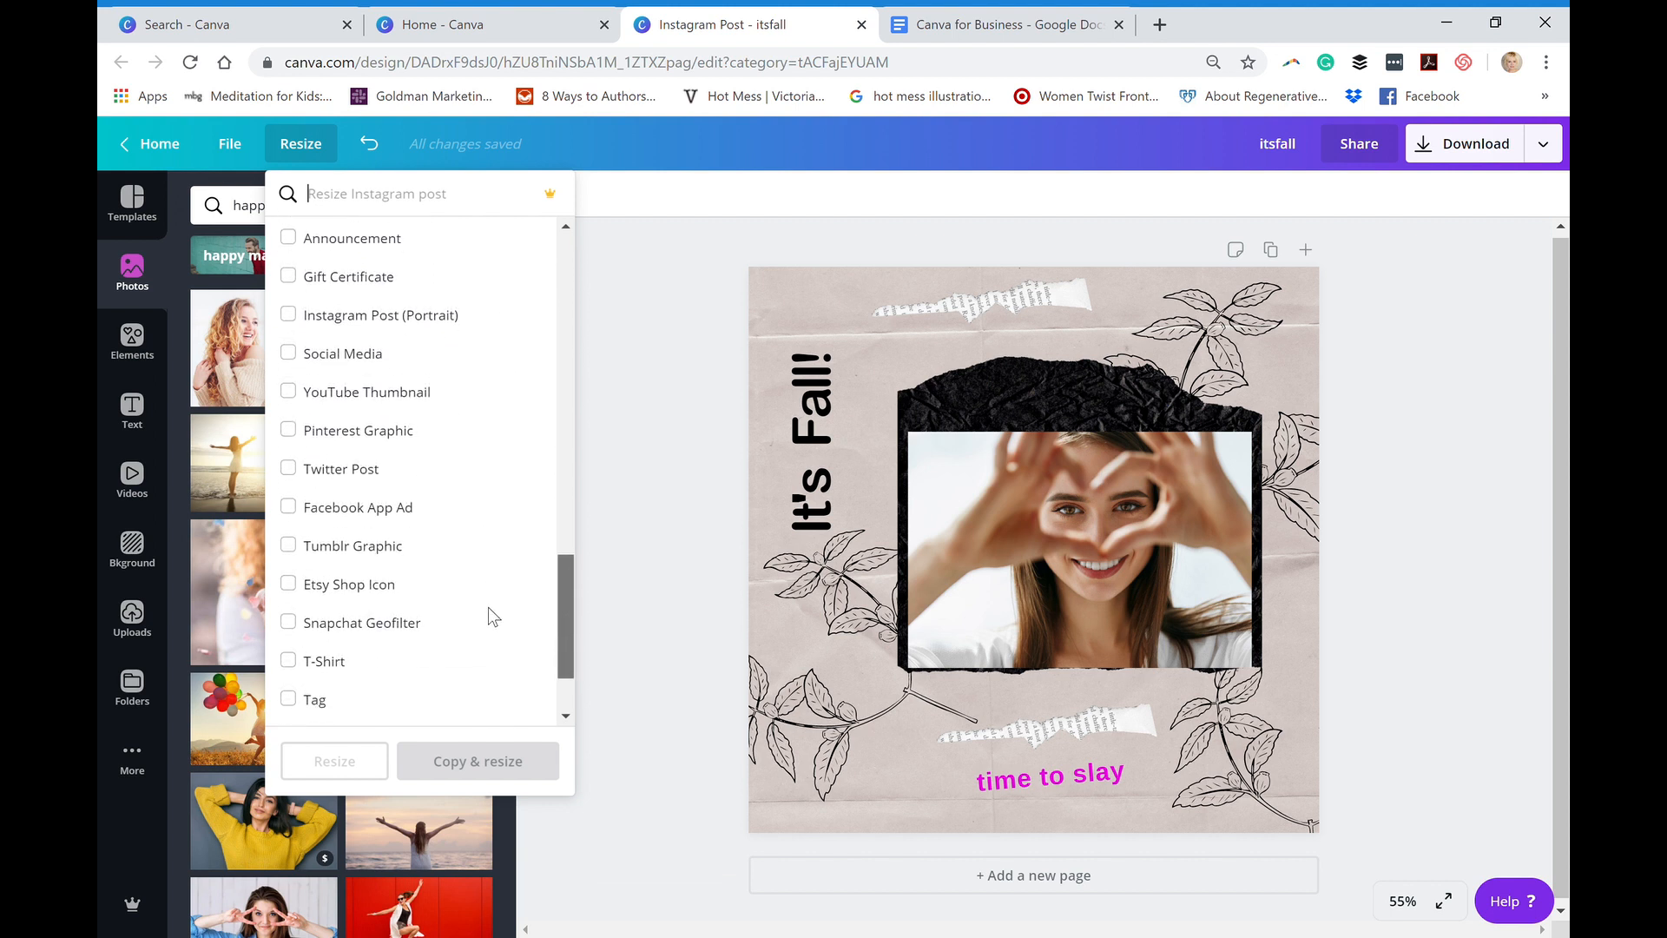
{"action": "left_click", "coordinate": [288, 431]}
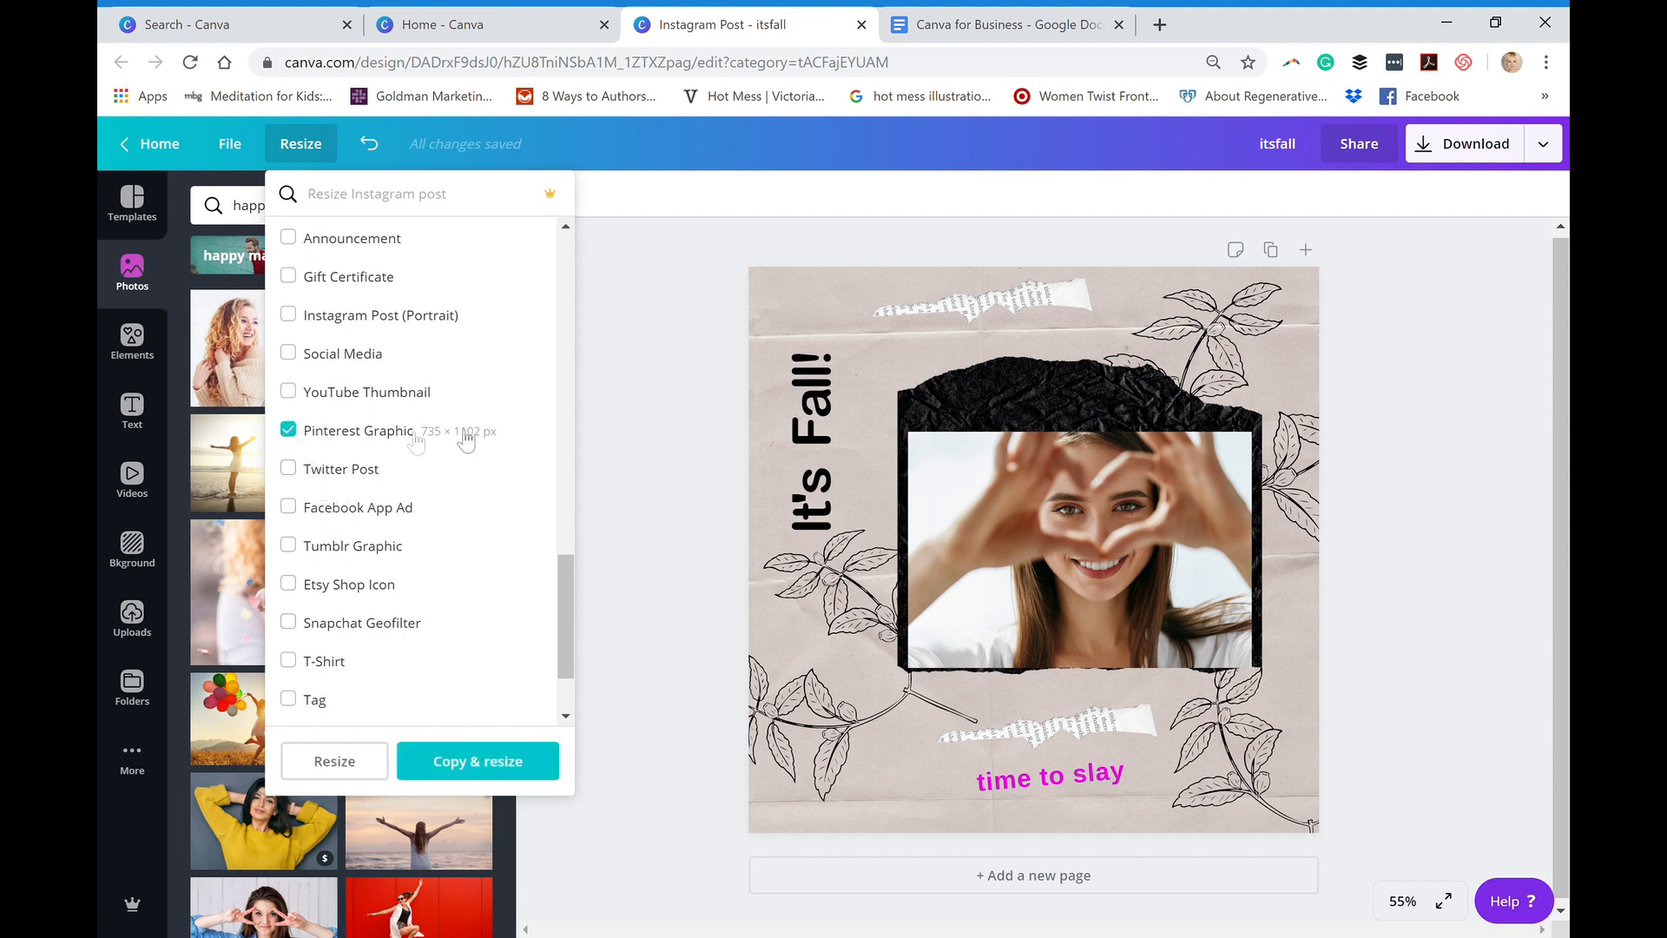
{"action": "left_click", "coordinate": [473, 762]}
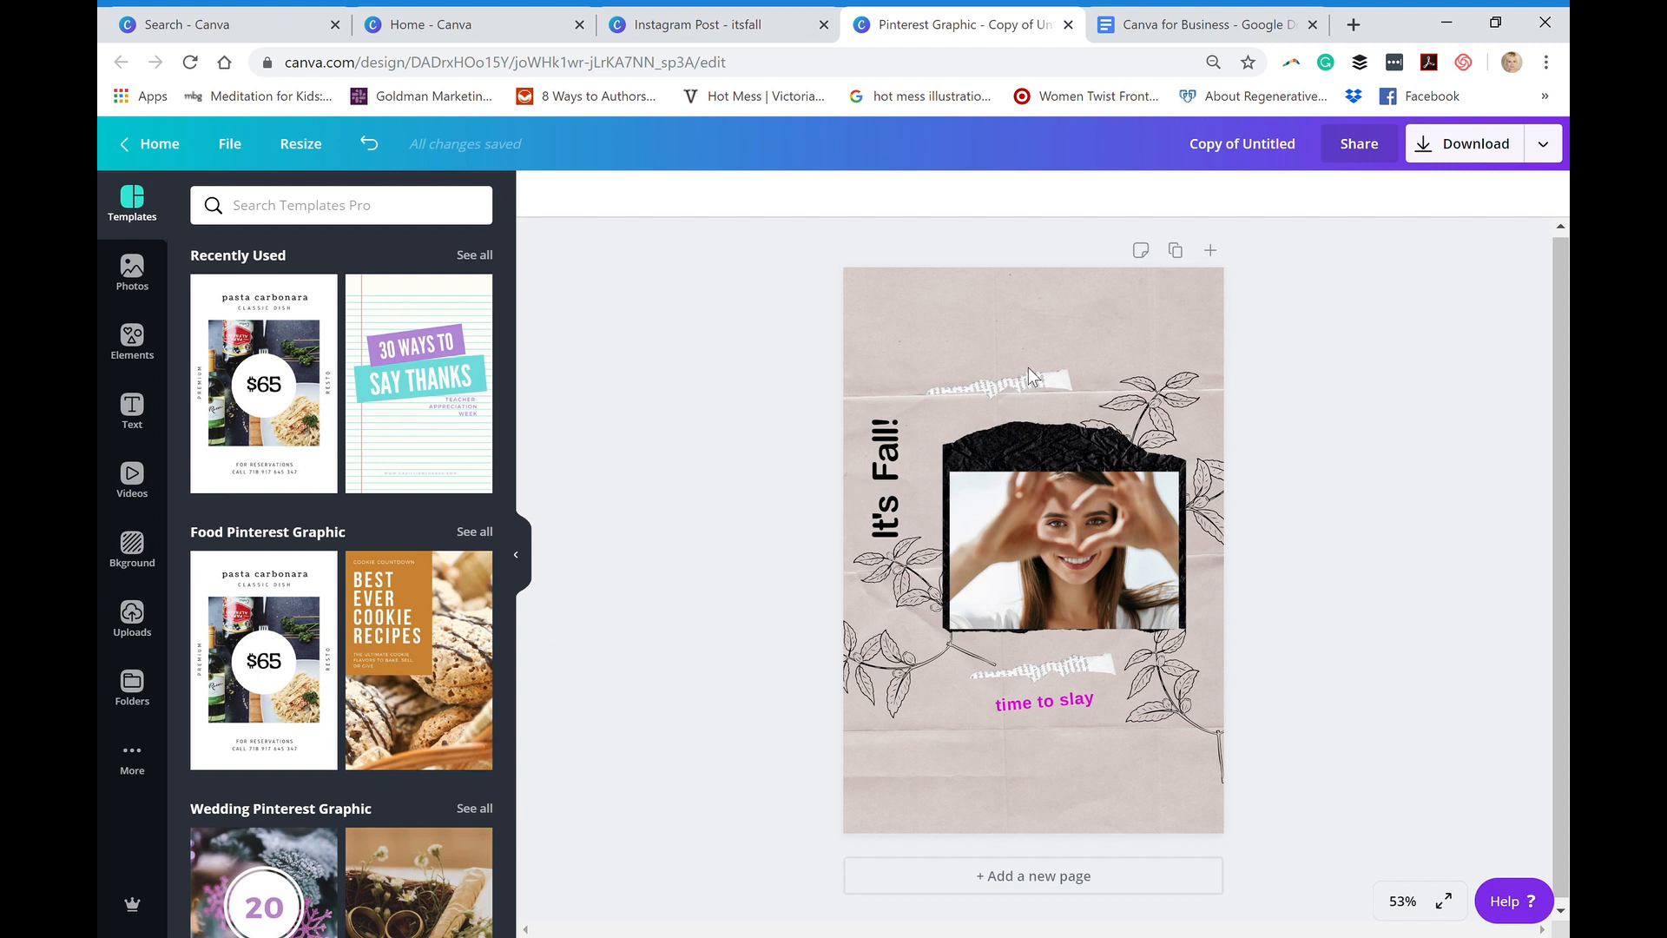
- Spread out the Pinterest layout by moving the top torn-paper strip and upper branch upward and the two lower branches down into the bottom corners
{"action": "left_click_drag", "start_coordinate": [998, 382], "coordinate": [988, 346]}
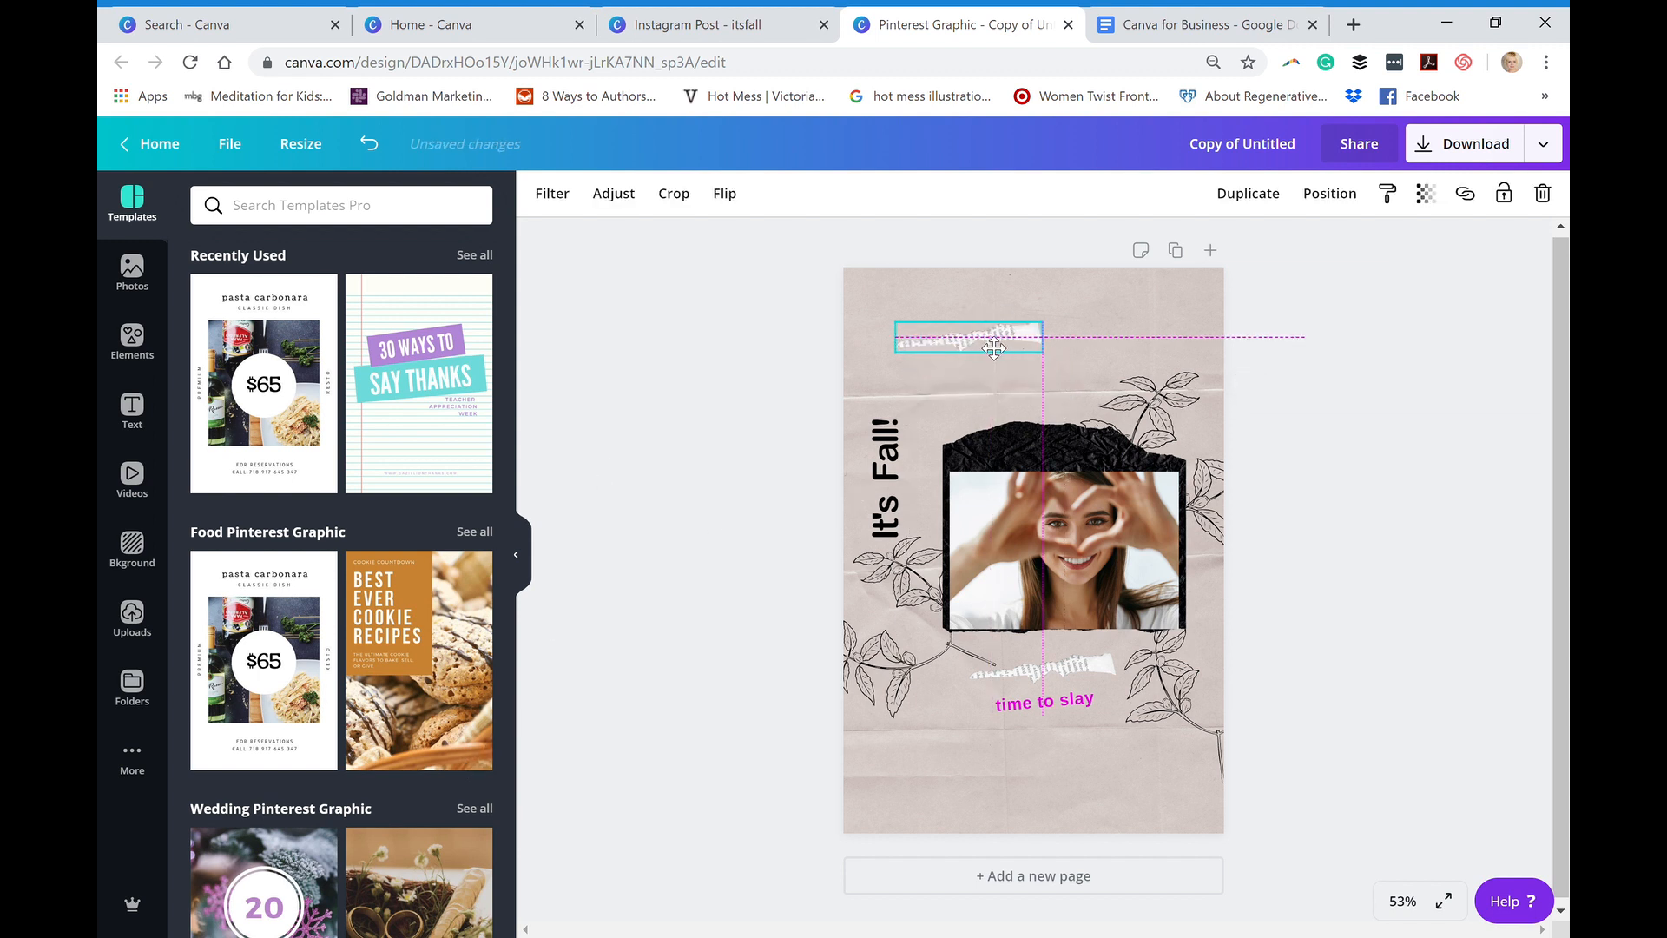
{"action": "left_click_drag", "start_coordinate": [1158, 418], "coordinate": [1146, 340]}
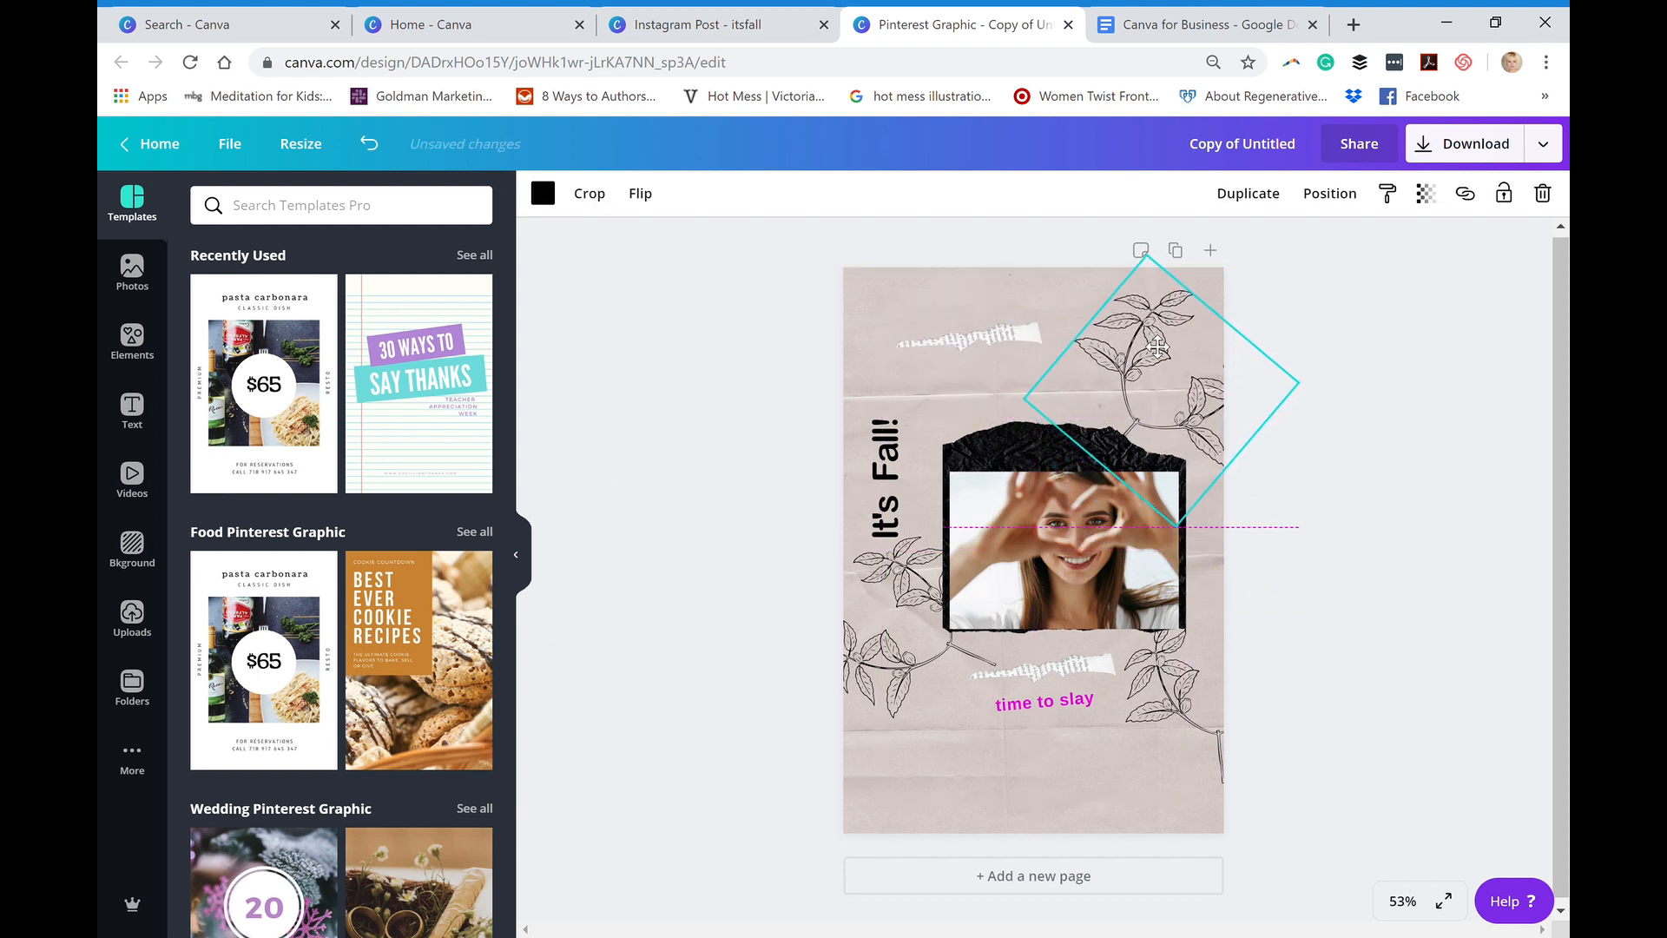
{"action": "left_click_drag", "start_coordinate": [898, 623], "coordinate": [892, 764]}
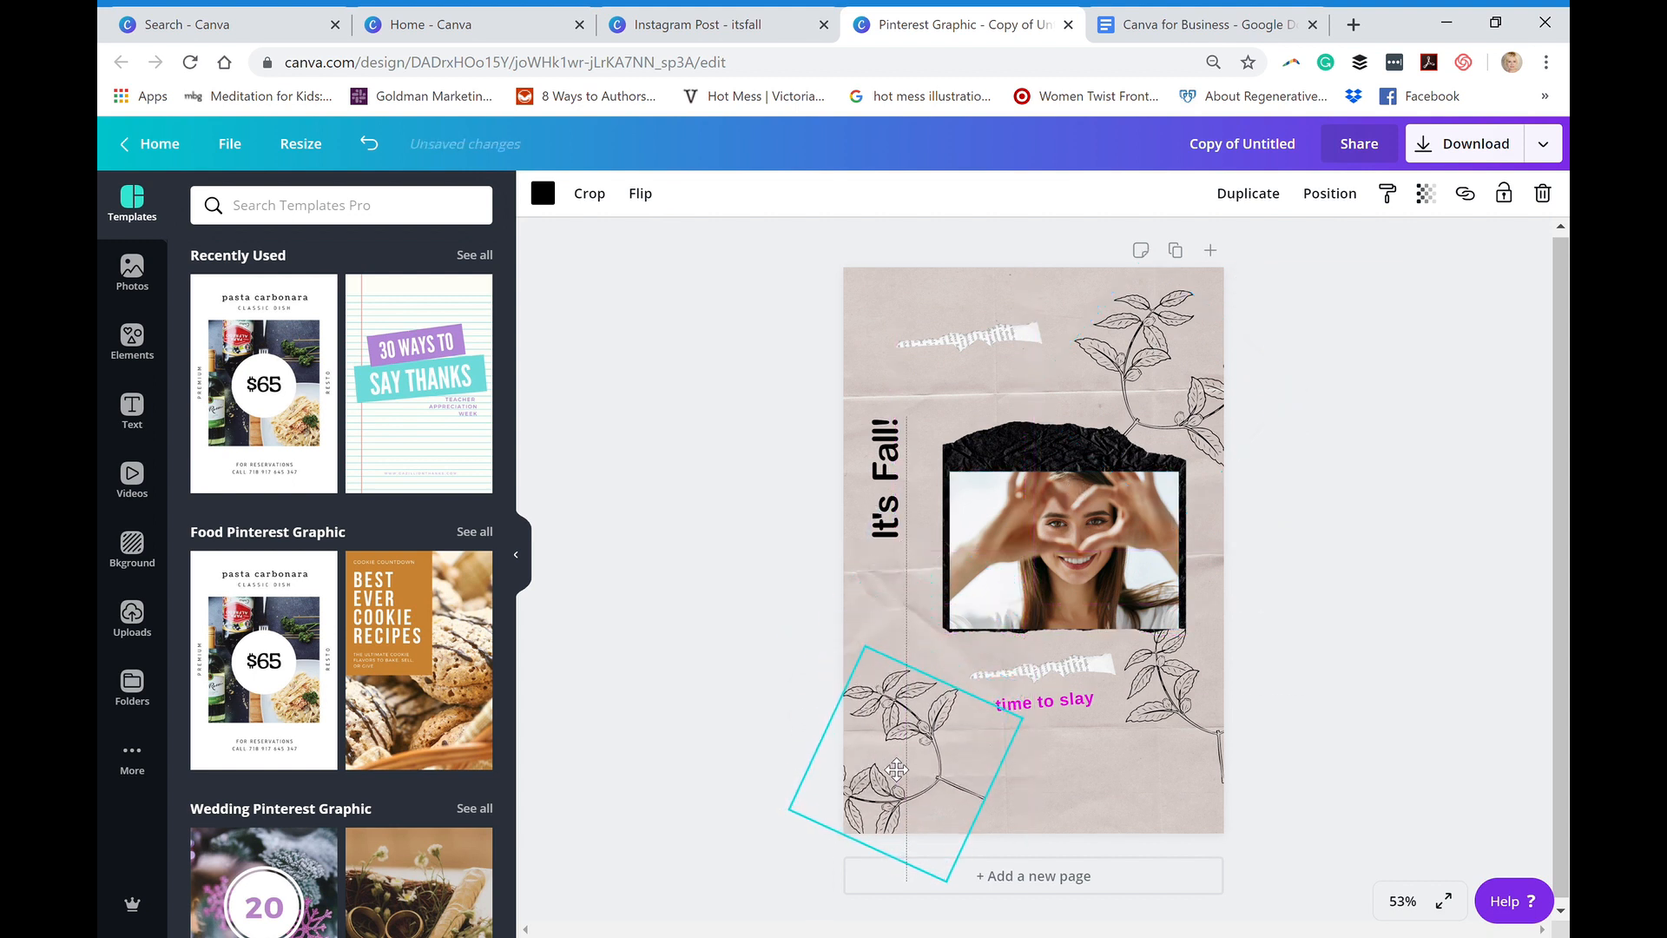
{"action": "left_click", "coordinate": [1157, 717]}
{"action": "left_click_drag", "start_coordinate": [1156, 721], "coordinate": [1142, 771]}
- Enlarge the "time to slay" text to font size 48, widen its box to fit one line and reposition it below the lower torn-paper strip
{"action": "left_click", "coordinate": [1030, 707]}
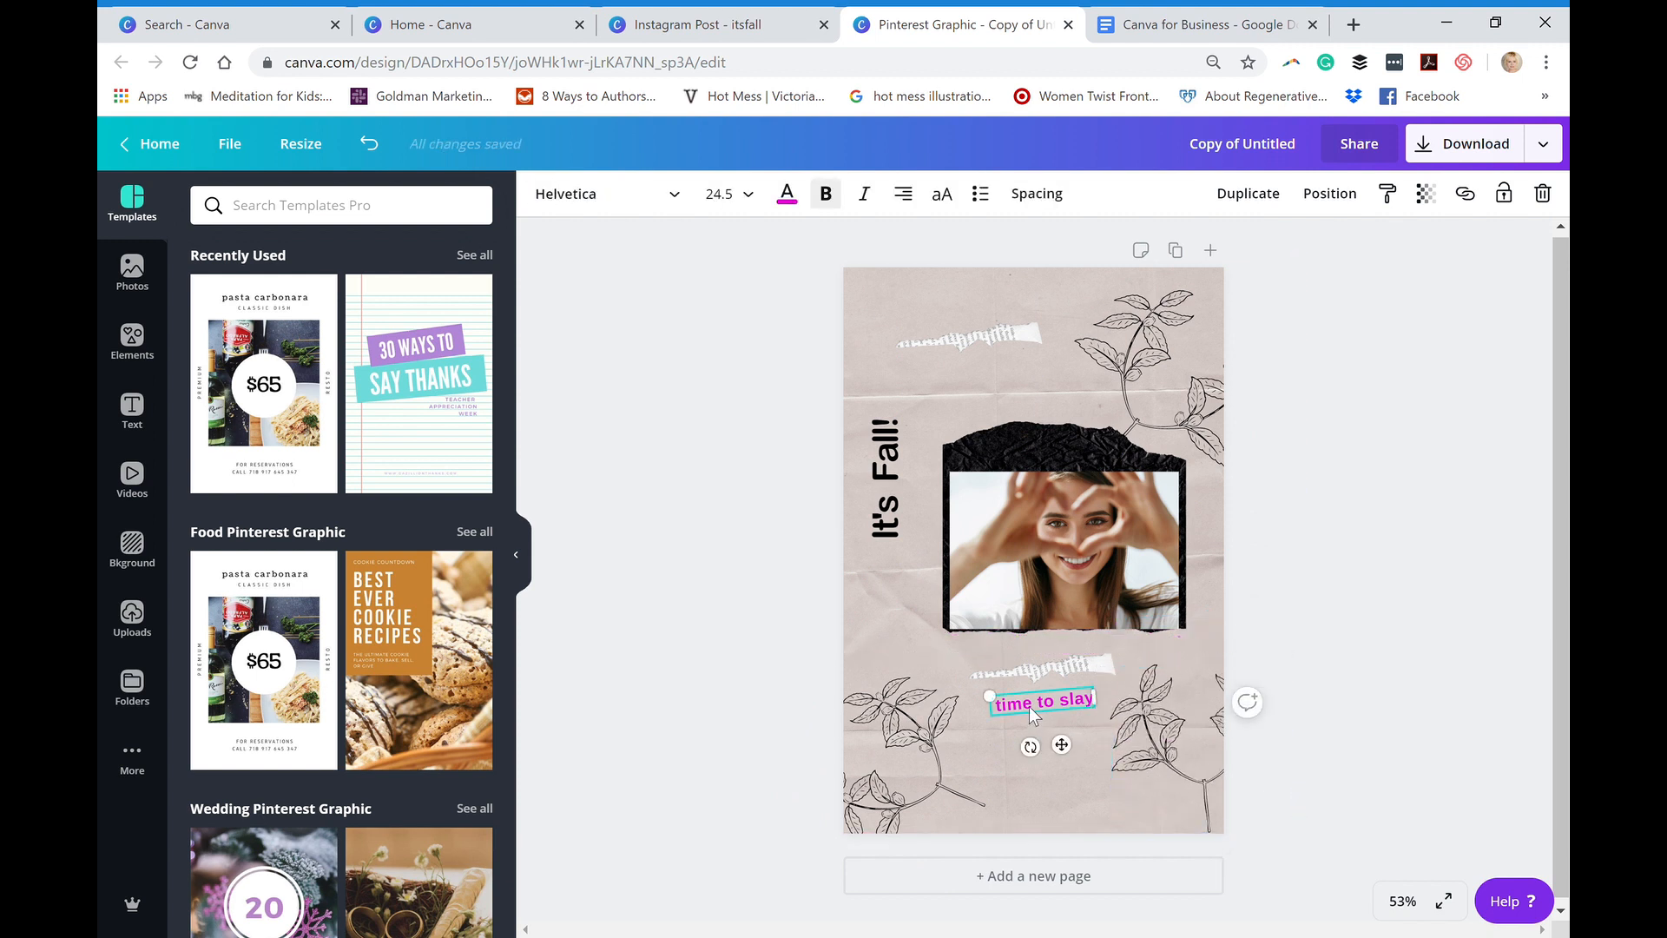
{"action": "left_click", "coordinate": [720, 194]}
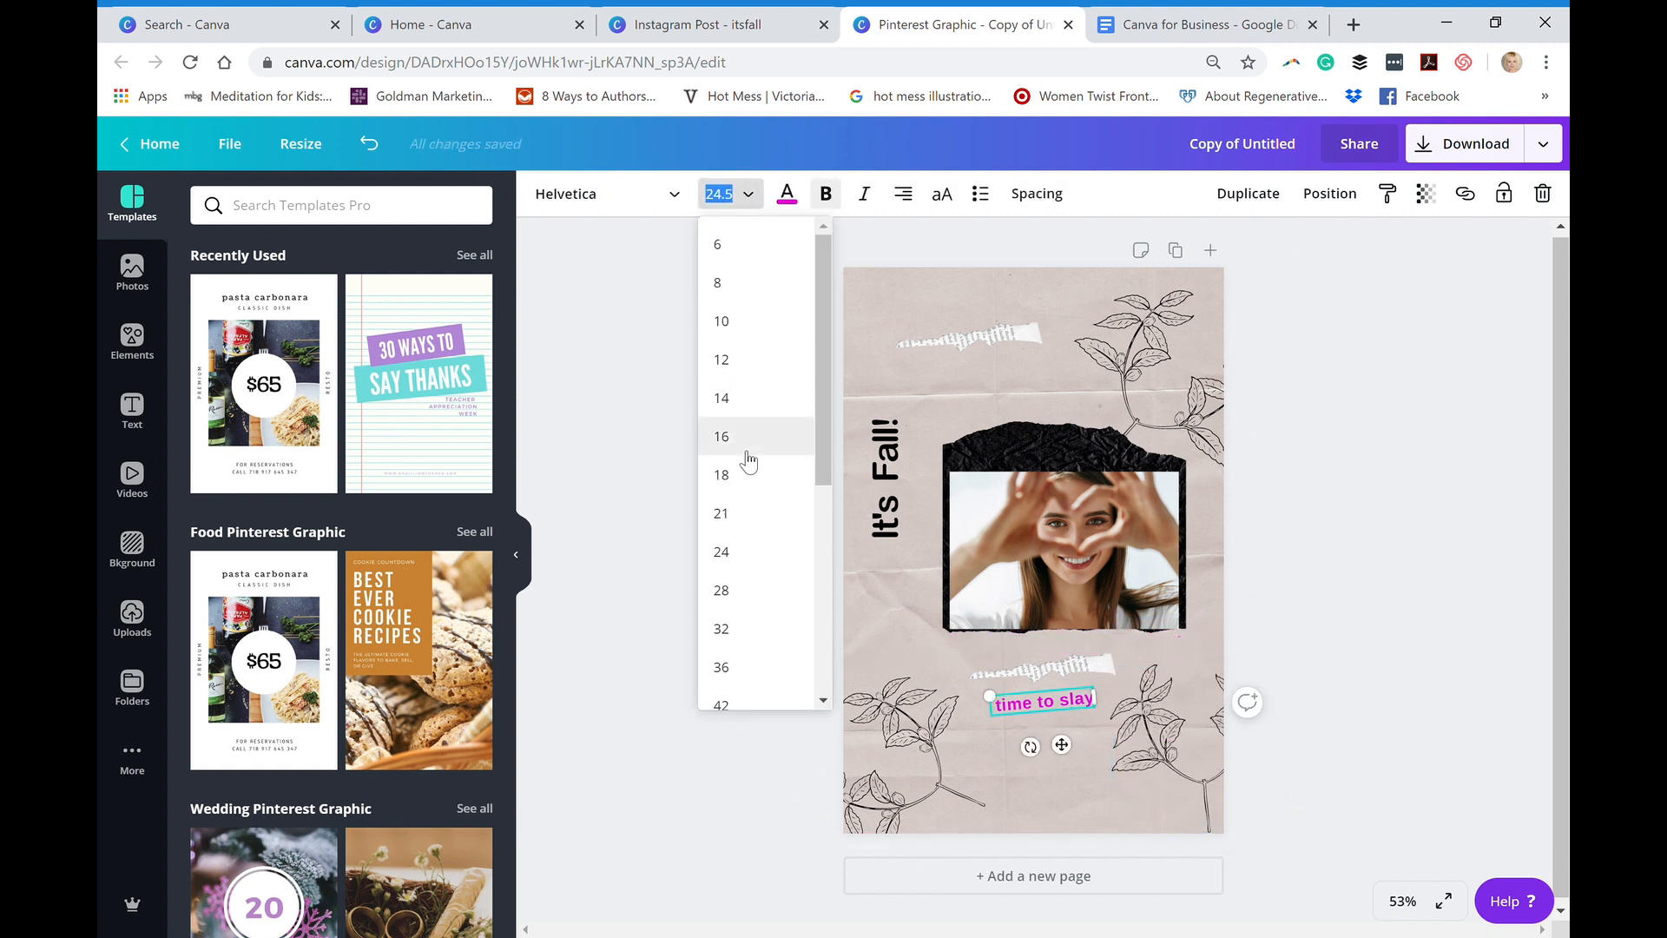
{"action": "scroll", "coordinate": [822, 468], "scroll_direction": "down", "scroll_amount": 3}
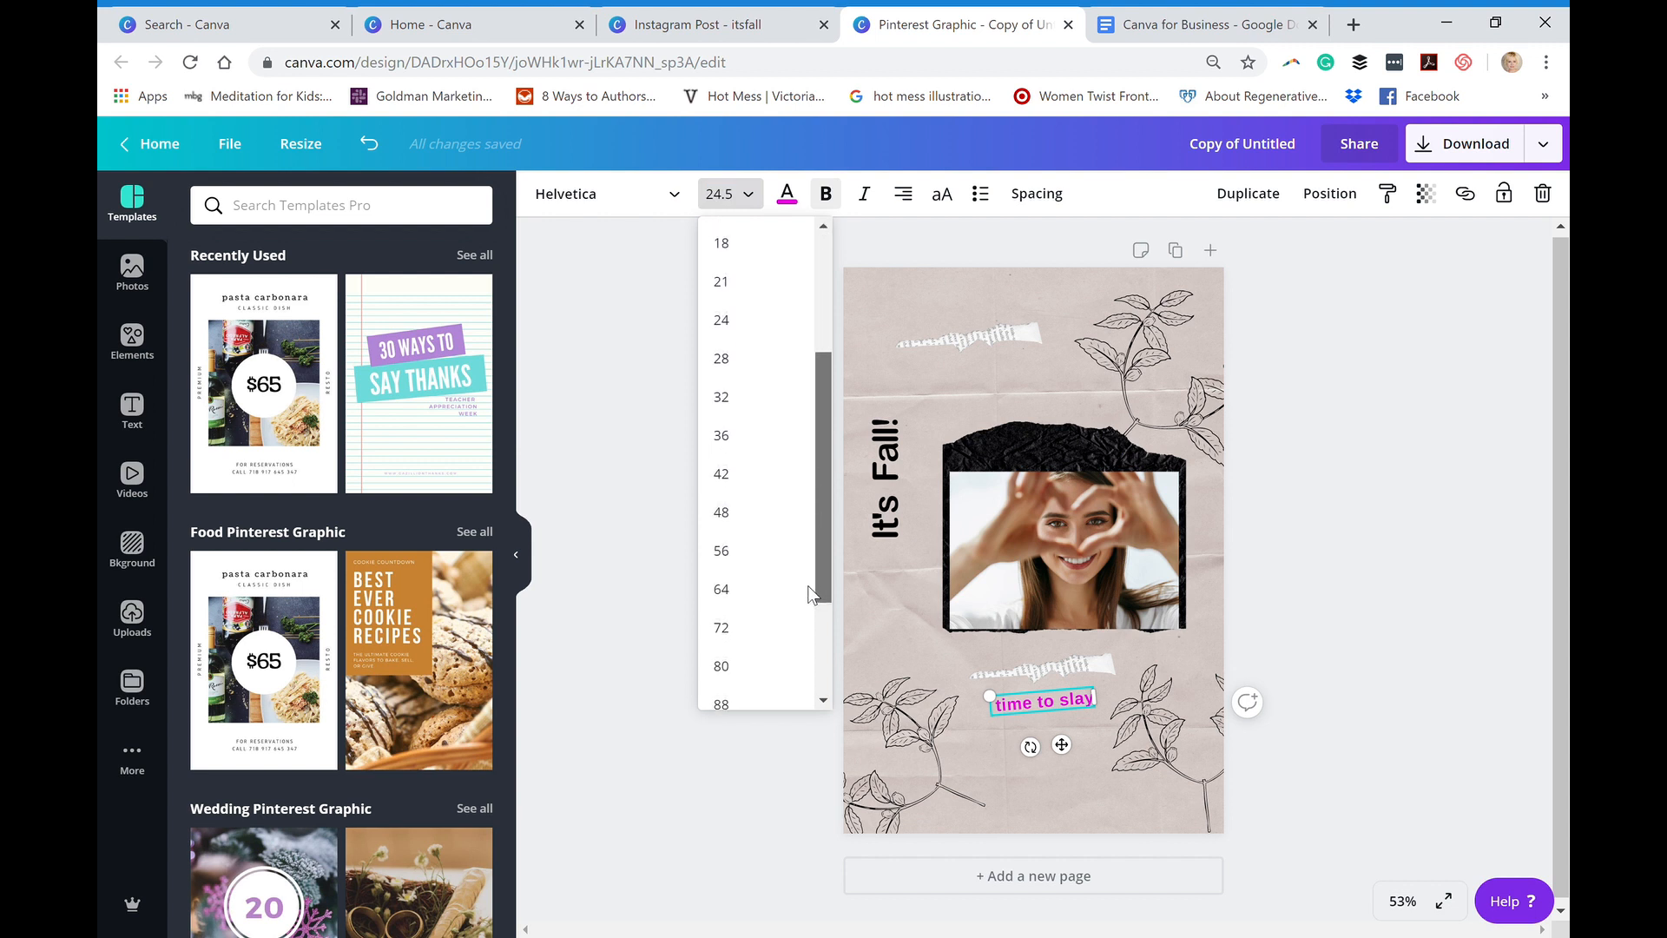
{"action": "left_click", "coordinate": [738, 511]}
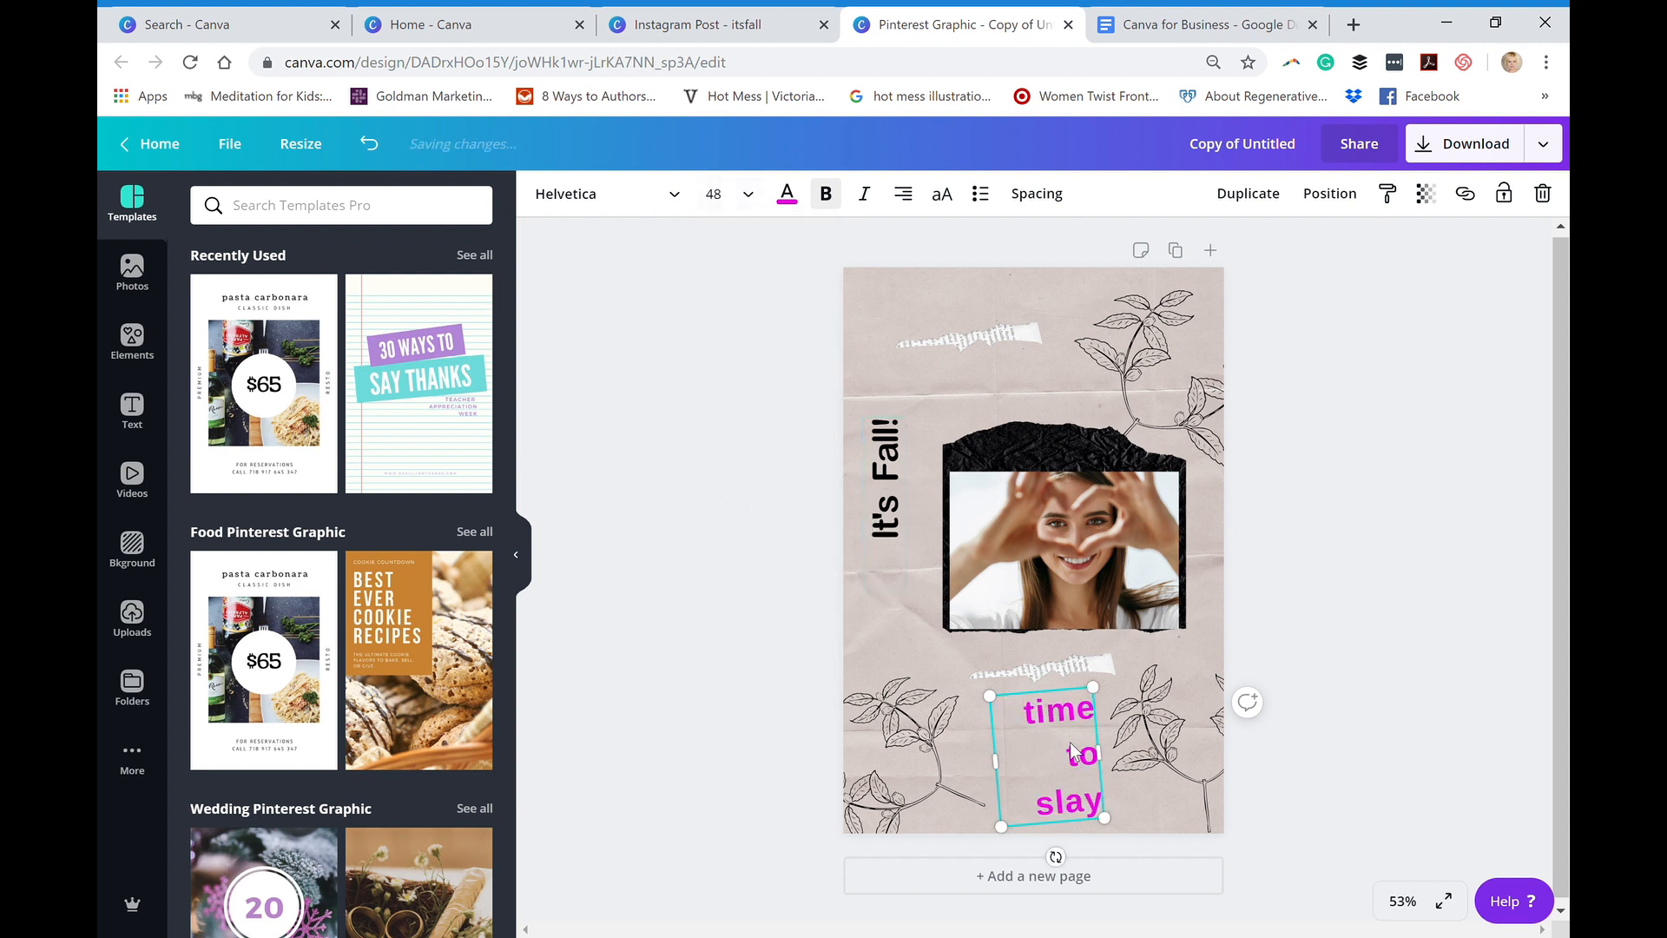
{"action": "left_click_drag", "start_coordinate": [1090, 758], "coordinate": [1248, 695]}
{"action": "left_click_drag", "start_coordinate": [1119, 719], "coordinate": [1080, 731]}
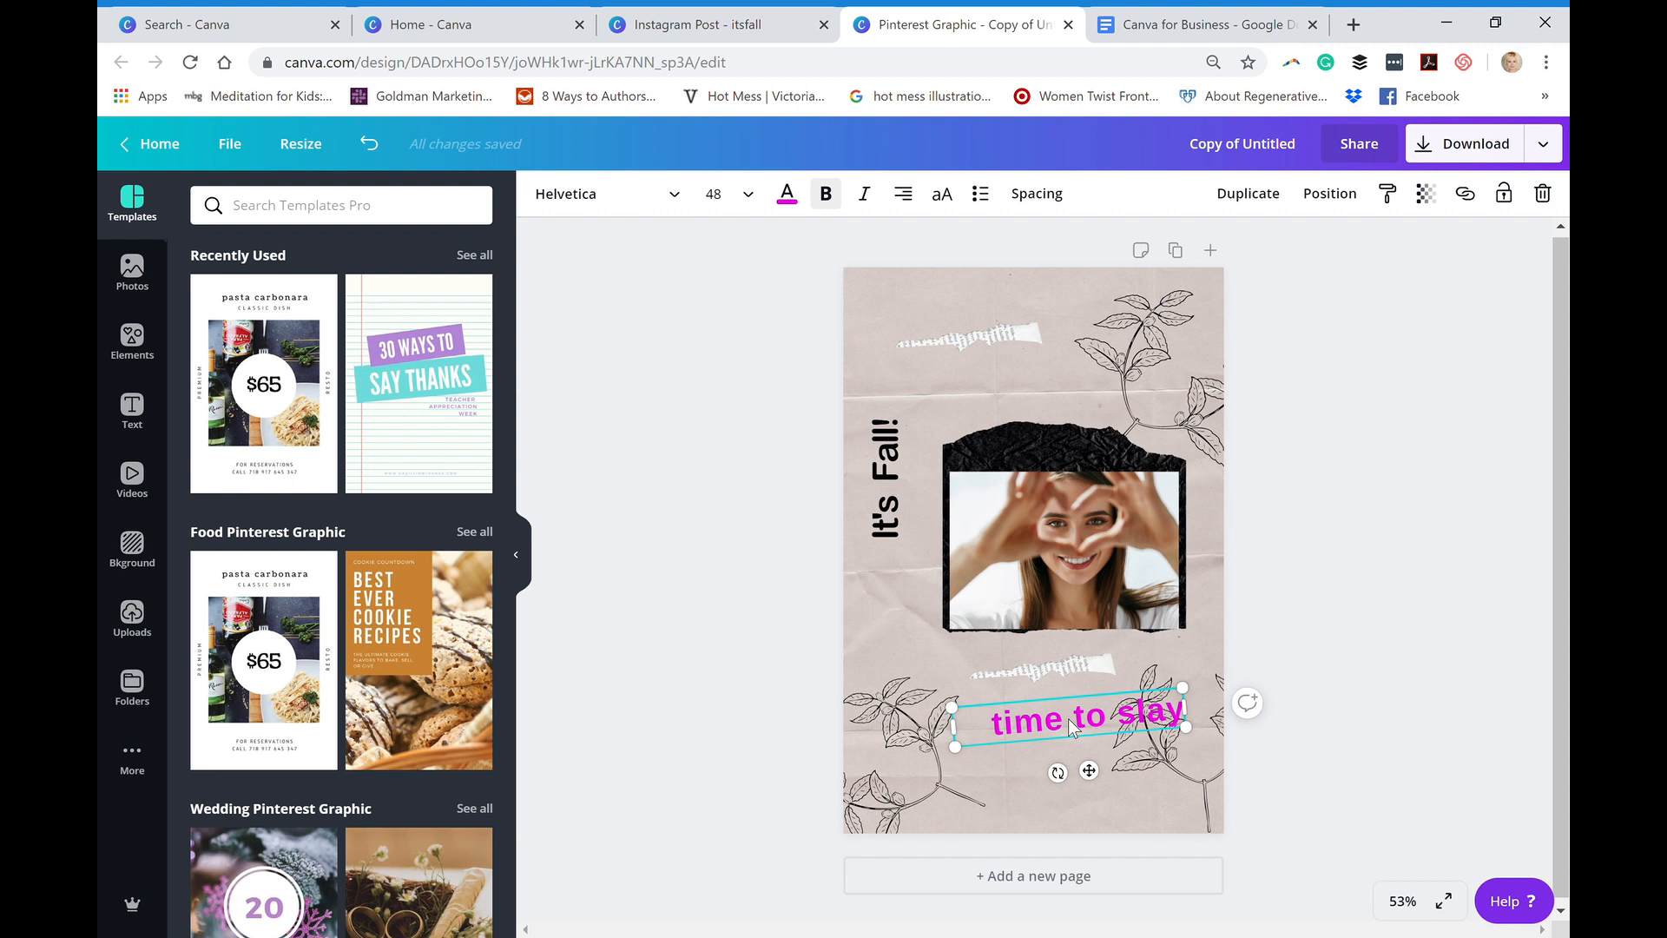
- Rename the Pinterest graphic "itsfall"
{"action": "left_click", "coordinate": [1214, 155]}
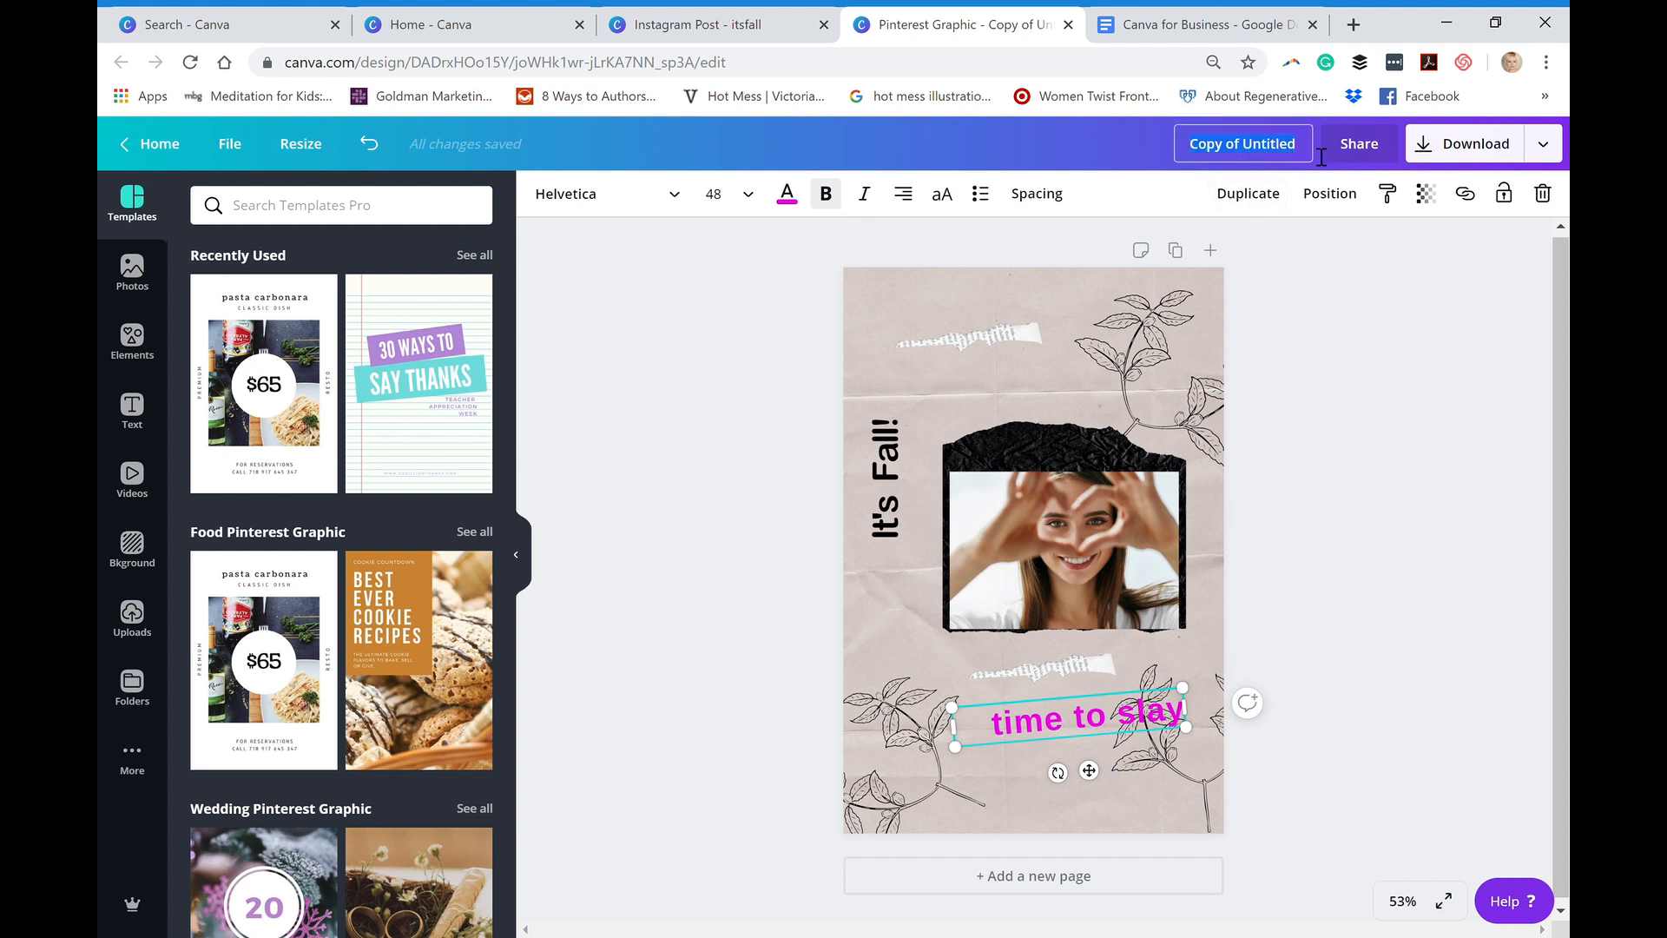
{"action": "type", "text": "it"}
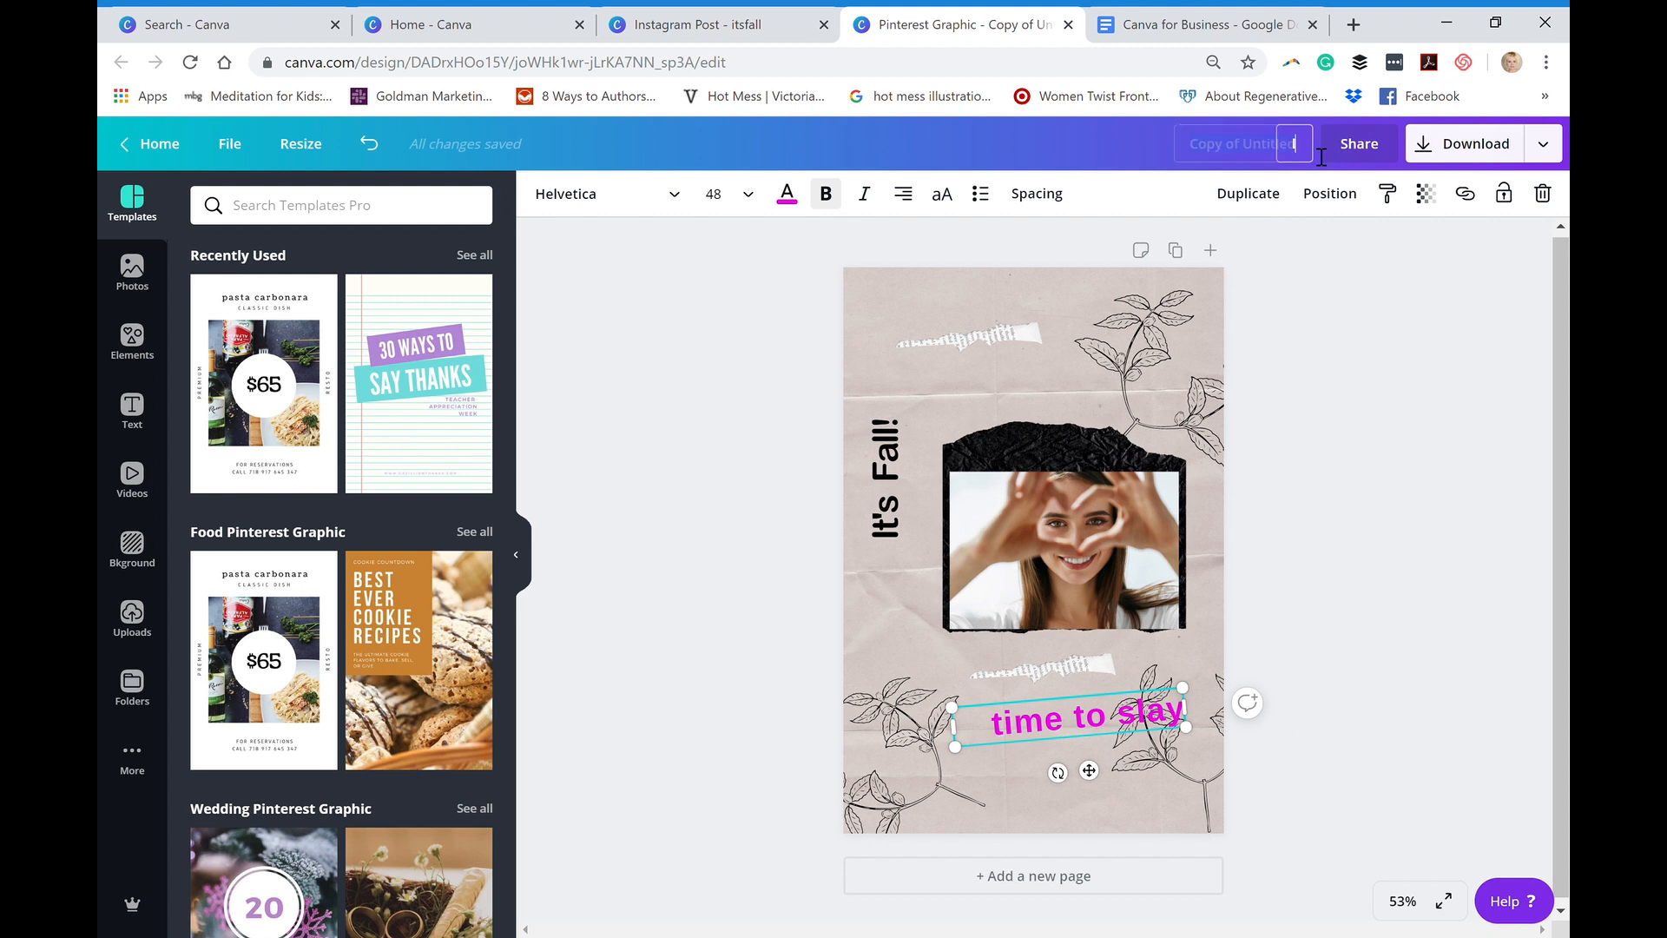
{"action": "type", "text": "sfall"}
{"action": "key", "text": "Return"}
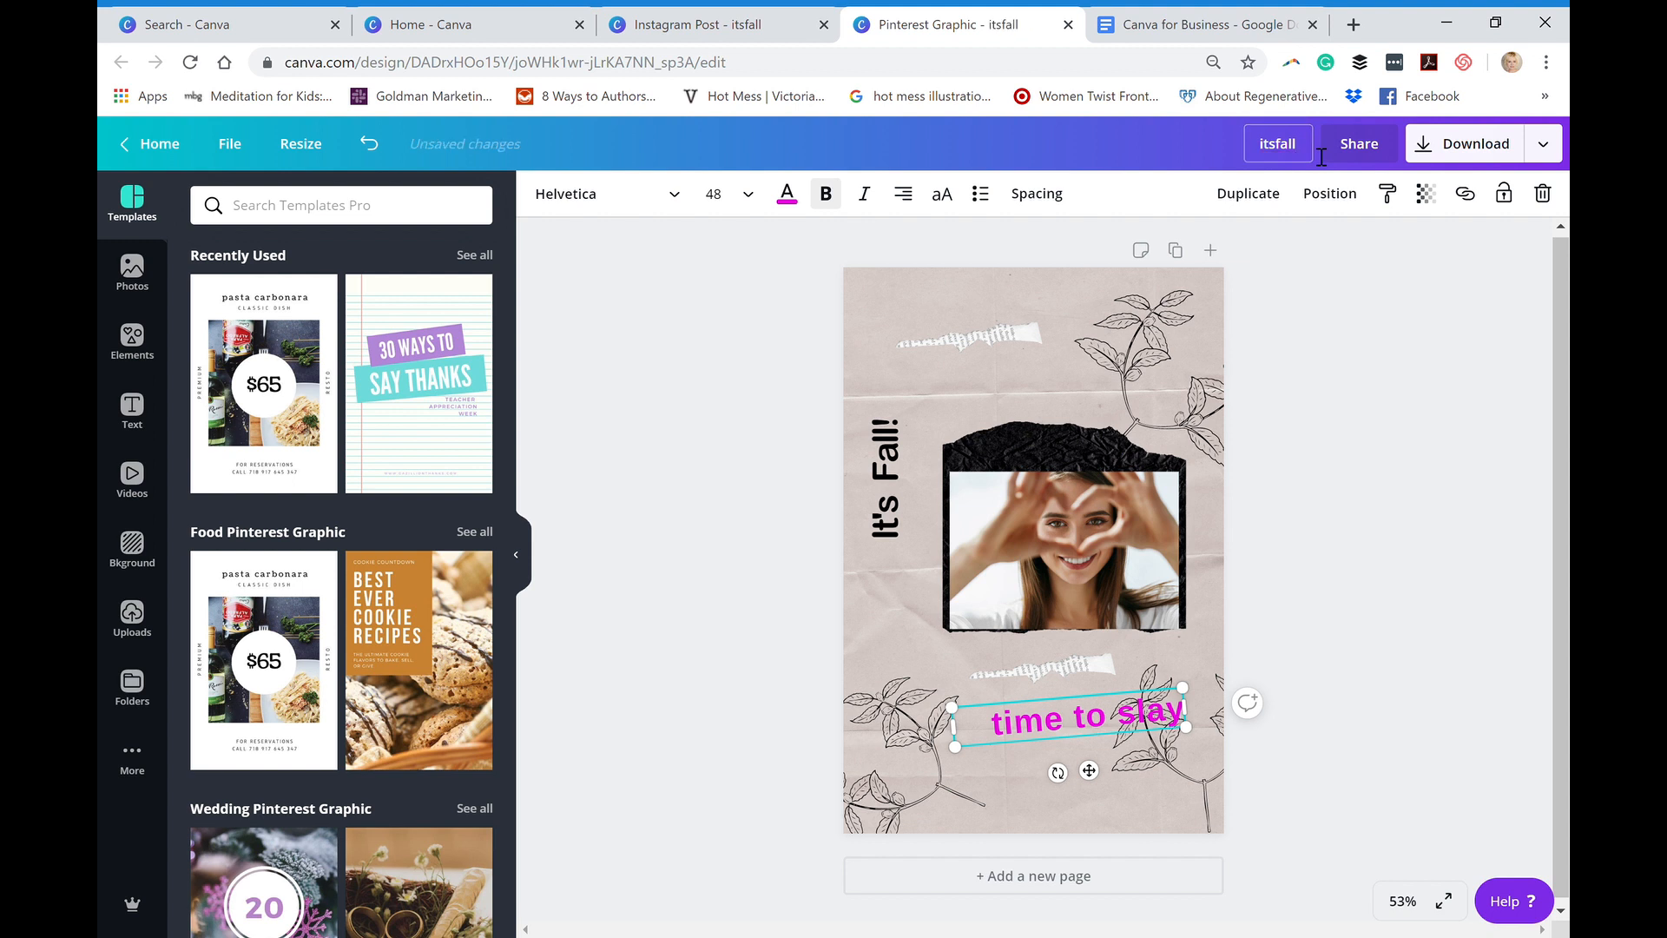
- Deselect the text and download the Pinterest graphic as a PNG at 1x size
{"action": "left_click", "coordinate": [572, 282]}
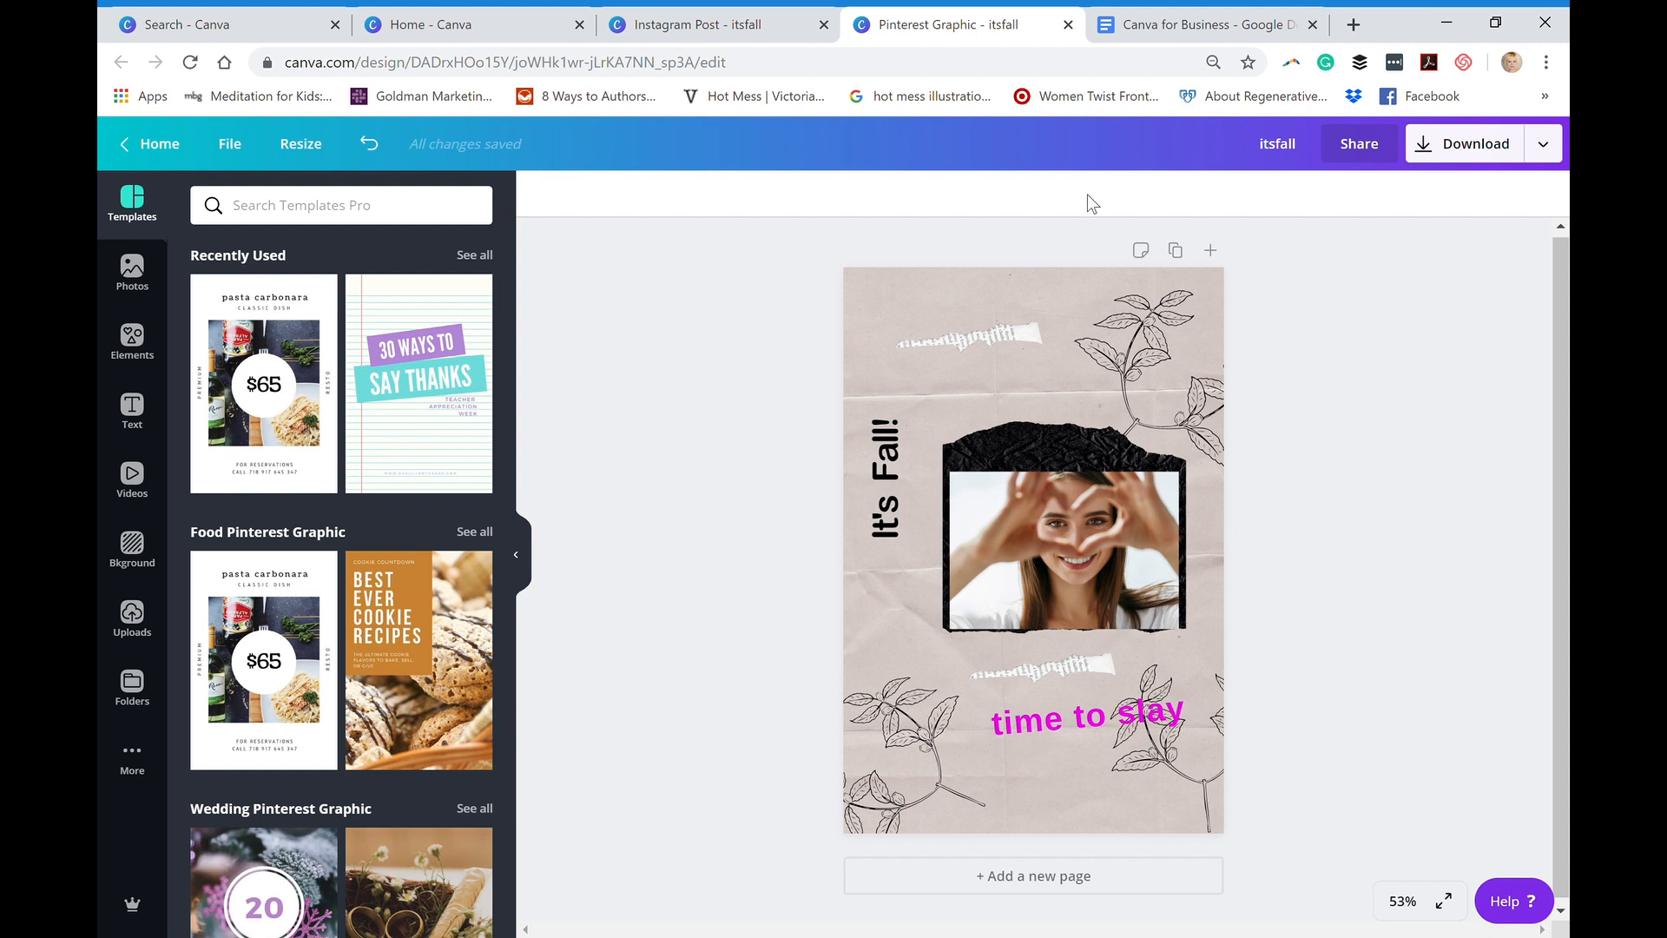
{"action": "left_click", "coordinate": [1430, 165]}
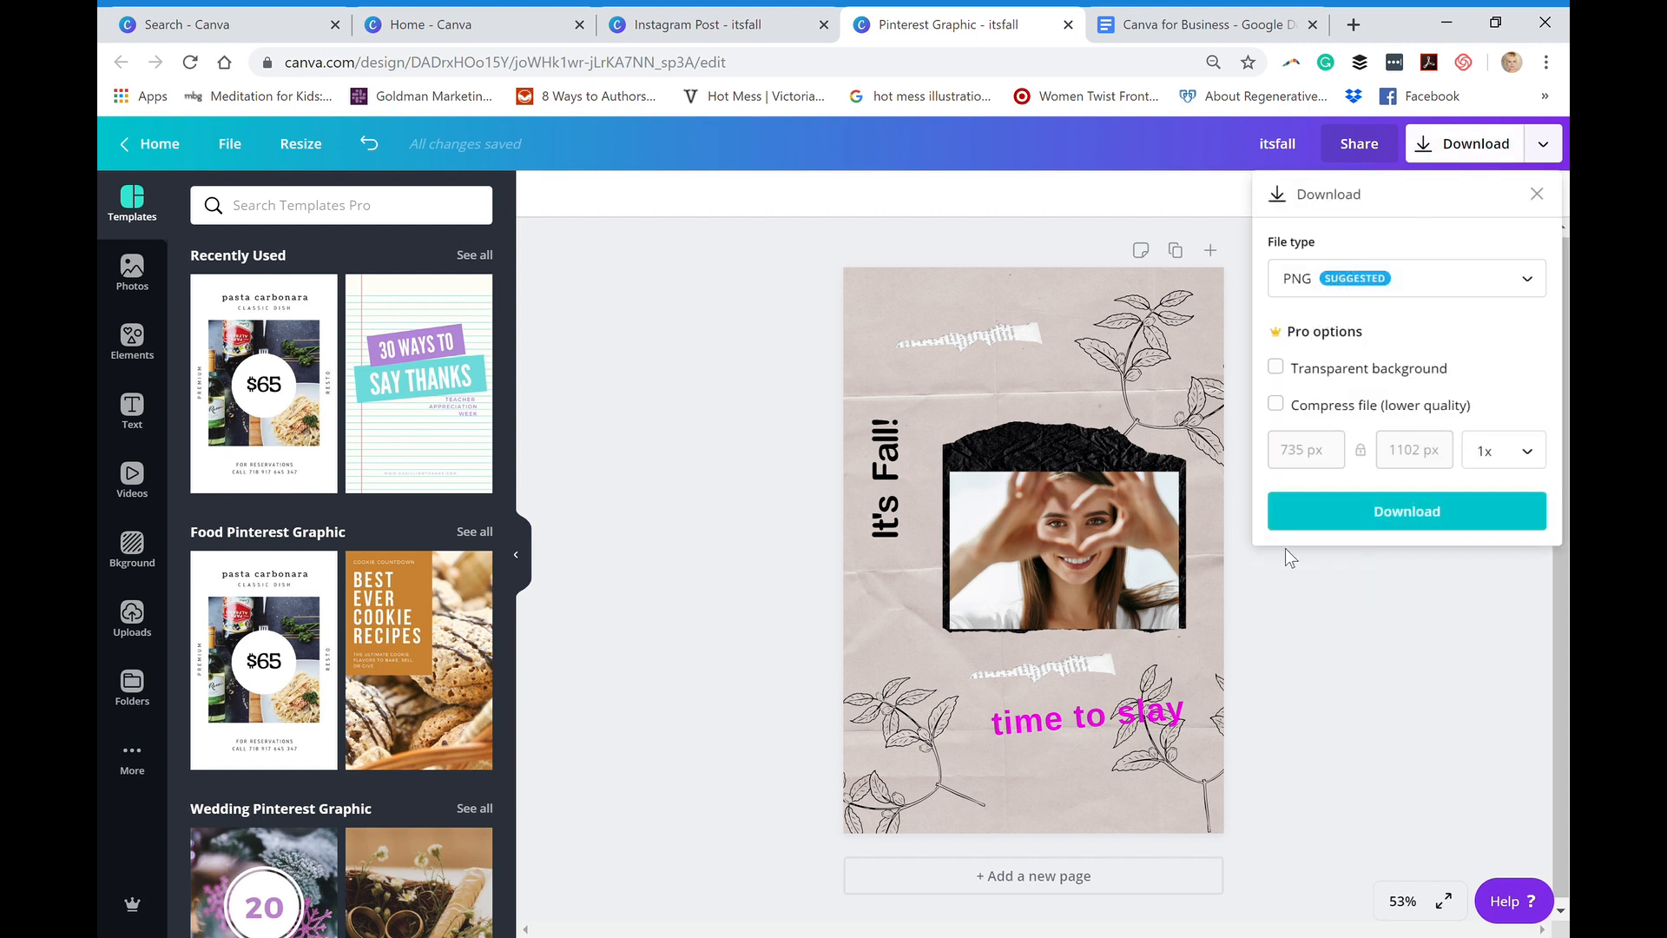
{"action": "left_click", "coordinate": [1300, 521]}
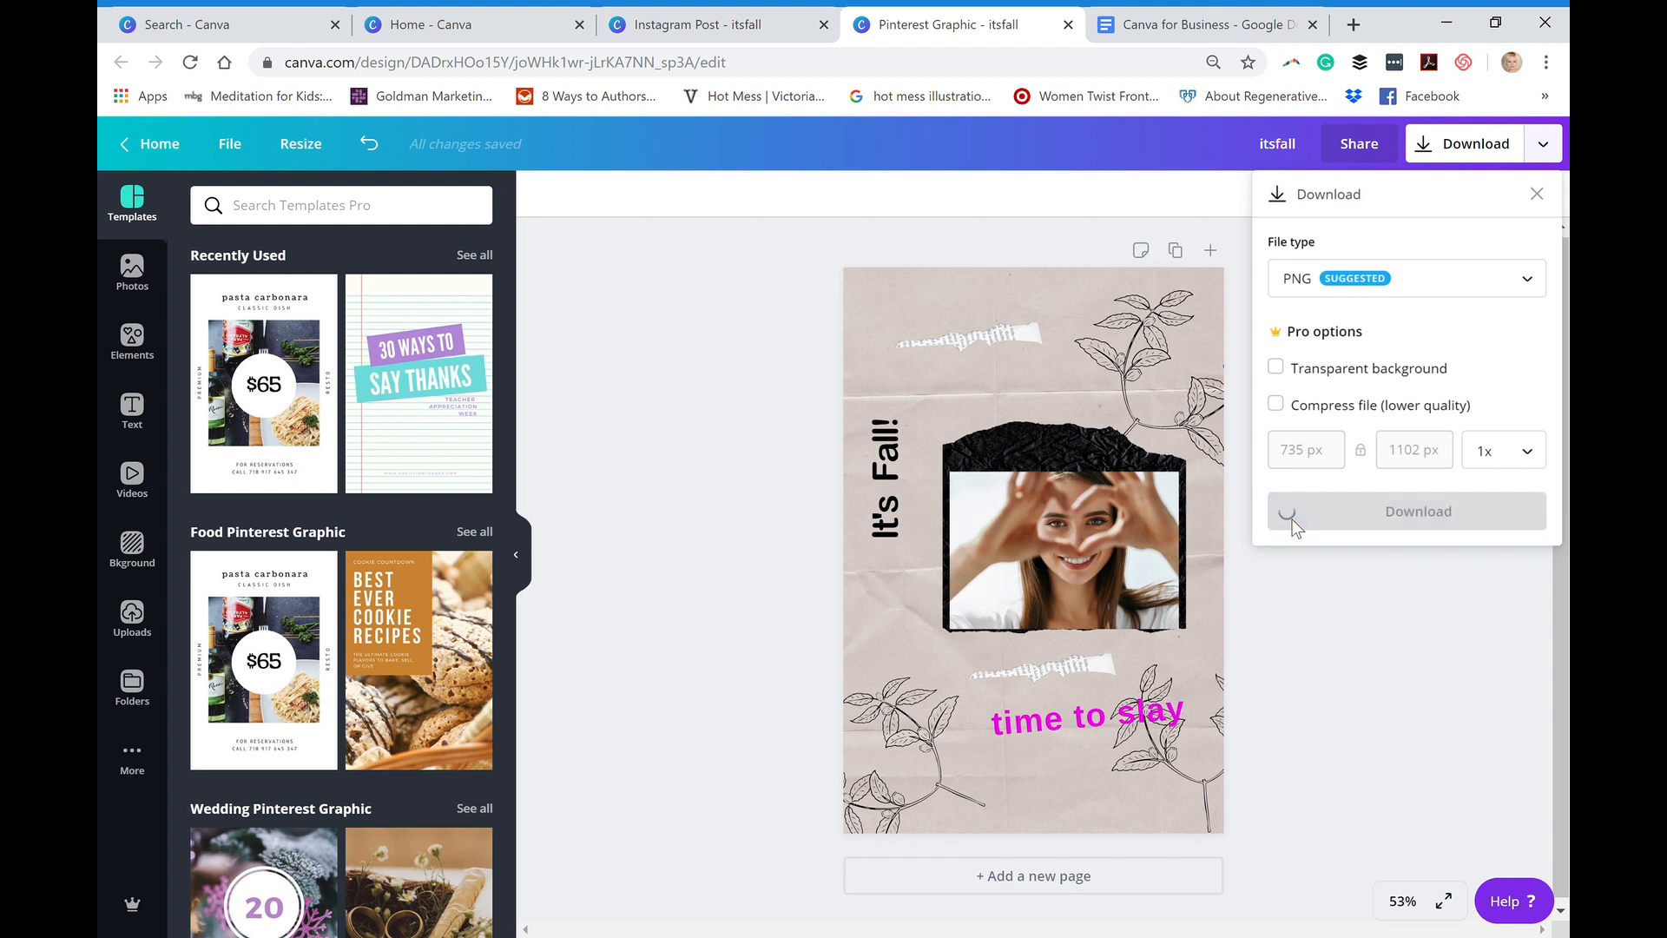